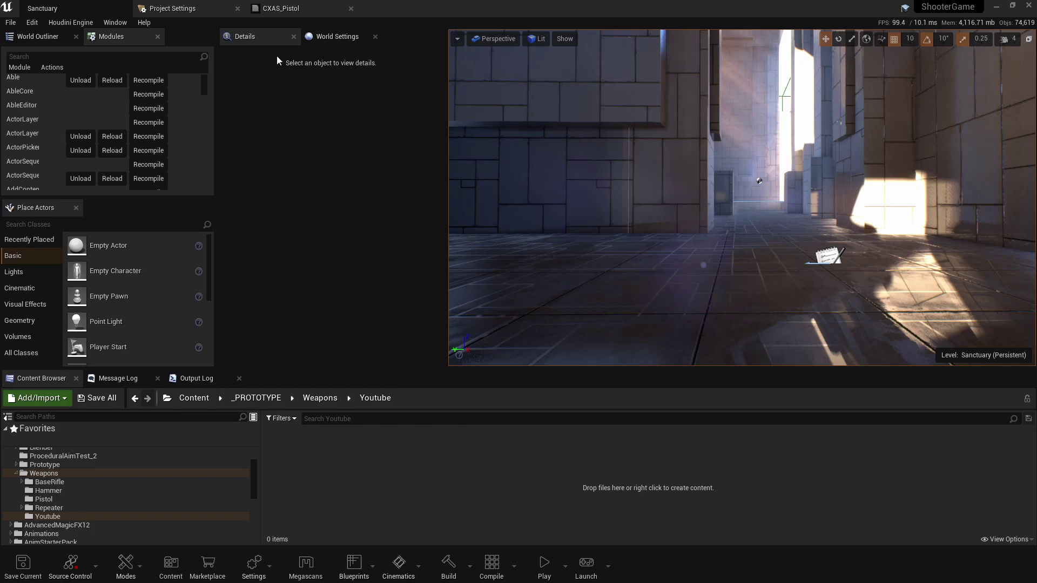
left_click(278, 8)
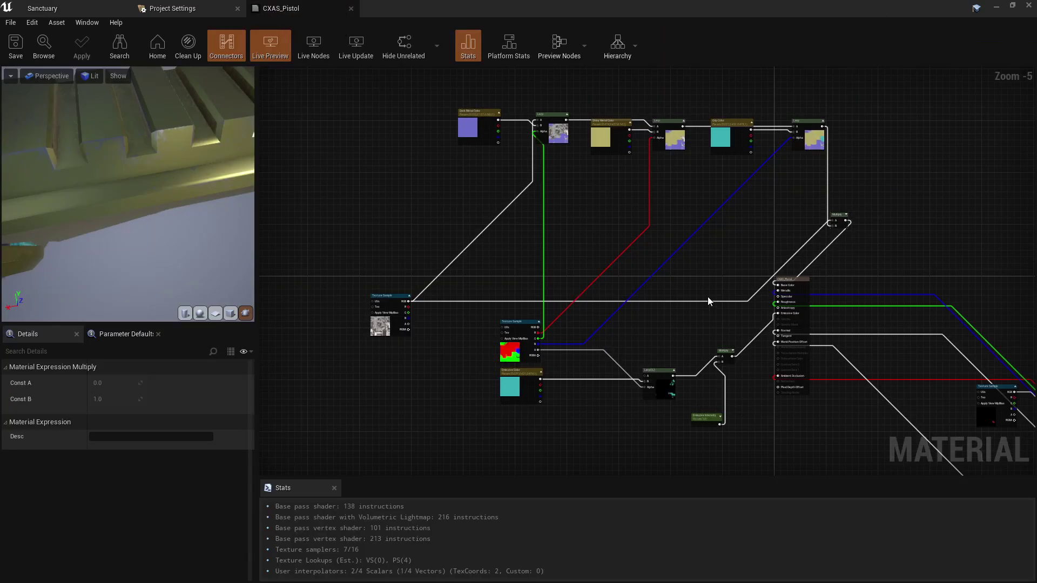
left_click(62, 8)
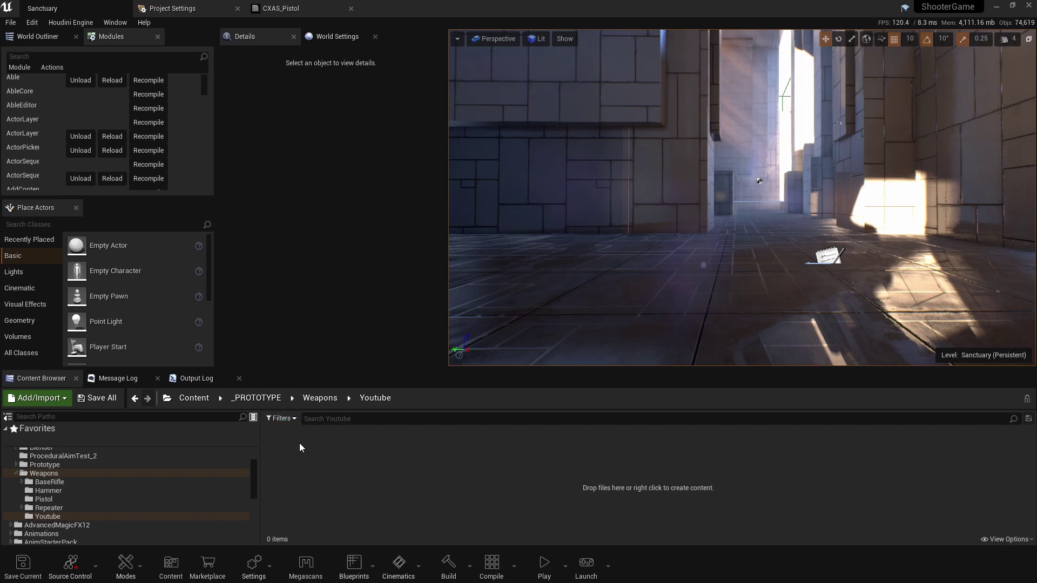
Import the BaseColor, ColorMask, Normal and OcclusionRoughnessMetallic pistol textures from the CXAS tex folder into the Youtube folder
right_click(385, 477)
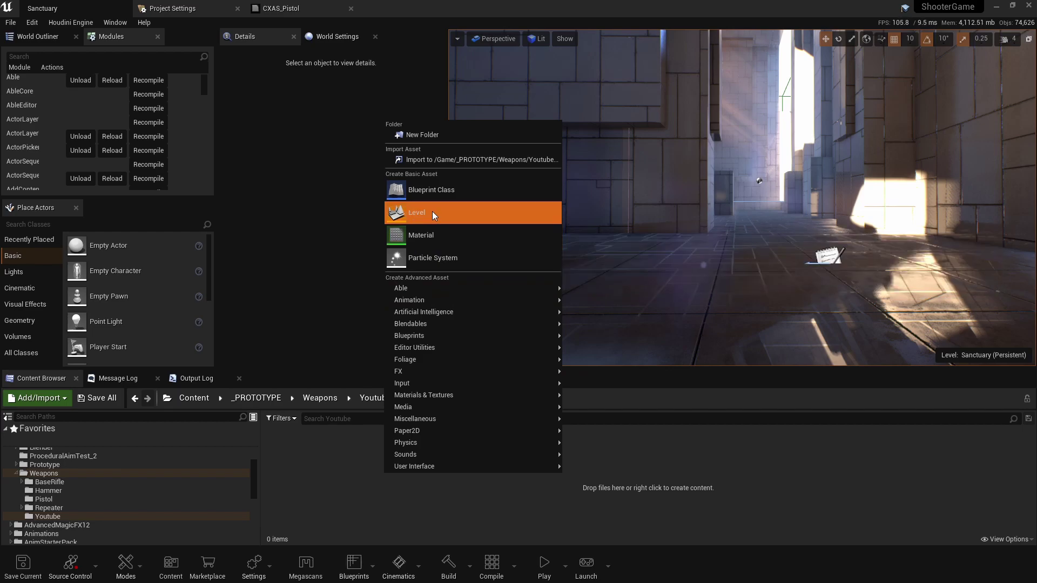
left_click(464, 158)
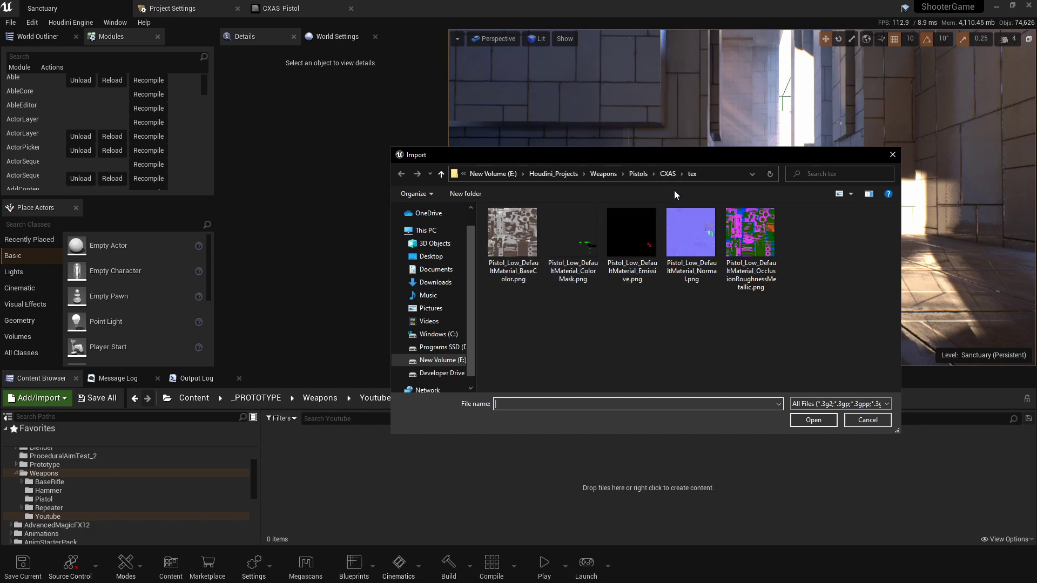
left_click(503, 251)
left_click(563, 246, "ctrl")
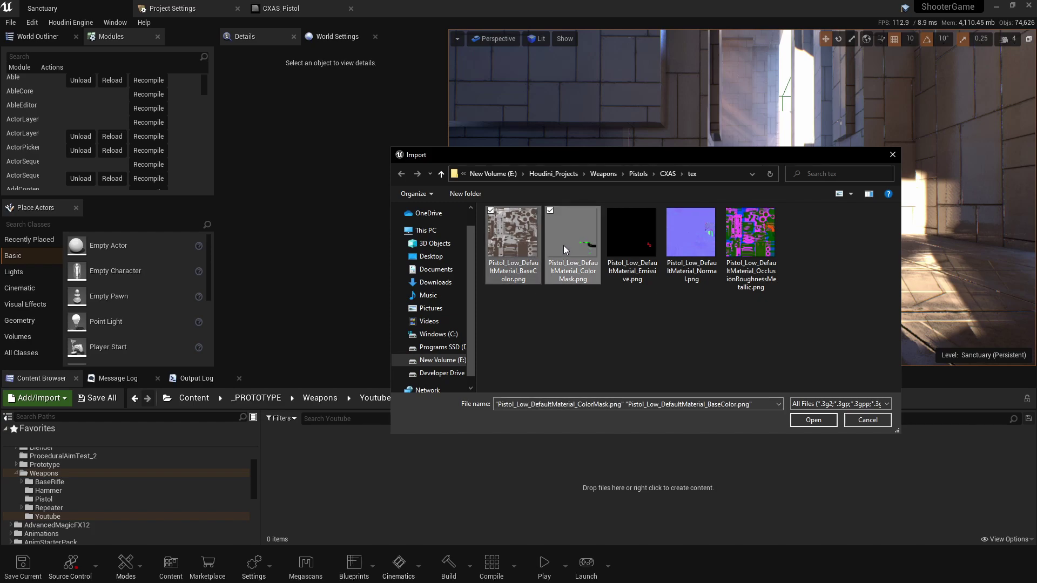
left_click(702, 254, "ctrl")
left_click(751, 248, "ctrl")
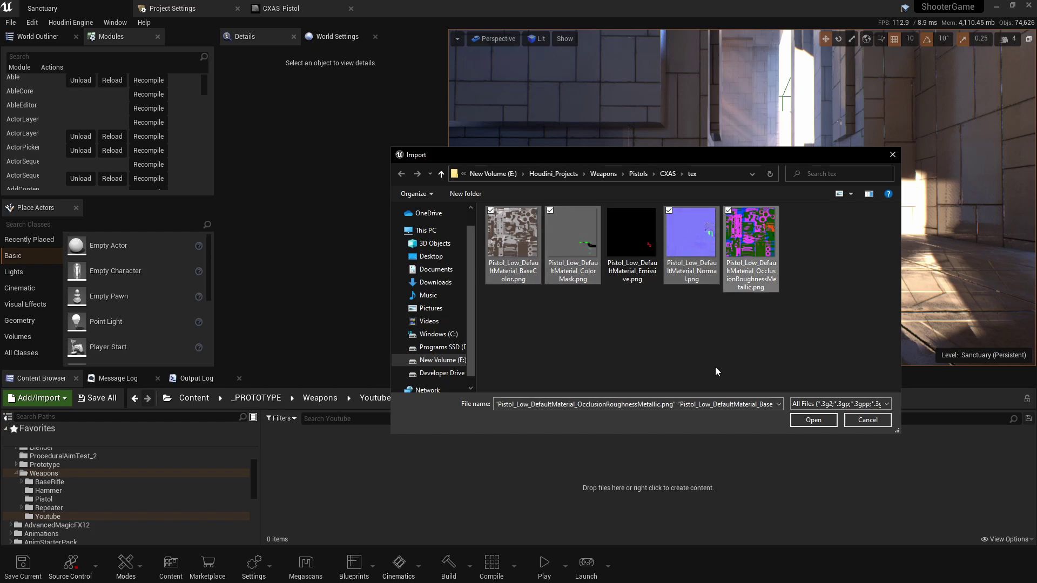
left_click(821, 425)
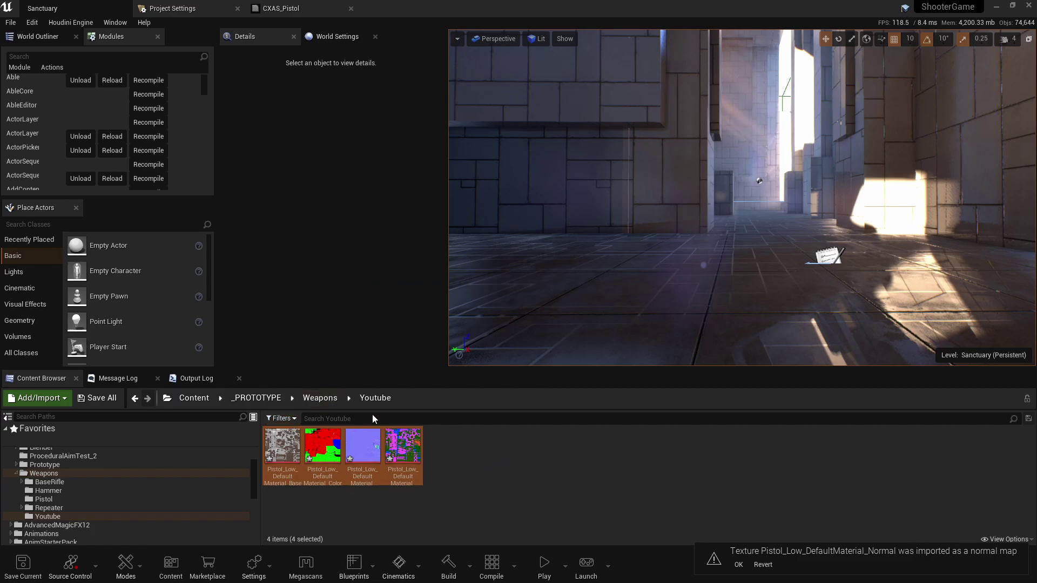
Choose Pistol_Game.fbx from the CXAS exp_fbx folder for import into the Youtube folder
left_click(458, 484)
right_click(475, 478)
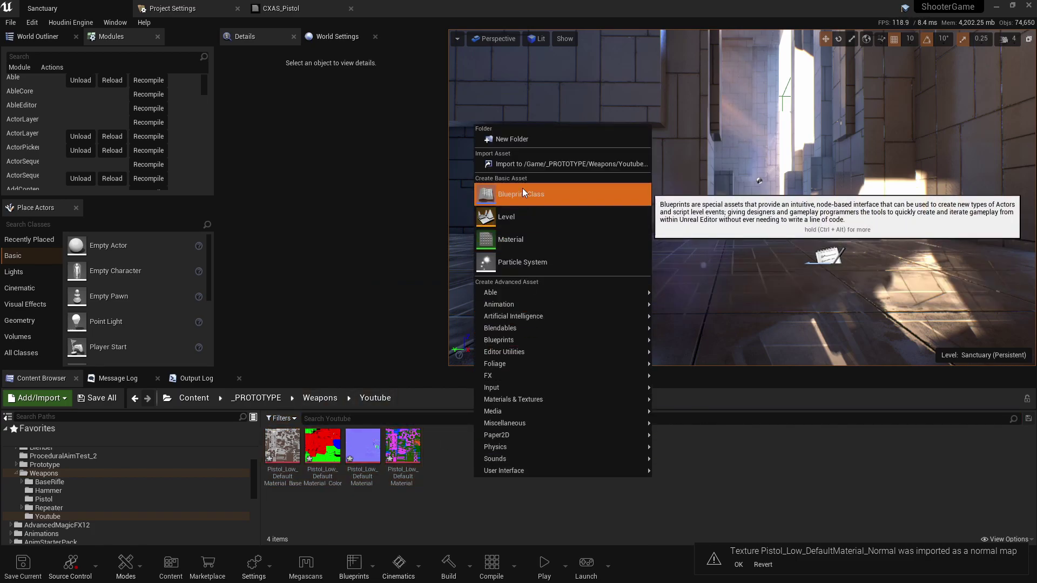
mouse_move(510, 318)
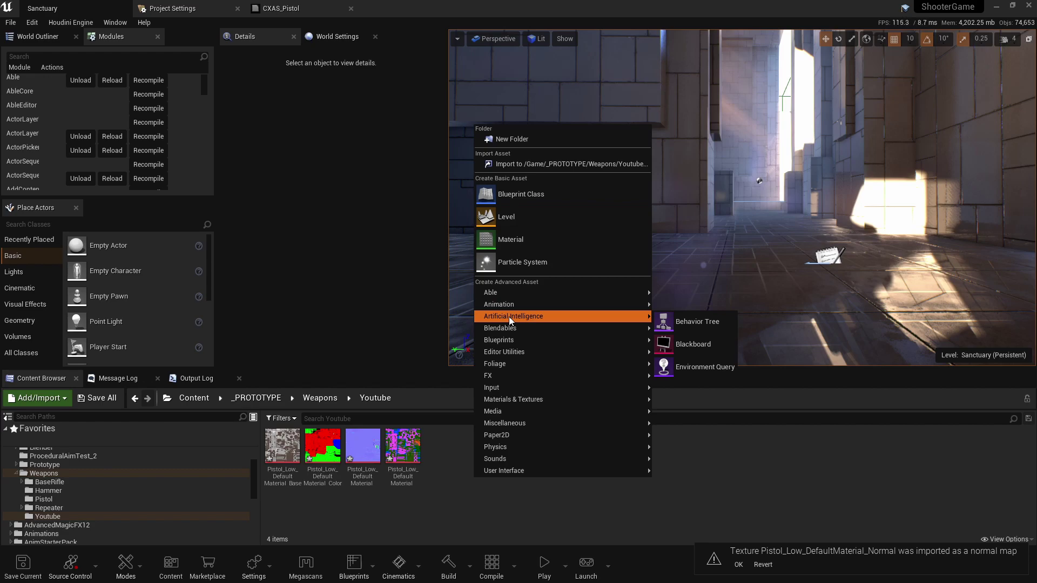
left_click(546, 164)
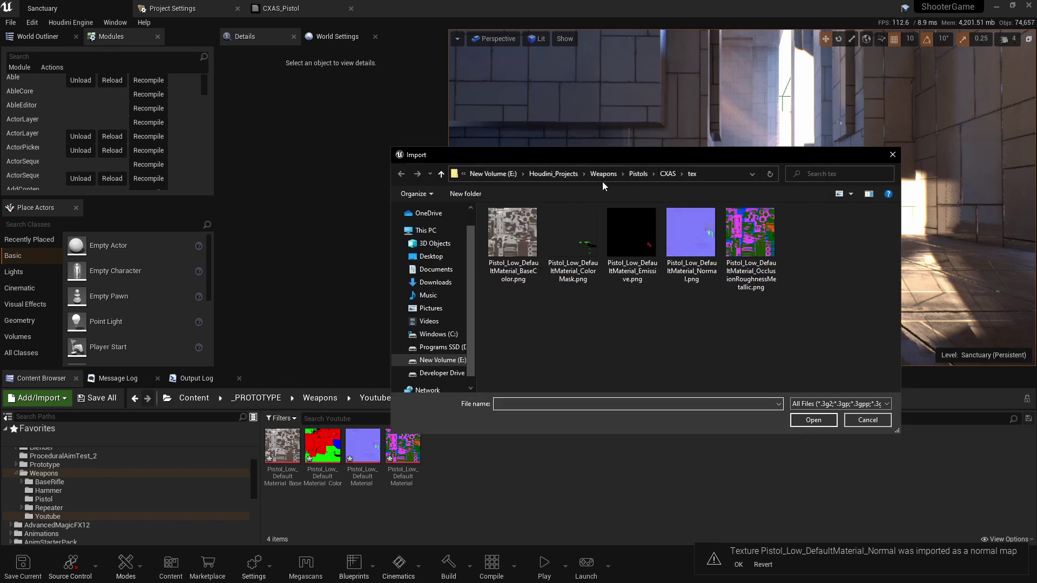
left_click(642, 178)
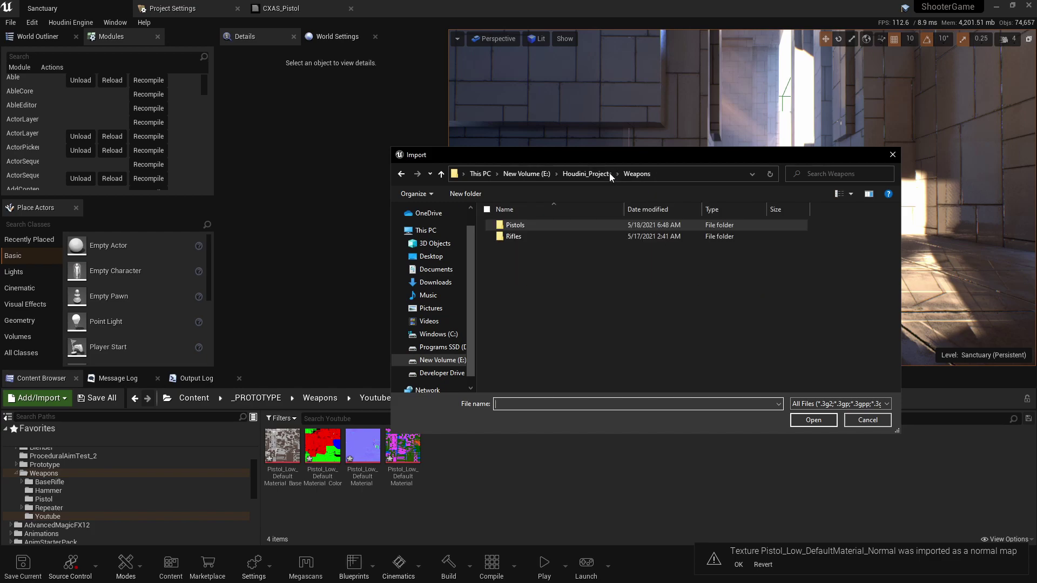
double_click(516, 228)
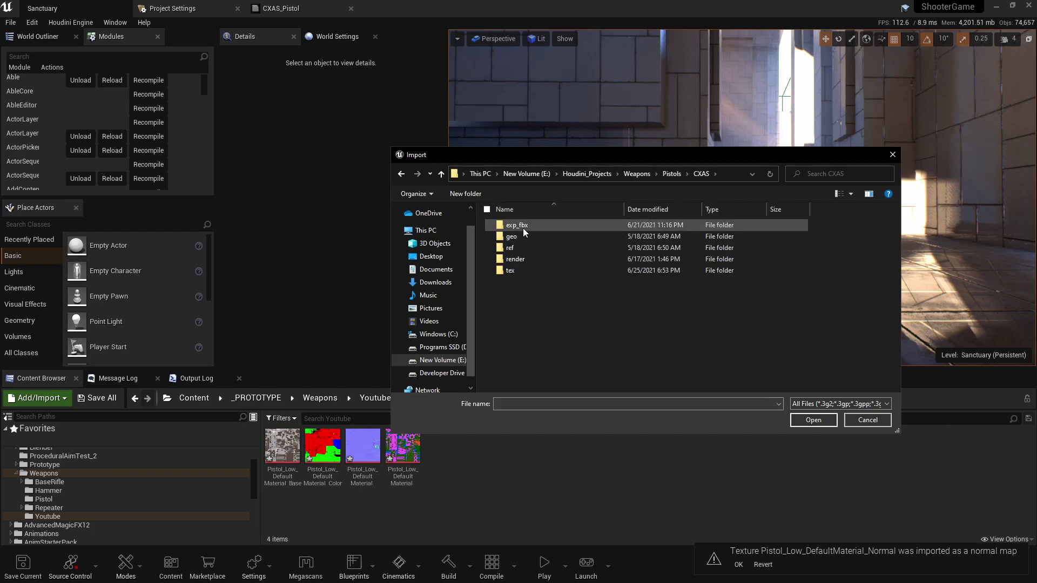
double_click(523, 228)
left_click(530, 227)
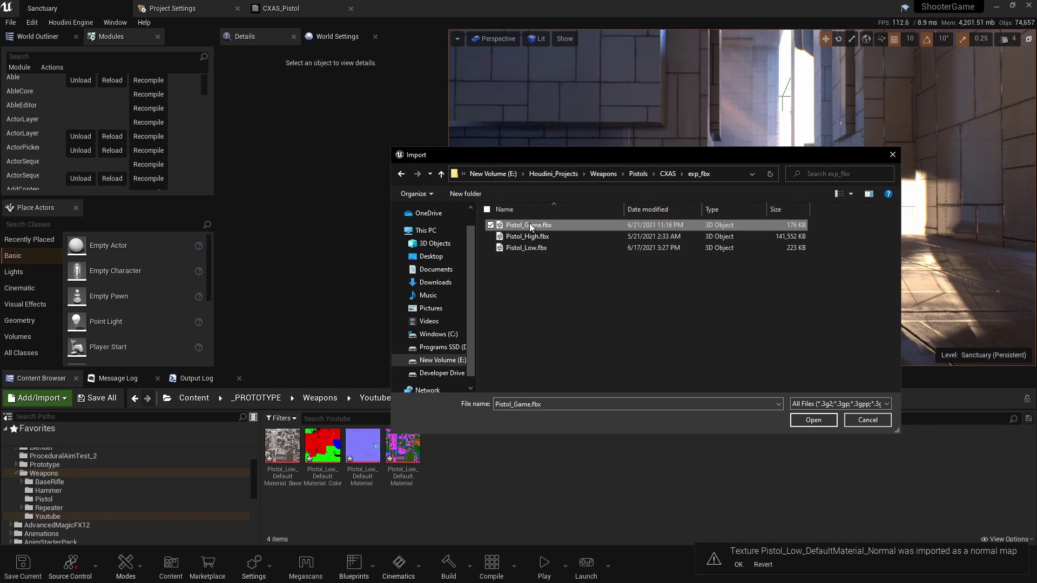
double_click(531, 227)
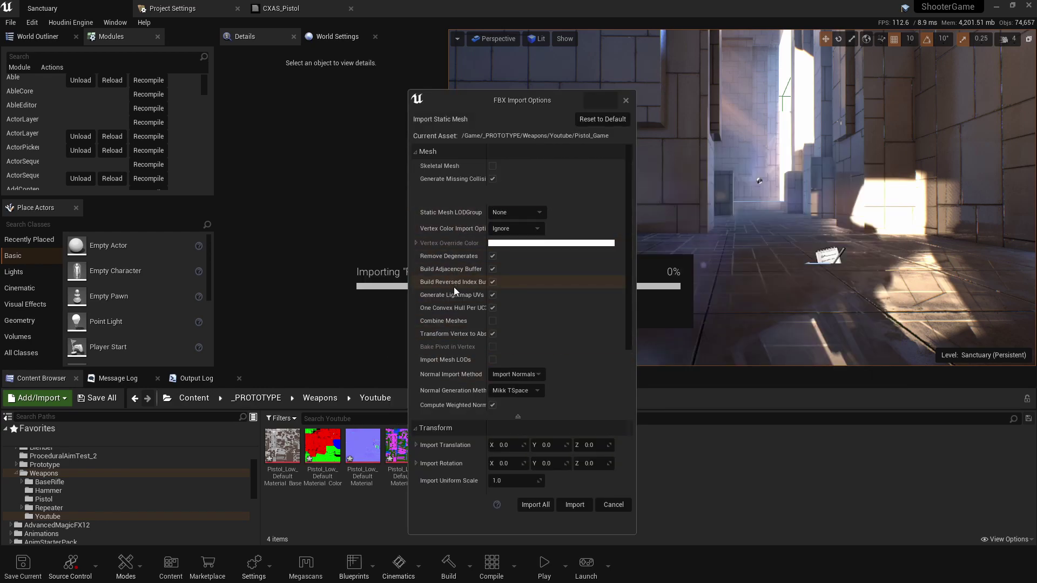
Import the pistol as a skeletal mesh with the normal import method set to Import Normals and Tangents
left_click(492, 166)
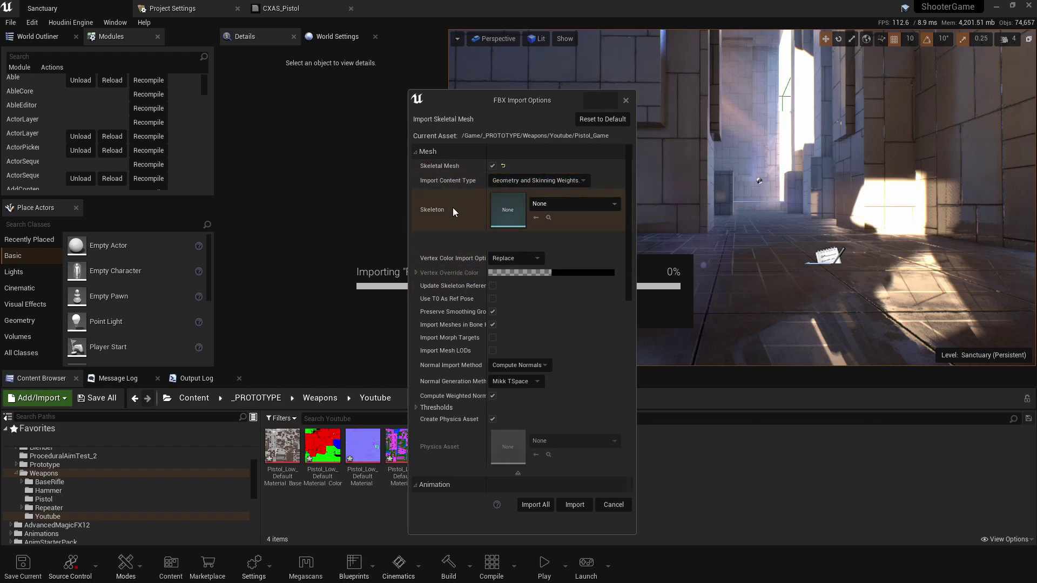
left_click(527, 365)
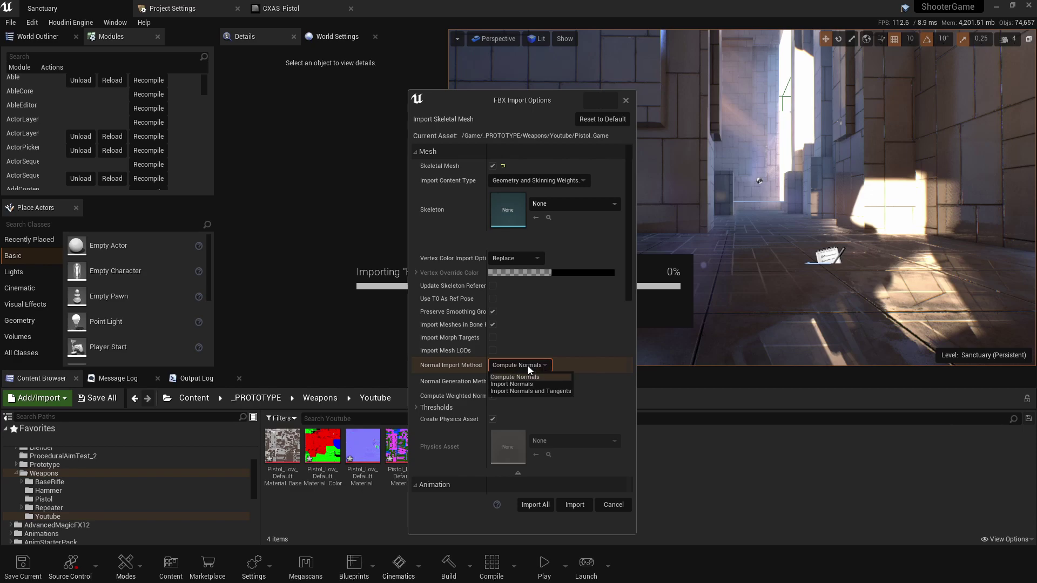
left_click(530, 394)
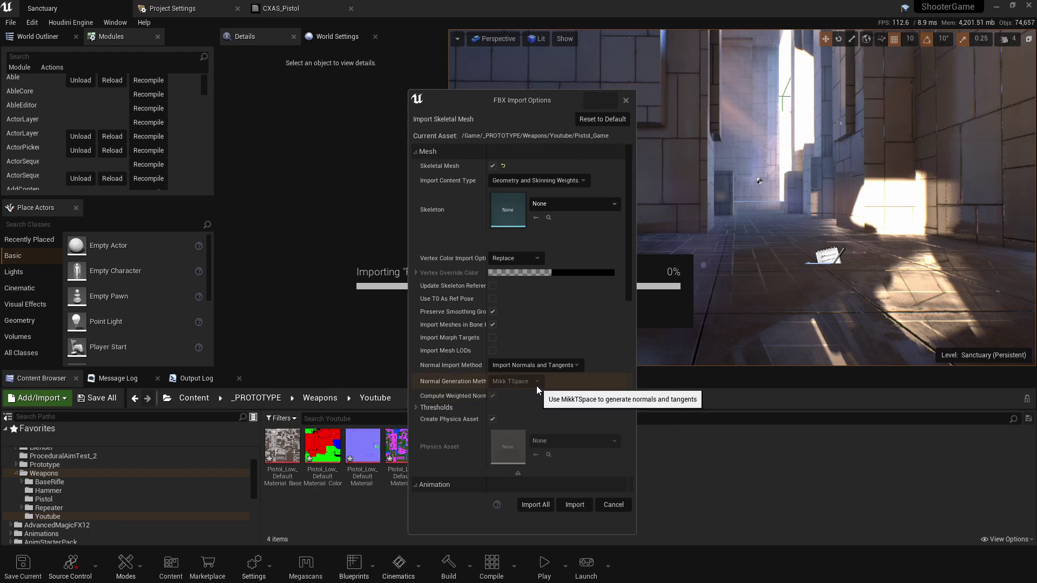
scroll(486, 393, "down", 5)
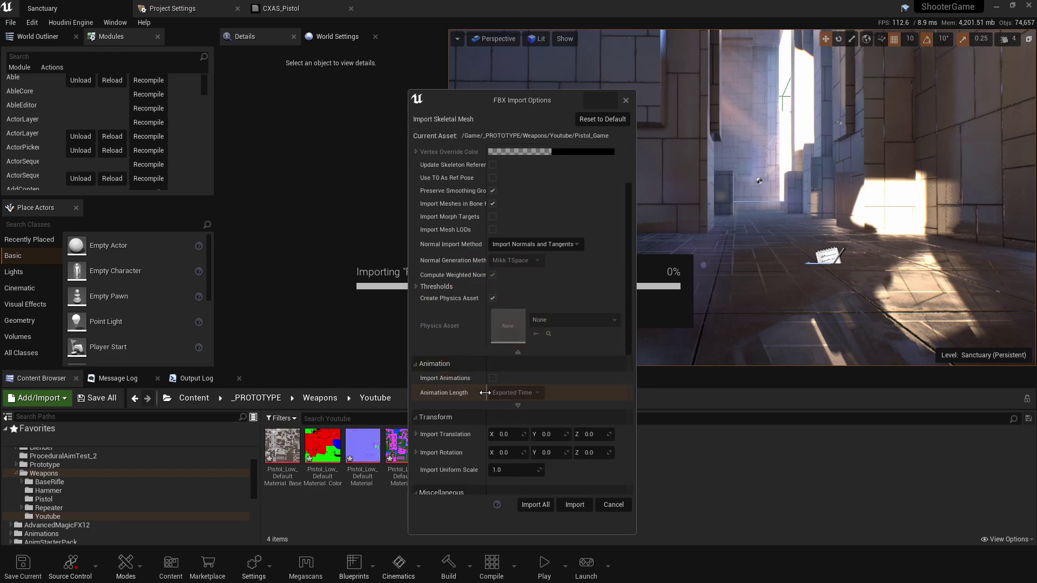
scroll(485, 393, "down", 3)
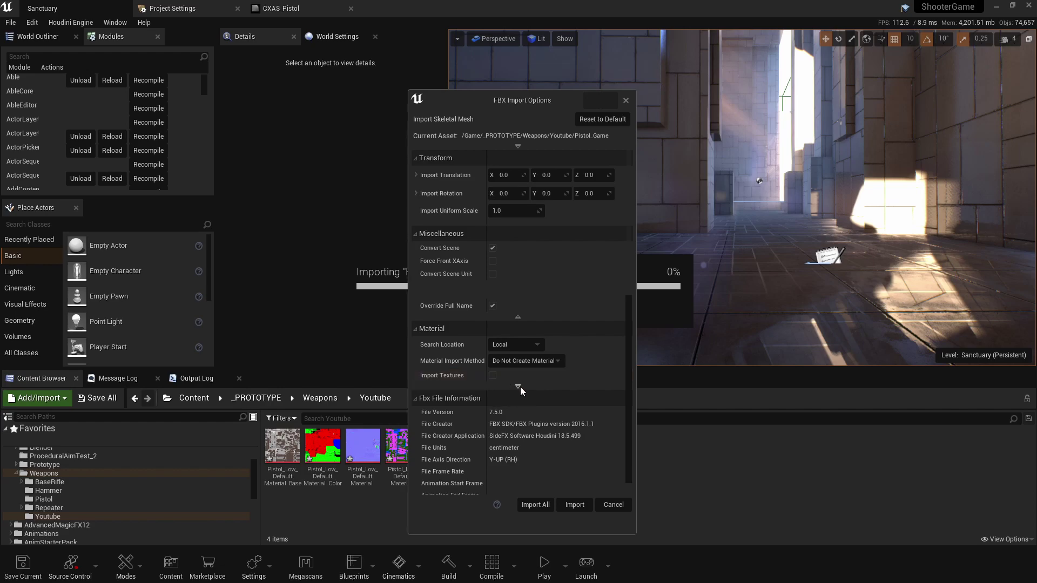
left_click(518, 387)
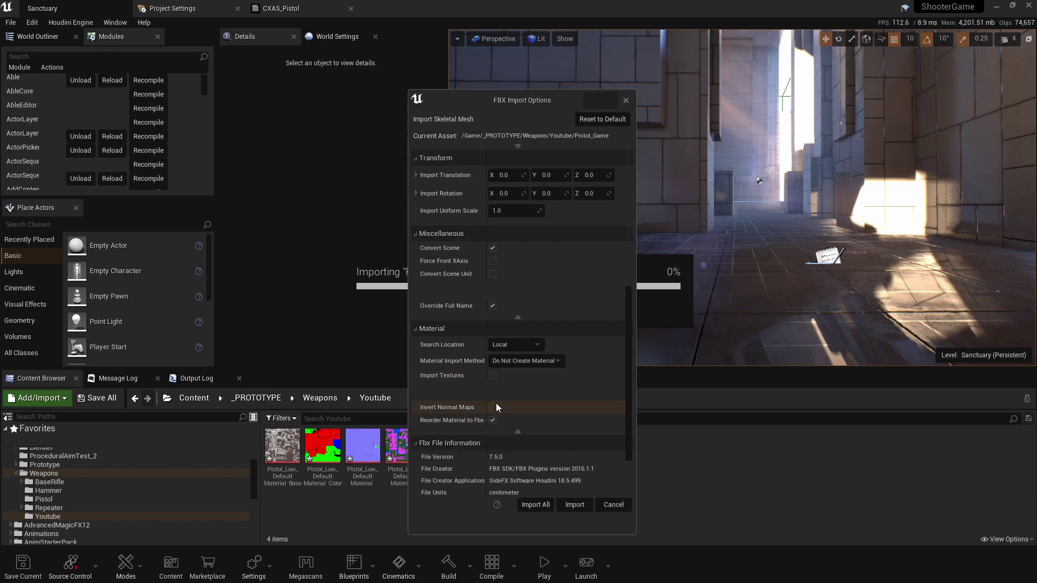
left_click(536, 507)
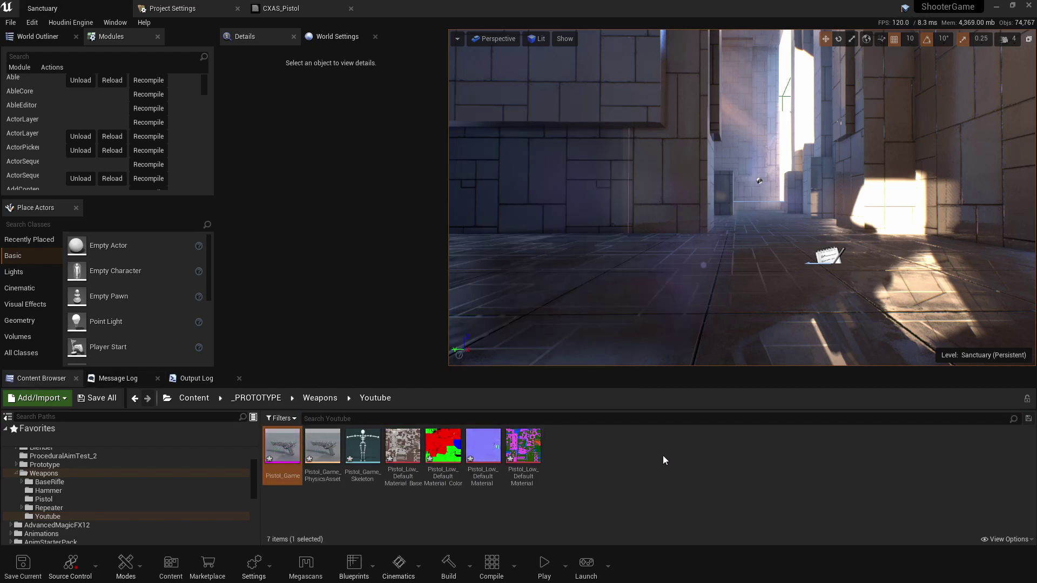
Create a material named PistolMaster_MAT in the Youtube folder and open it for editing
left_click(636, 482)
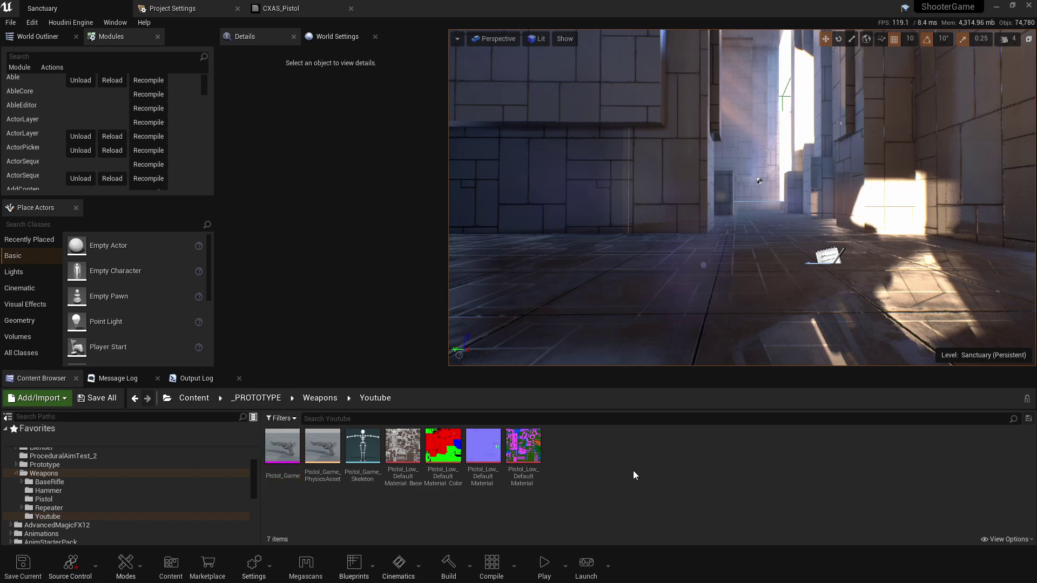
right_click(574, 462)
left_click(620, 227)
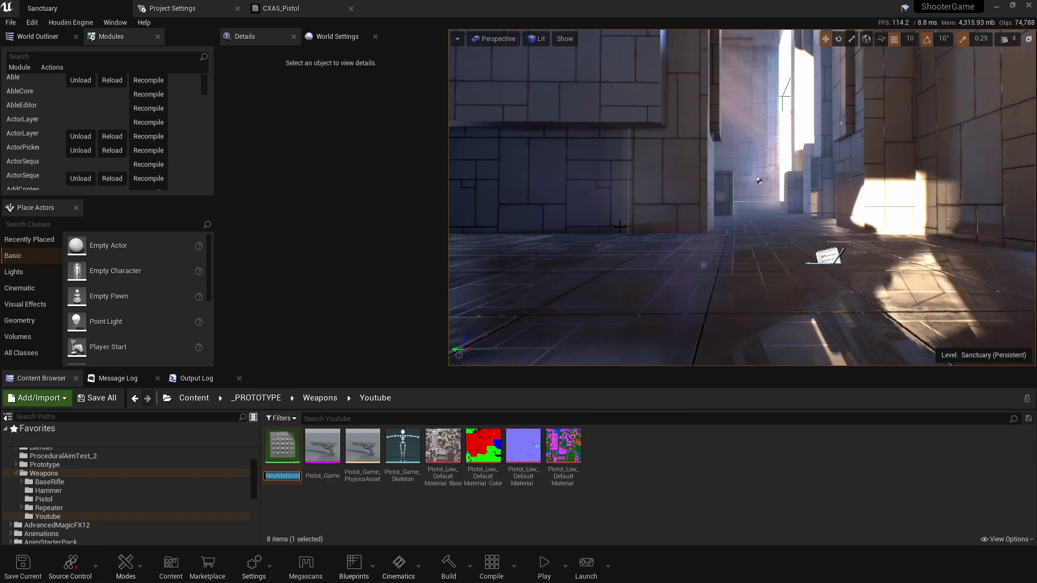
type("Pisto")
type("lMast")
type("er_MAT")
key("Return")
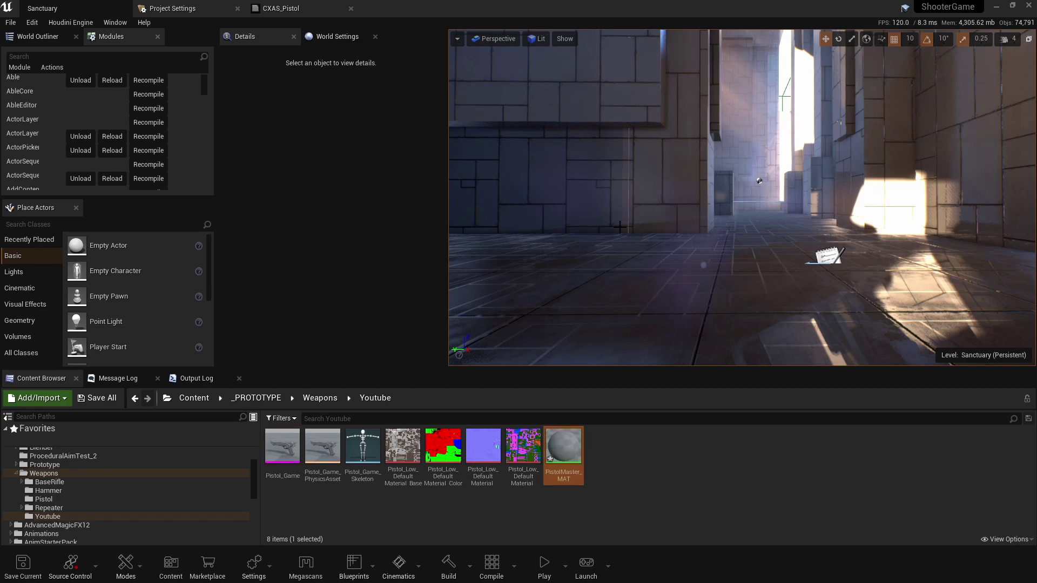
double_click(564, 448)
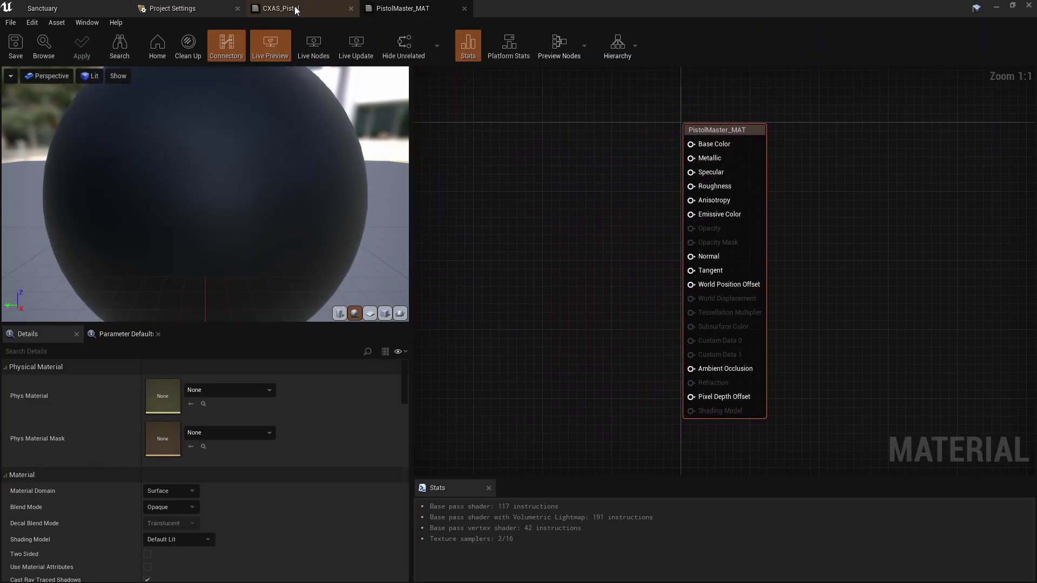
Turn off sRGB for the Pistol_Low_DefaultMaterial_OcclusionRoughnessMetallic texture
left_click(81, 7)
left_click(402, 449)
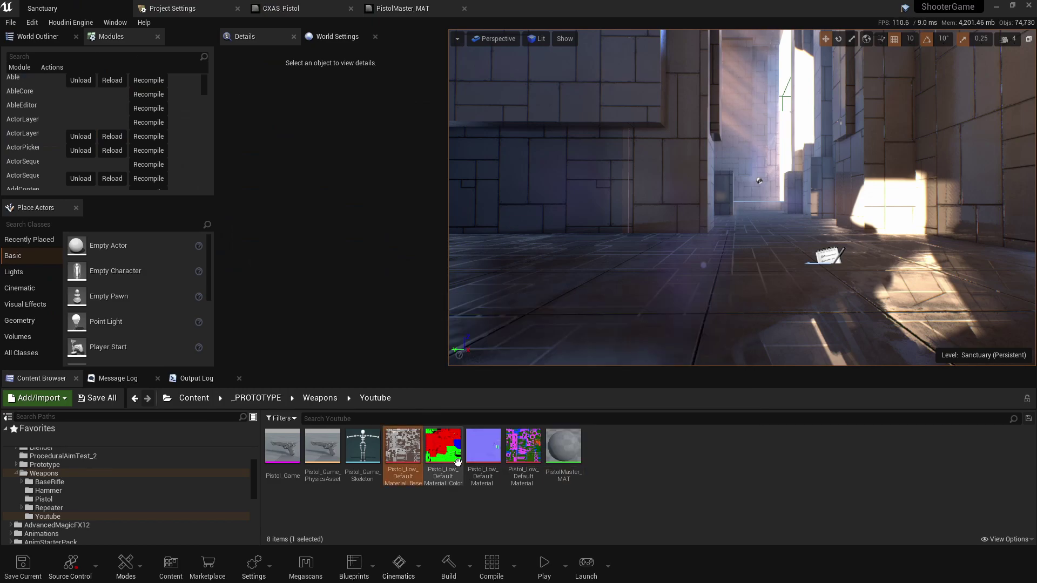
left_click(522, 452)
double_click(522, 448)
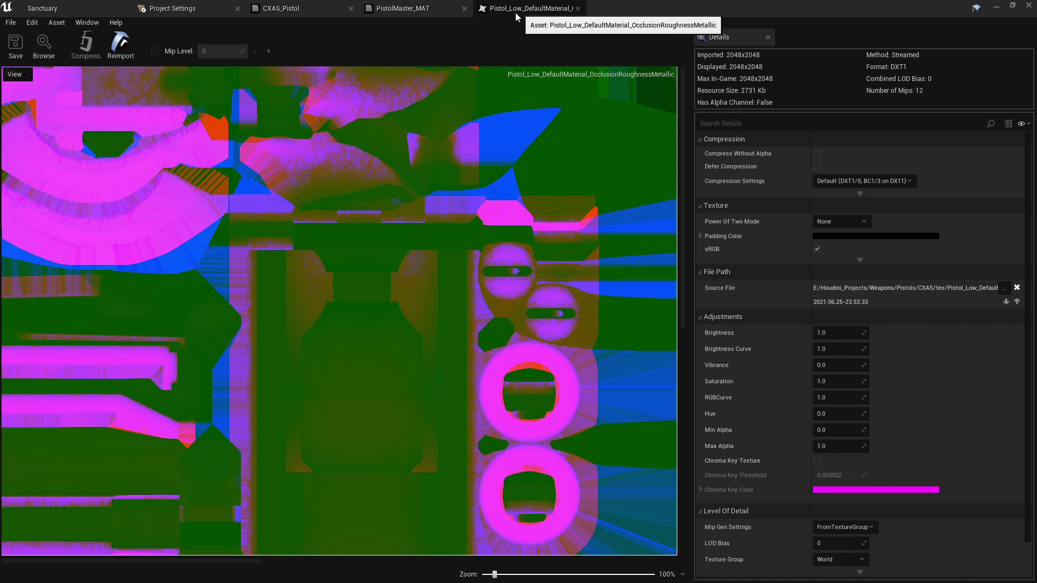
left_click(44, 8)
mouse_move(527, 445)
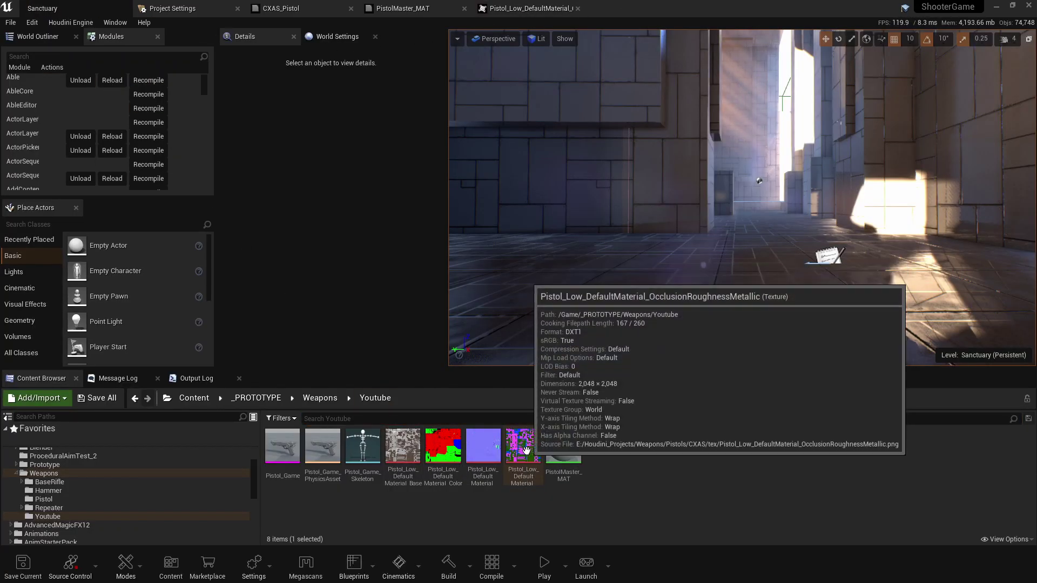
double_click(526, 450)
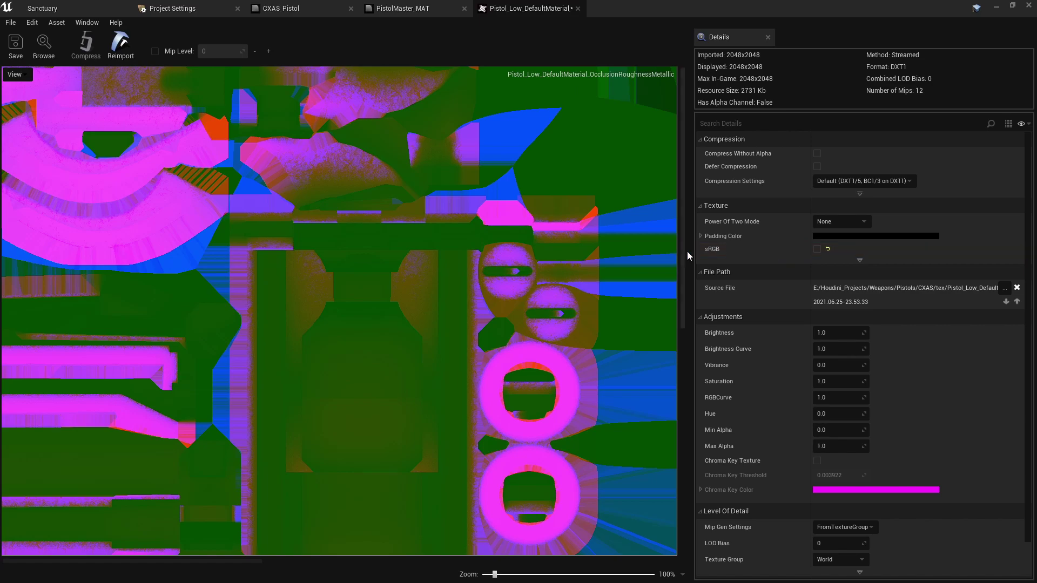
left_click(41, 8)
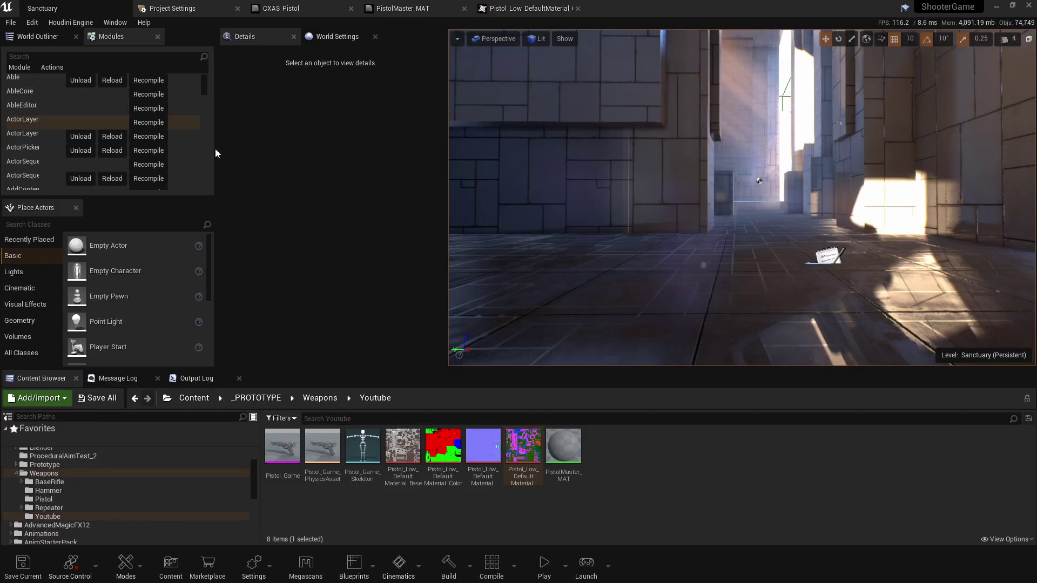
Turn off sRGB for the Pistol_Low_DefaultMaterial_ColorMask texture
double_click(437, 453)
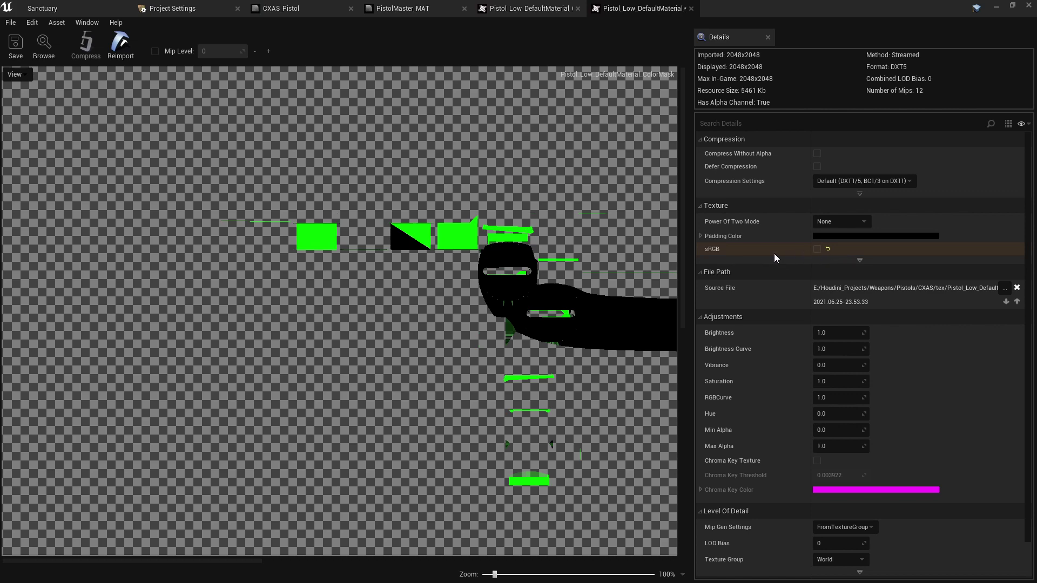
left_click(40, 8)
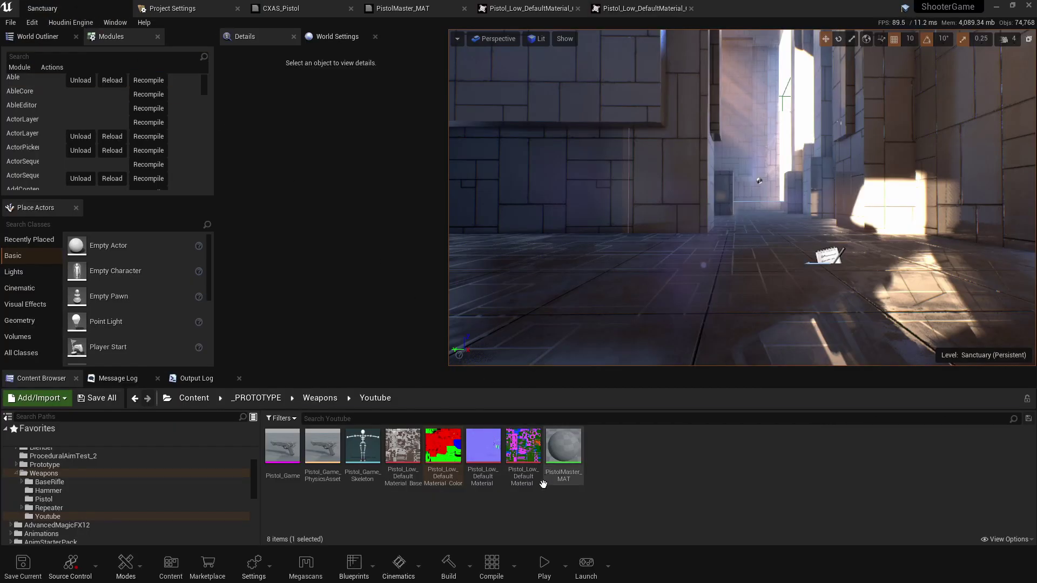
double_click(442, 446)
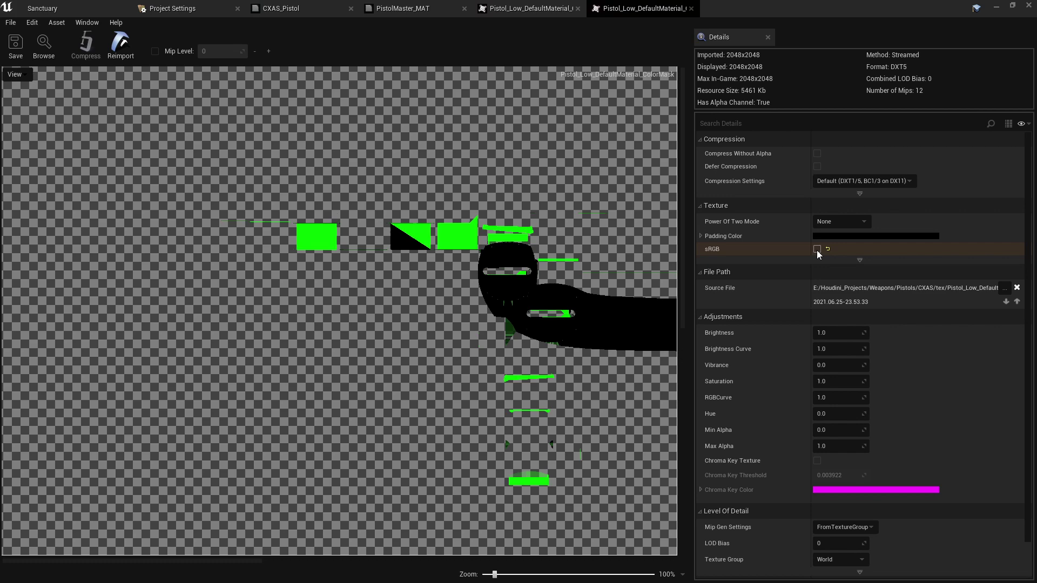
left_click(66, 8)
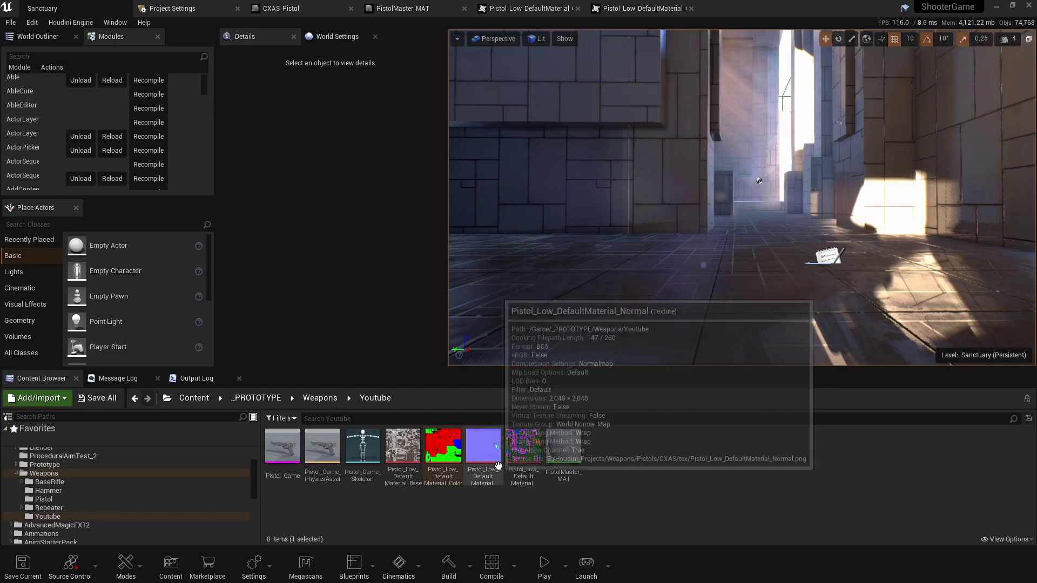
Add the base color, color mask, normal and occlusion-roughness-metallic textures as Texture Sample nodes in the PistolMaster_MAT graph
left_click(402, 446)
left_click(523, 446, "shift")
left_click_drag(523, 446, 498, 185)
scroll(895, 264, "down", 4)
scroll(736, 241, "up", 1)
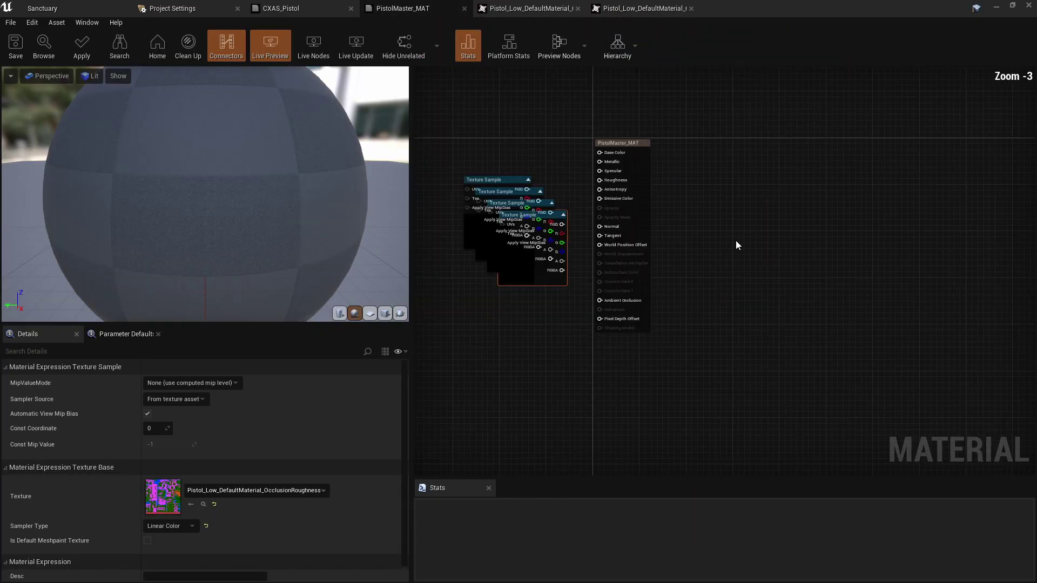
Spread out the graph by moving the PistolMaster_MAT output node and the occlusion-roughness-metallic sample away from the stacked texture samples
left_click_drag(626, 151, 805, 164)
right_click_drag(637, 232, 690, 194)
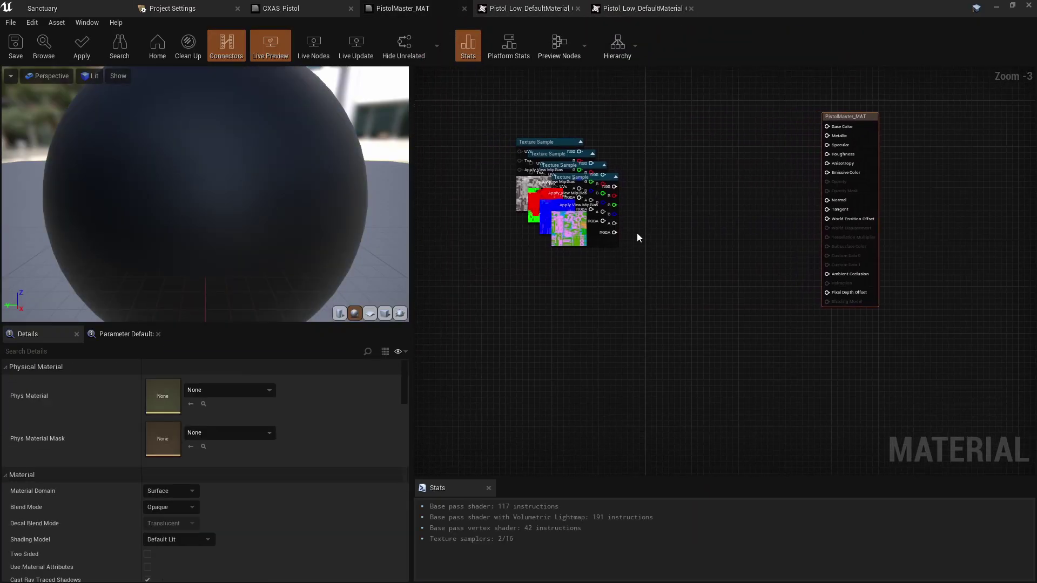
left_click_drag(605, 246, 701, 419)
right_click_drag(685, 362, 577, 329)
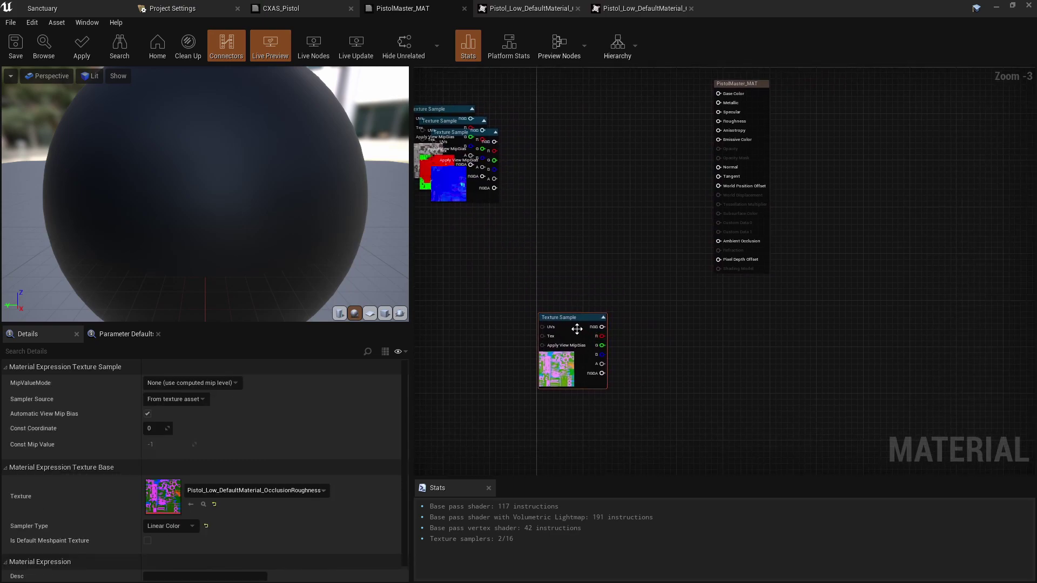
left_click_drag(566, 322, 660, 328)
right_click_drag(774, 387, 898, 406)
left_click_drag(792, 349, 721, 362)
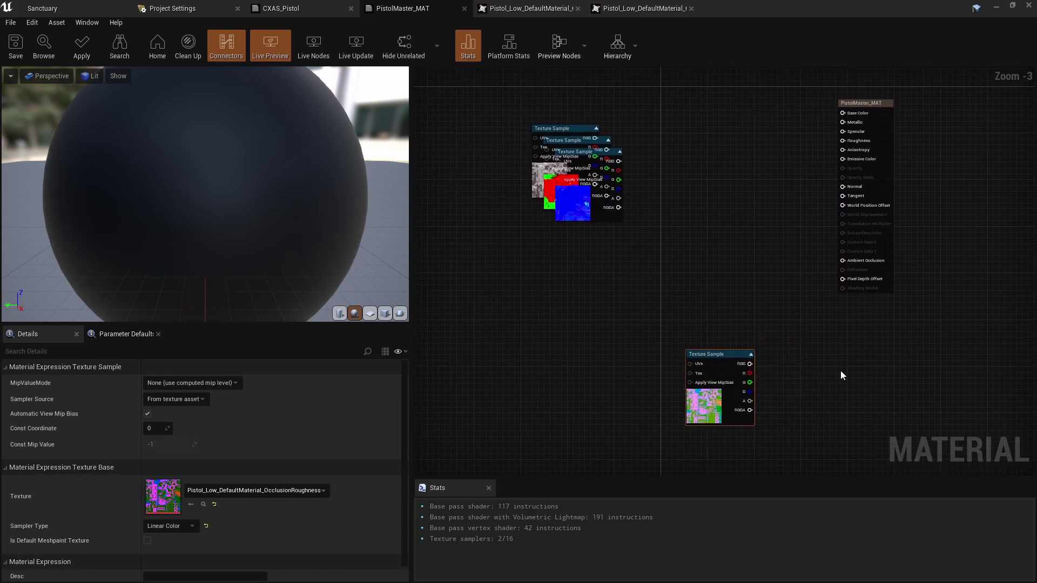
mouse_move(853, 373)
right_mouse_down()
mouse_move(863, 423)
mouse_move(860, 366)
right_mouse_up()
Connect the occlusion-roughness-metallic sample's R to Ambient Occlusion, G to Roughness and B to Metallic, and park the node beyond the output node
left_click_drag(721, 354, 853, 254)
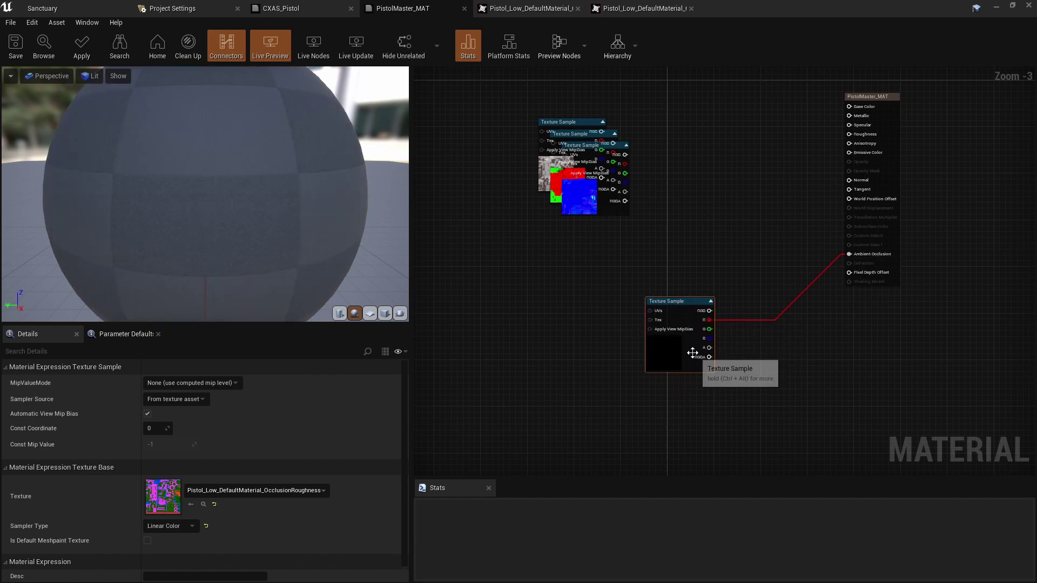
left_click_drag(710, 329, 849, 134)
left_click_drag(715, 342, 850, 115)
left_click_drag(673, 309, 1007, 285)
right_click_drag(758, 326, 584, 321)
left_click_drag(817, 278, 930, 272)
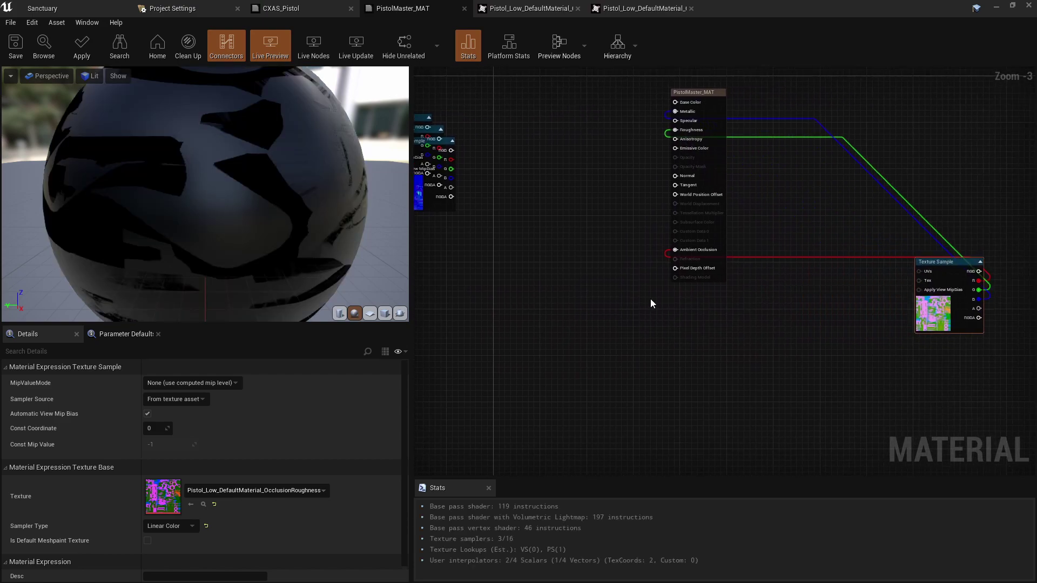
Connect the normal texture sample's RGB to the Normal input and park the node beyond the output node
right_click_drag(585, 310, 927, 328)
right_click_drag(787, 276, 722, 307)
left_click_drag(704, 253, 698, 388)
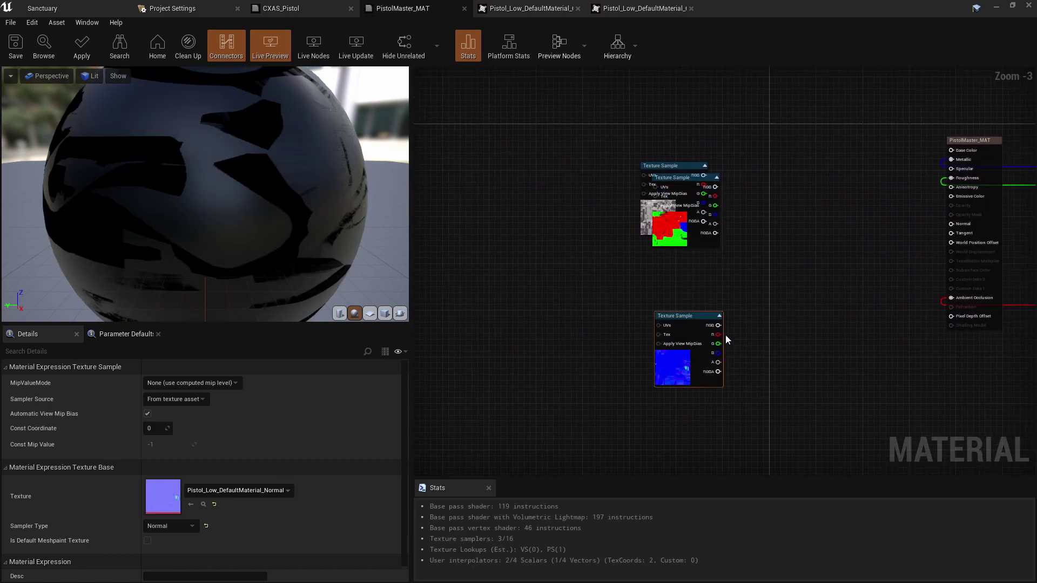
left_click_drag(718, 325, 952, 223)
right_click_drag(835, 312, 757, 272)
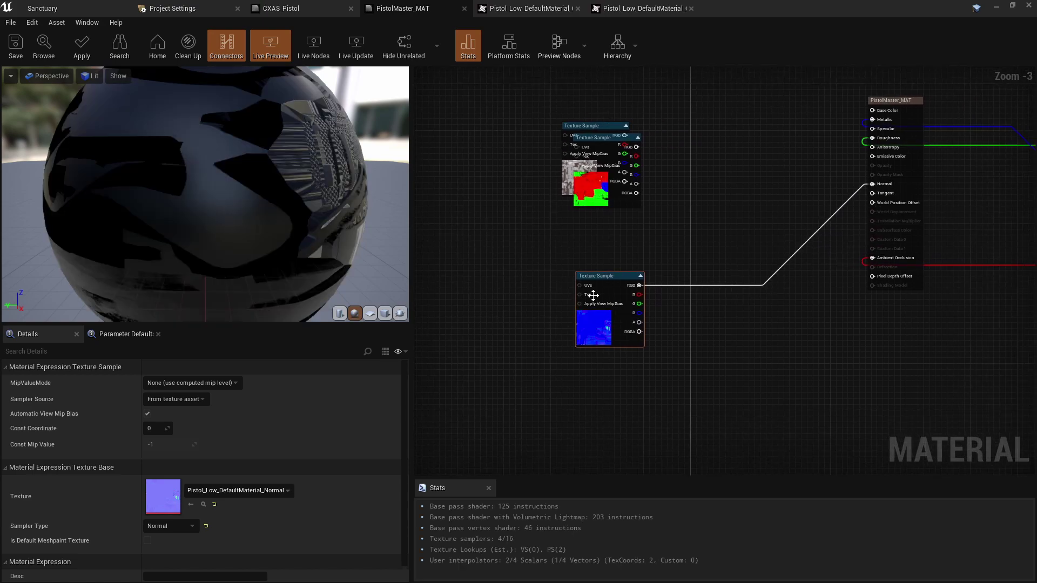
left_click_drag(614, 290, 1034, 337)
right_click_drag(837, 370, 565, 369)
left_click_drag(764, 325, 847, 352)
right_click_drag(668, 377, 1034, 425)
right_click_drag(829, 373, 759, 359)
Stack the base color sample above the color mask sample and connect its RGB output to the Base Color input
left_click_drag(597, 189, 485, 208)
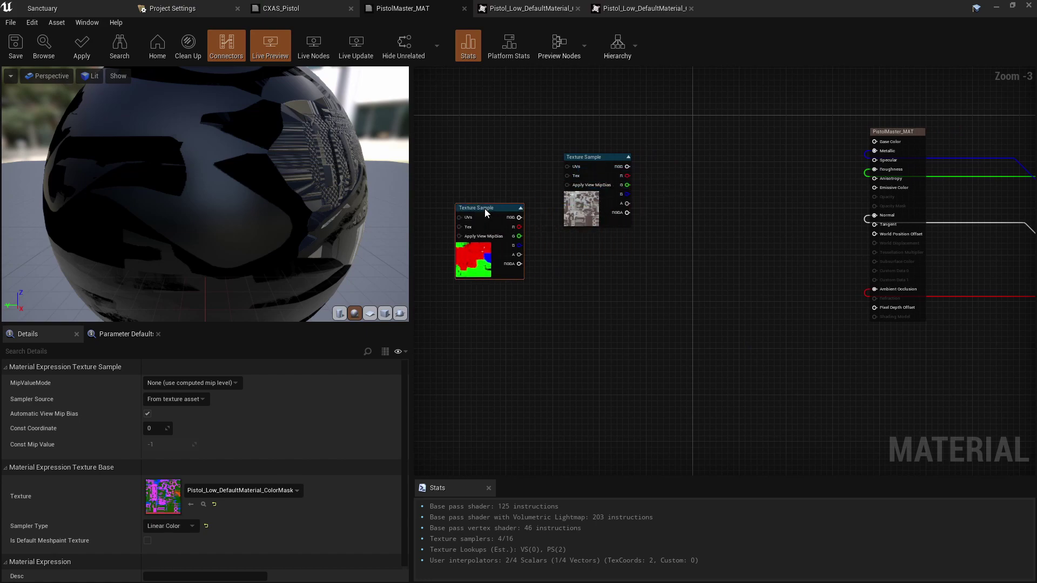
left_click_drag(586, 157, 606, 155)
left_click(487, 218)
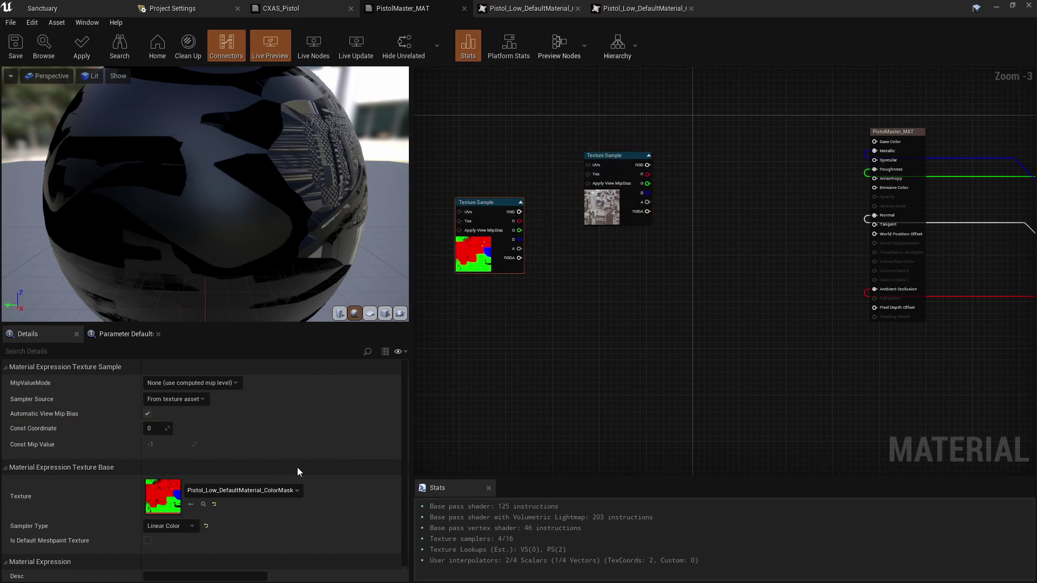
left_click_drag(493, 209, 493, 241)
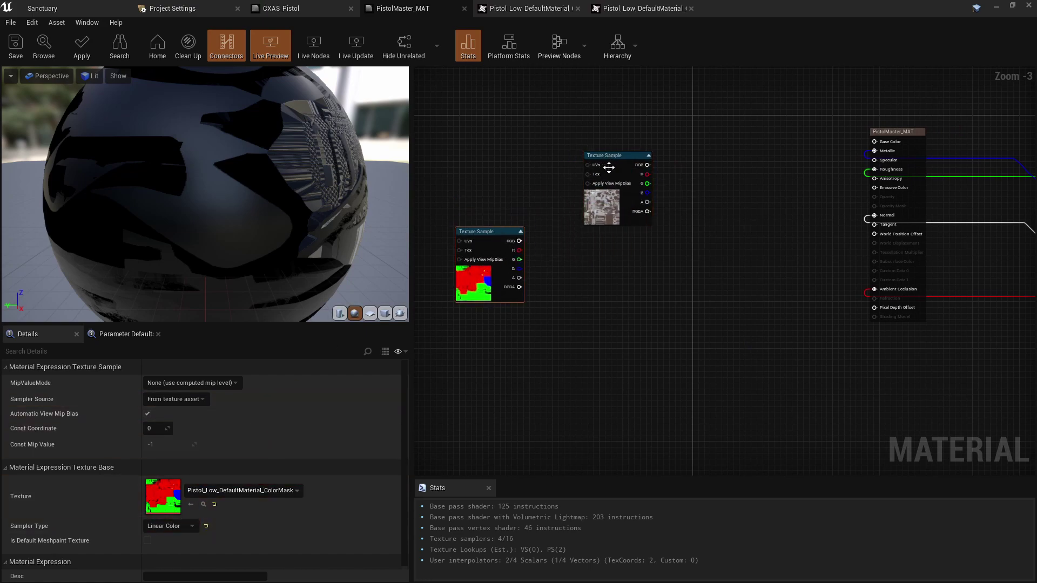
left_click_drag(619, 170, 488, 142)
right_click_drag(477, 153, 497, 246)
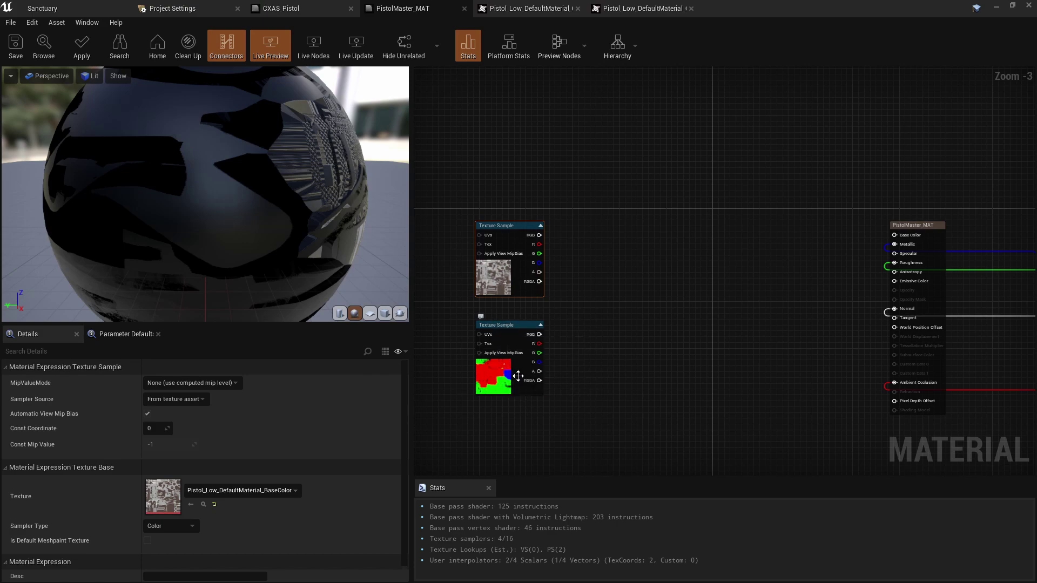
left_click(514, 343)
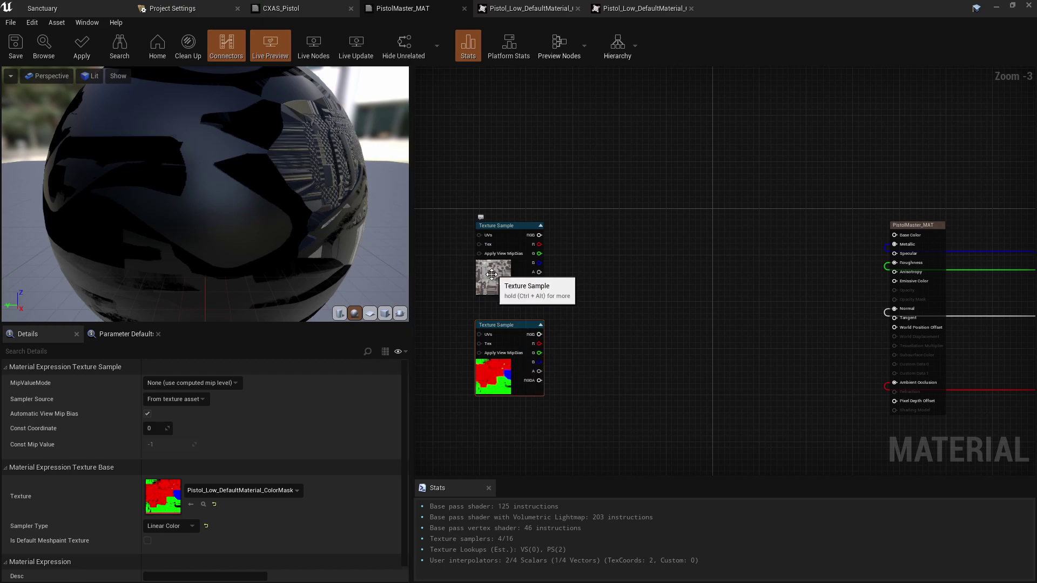
left_click_drag(539, 235, 894, 235)
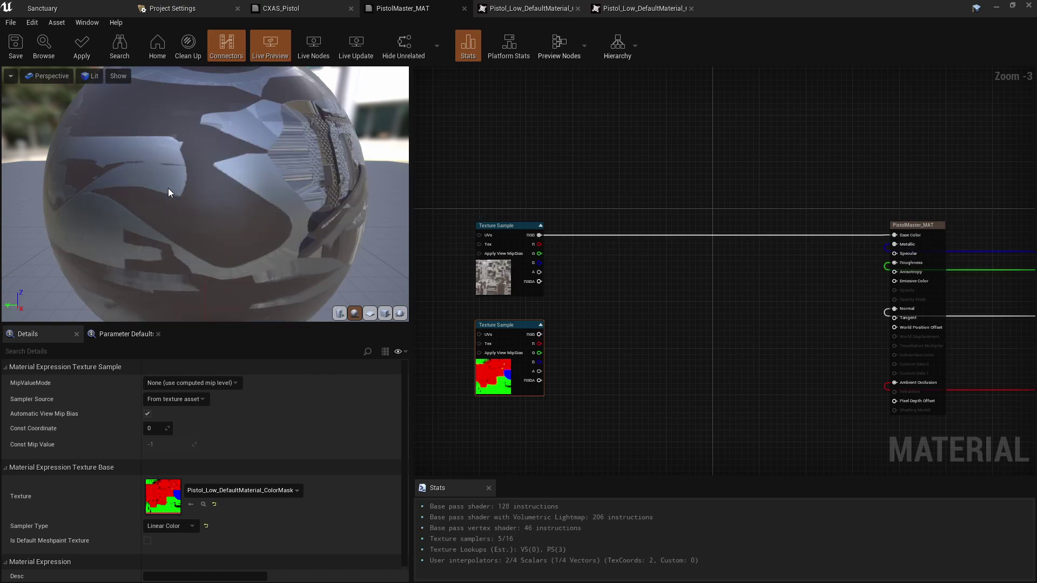
Use the Pistol_Game mesh from the Youtube folder as the material's preview mesh and frame it from the side
left_click(135, 6)
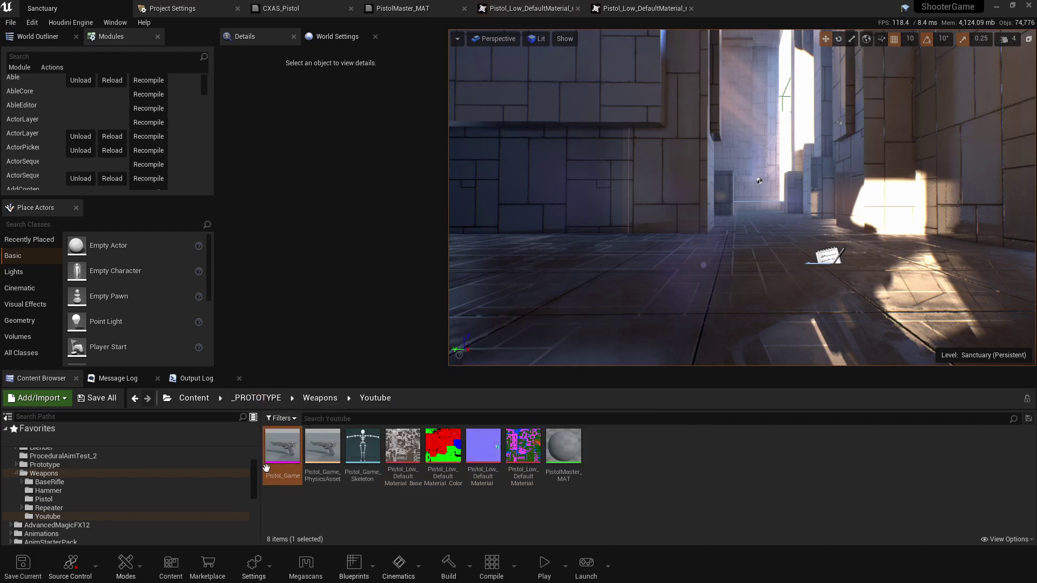
left_click(415, 13)
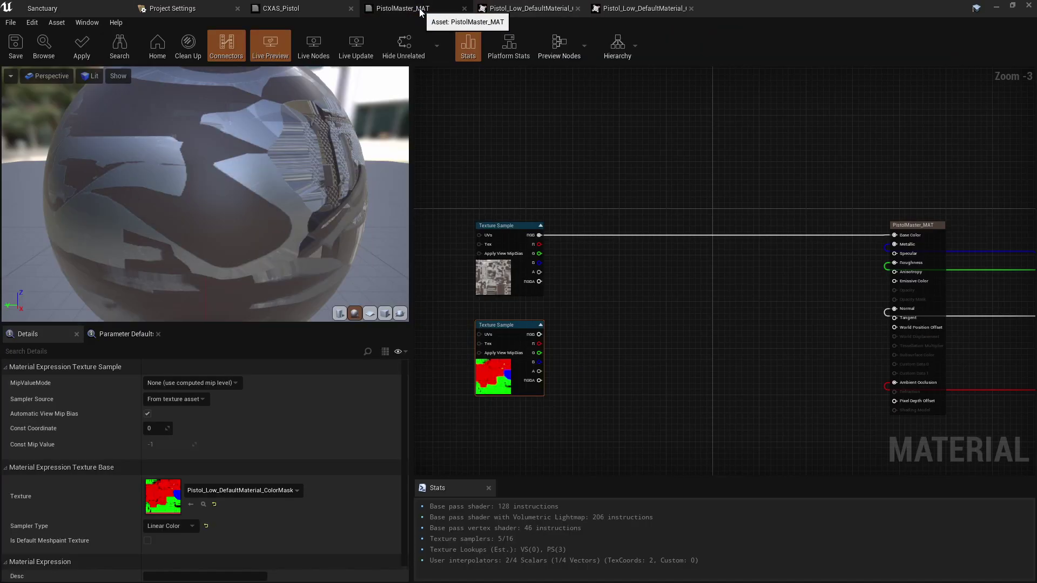
left_click(400, 313)
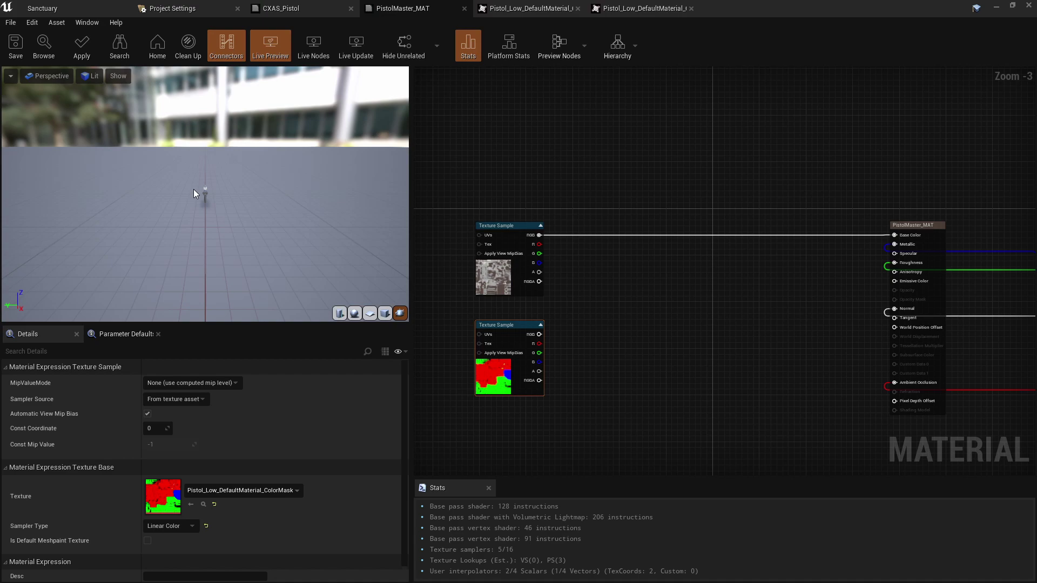
scroll(194, 189, "up", 7)
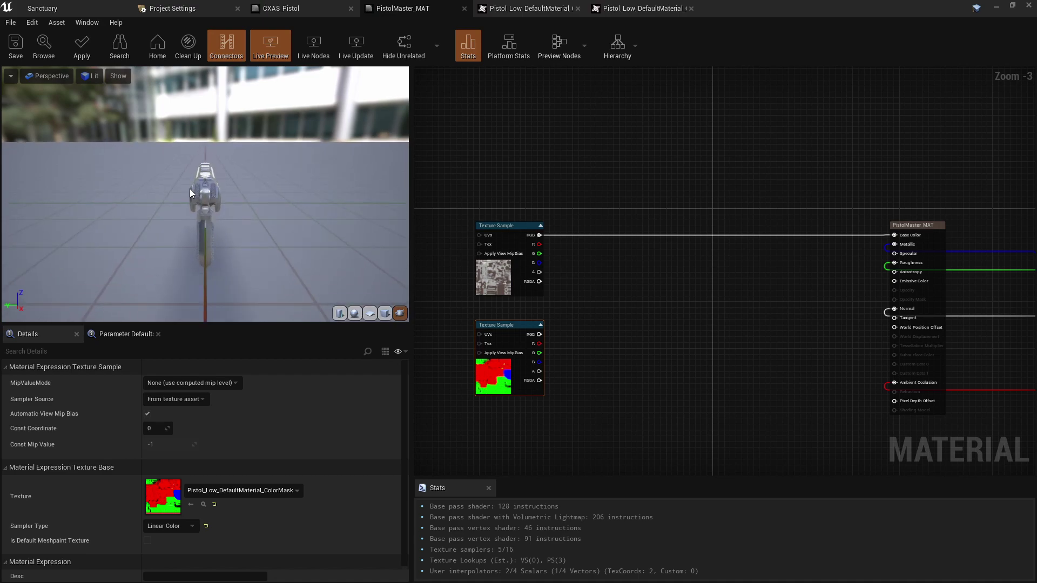
left_click_drag(190, 189, 292, 192)
scroll(205, 195, "up", 5)
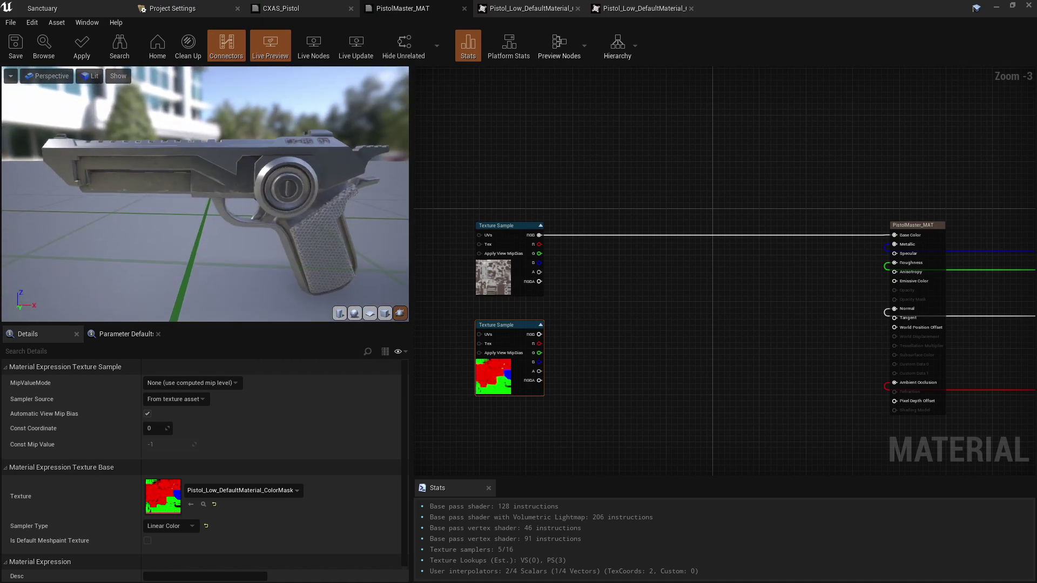
left_click_drag(205, 195, 334, 240)
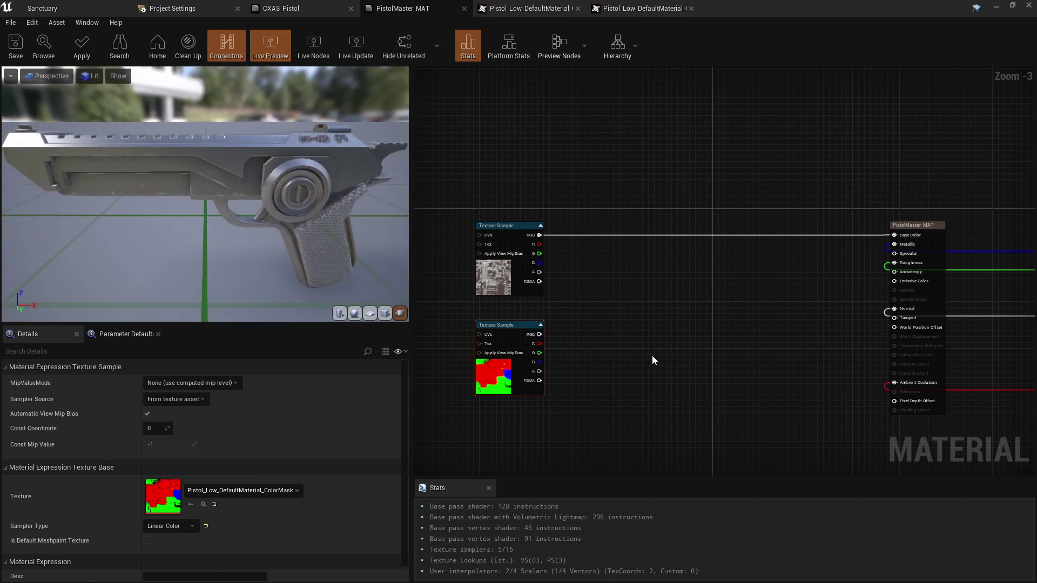
Insert a Multiply node between the base color sample's RGB output and the Base Color input
left_click(539, 236, "alt")
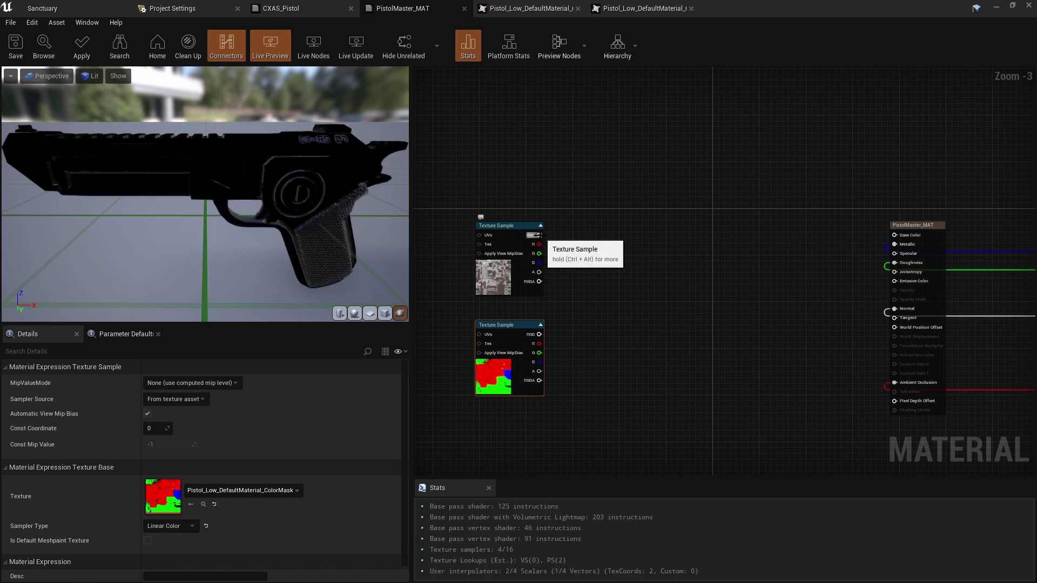
left_click_drag(540, 236, 649, 246)
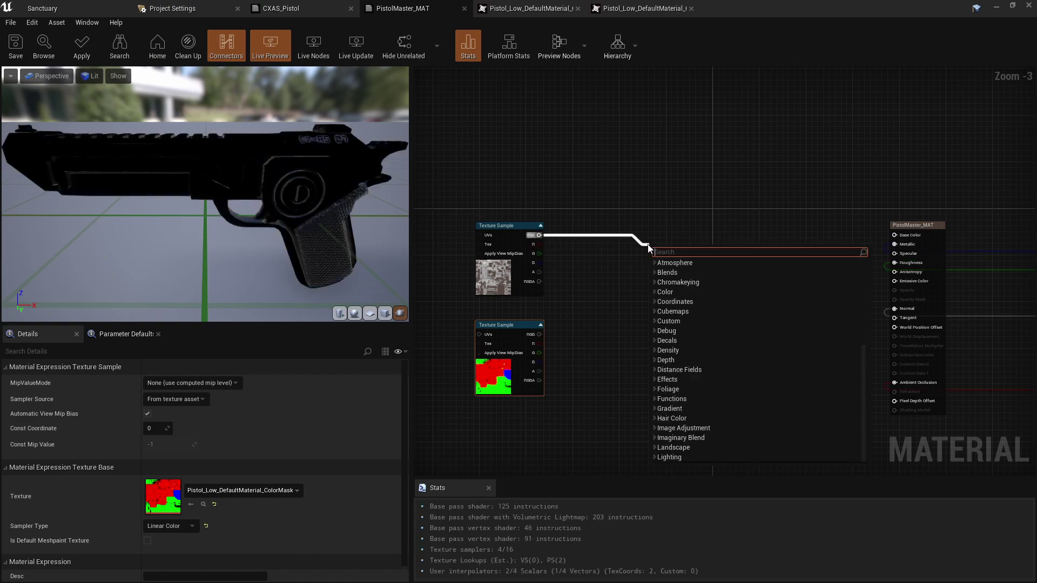
type("mul")
key("Return")
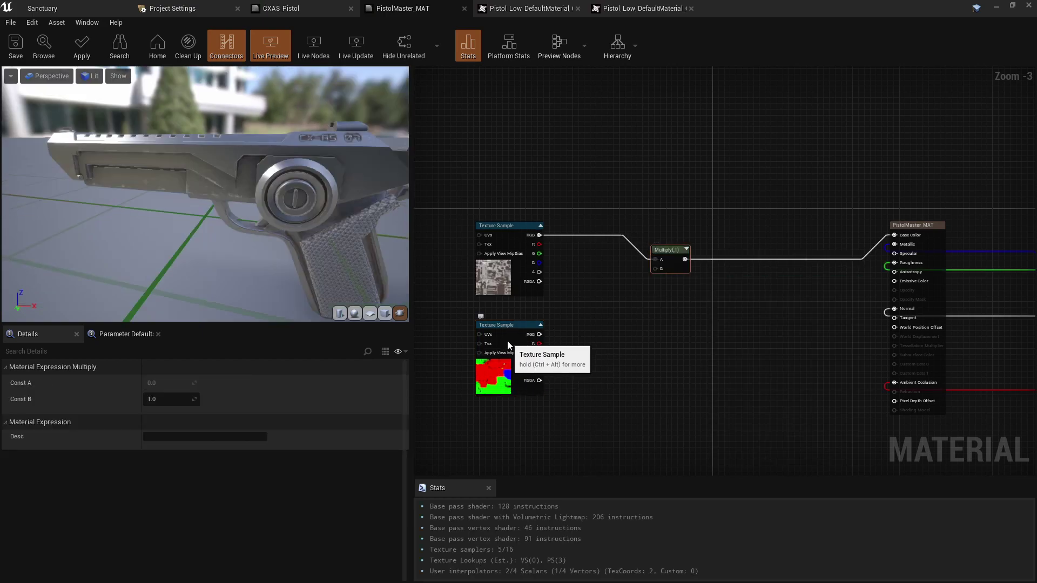
Move the color mask sample above the base color sample
left_click_drag(506, 342, 513, 141)
right_click_drag(513, 141, 545, 294)
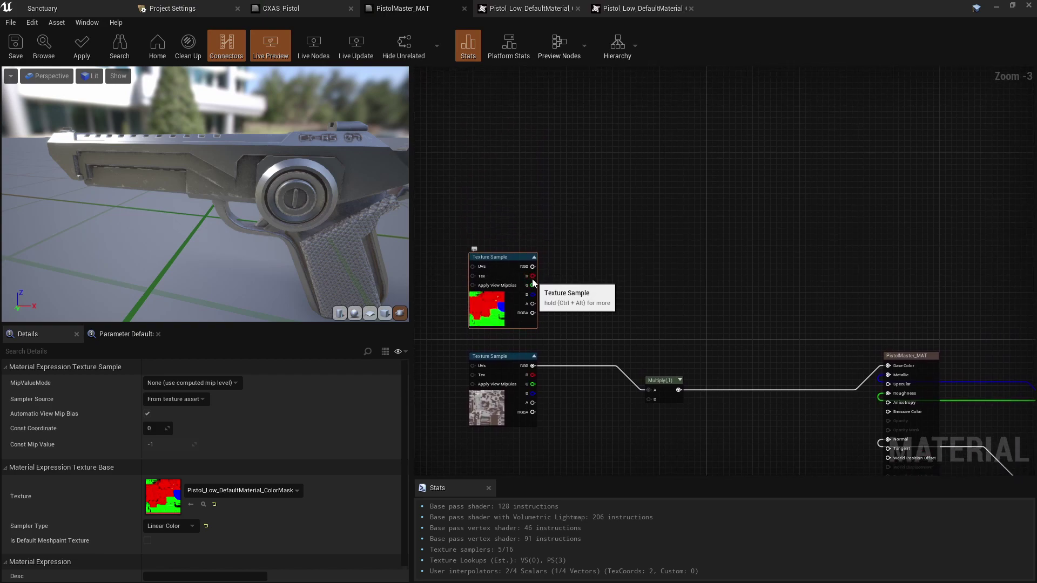
right_click_drag(585, 243, 587, 292)
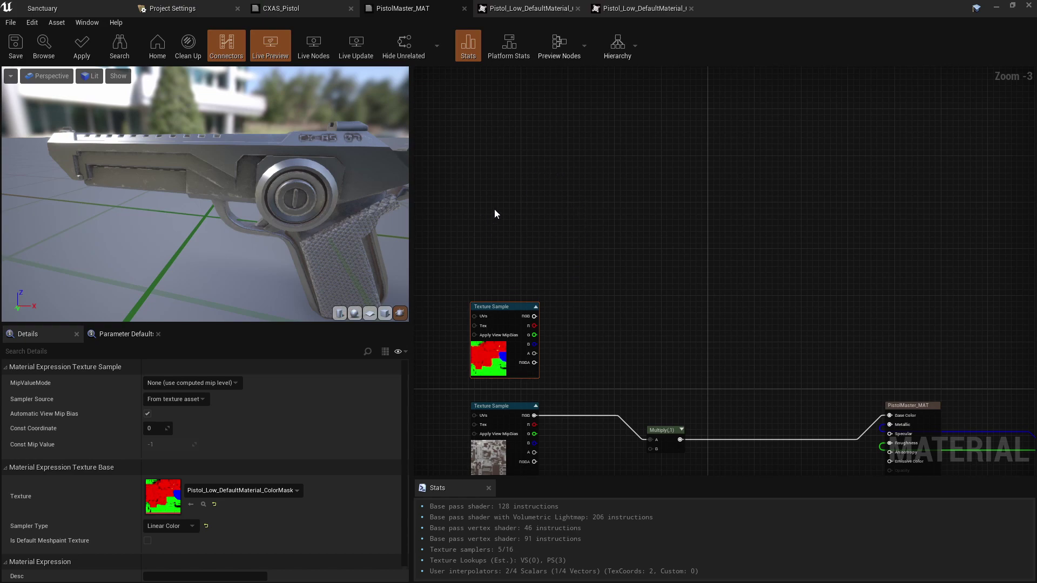
Add a vector parameter named Shiny Metal Color above the color mask sample
left_click(489, 187)
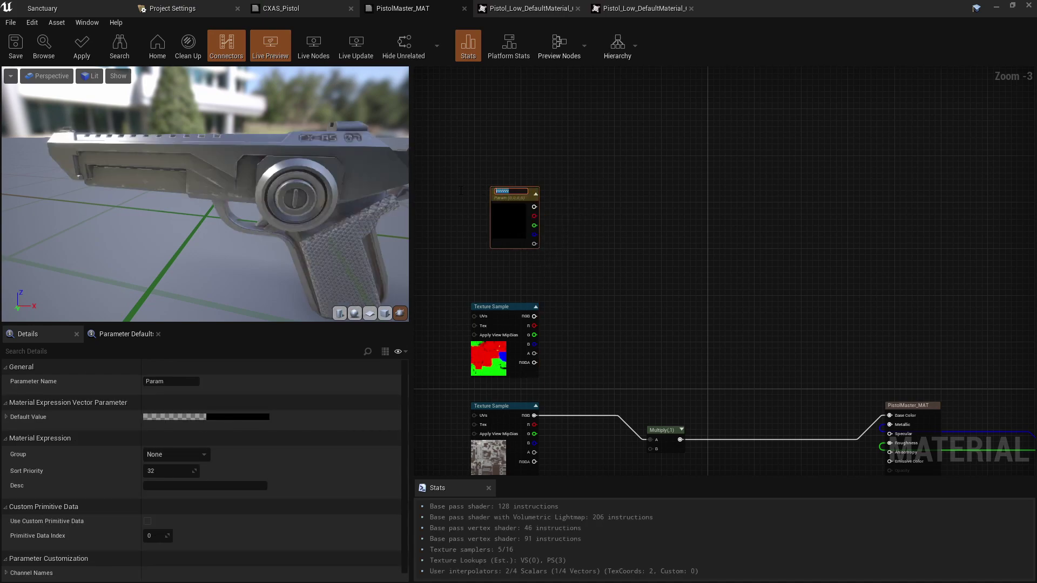
key("BackSpace")
type("Shiny Metal Color")
key("Return")
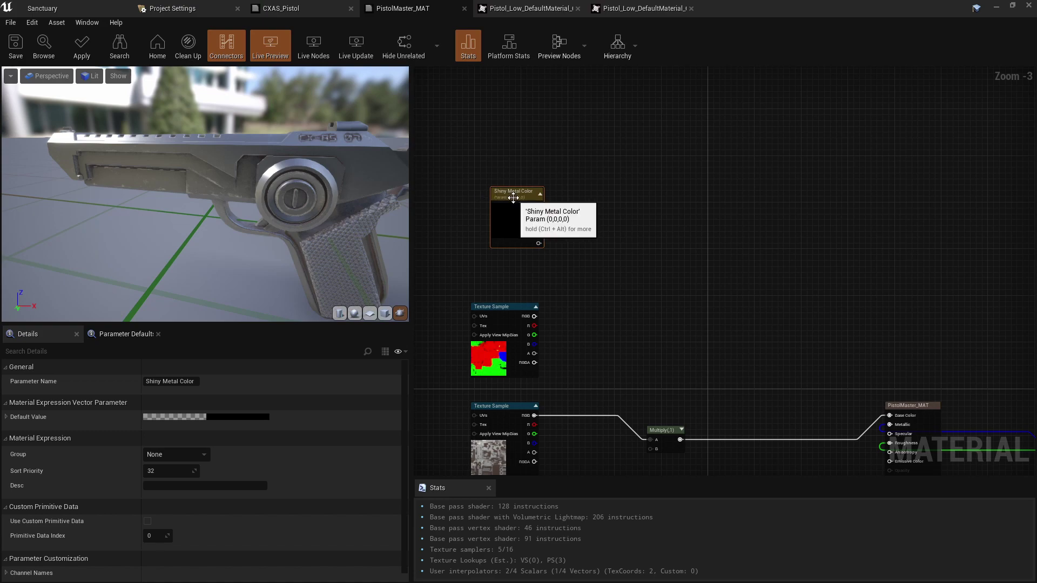
left_click_drag(511, 200, 485, 175)
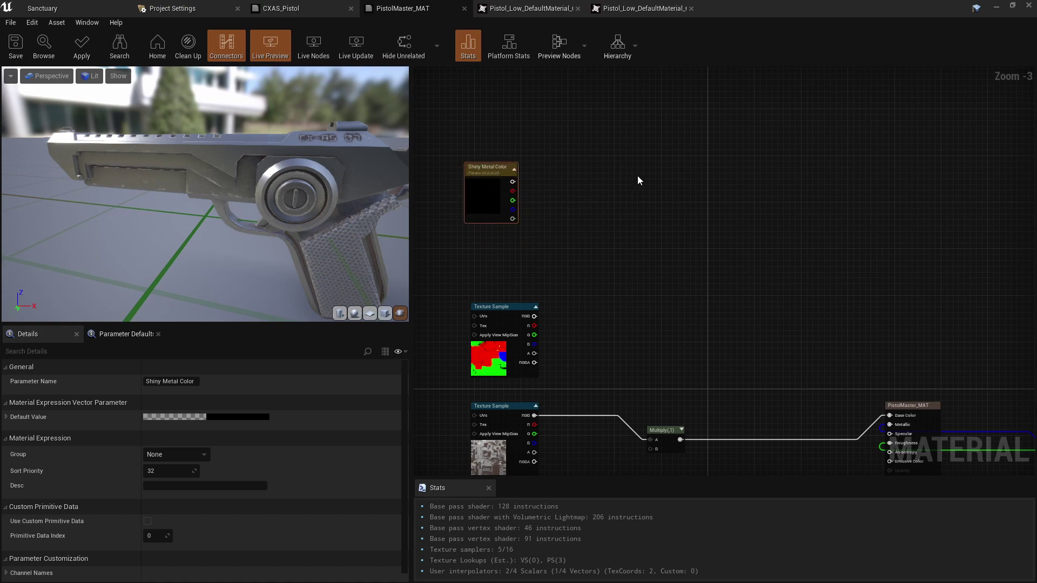
Add a Lerp node with the base color RGB in A, Shiny Metal Color in B and the color mask's G in Alpha
left_click(658, 171)
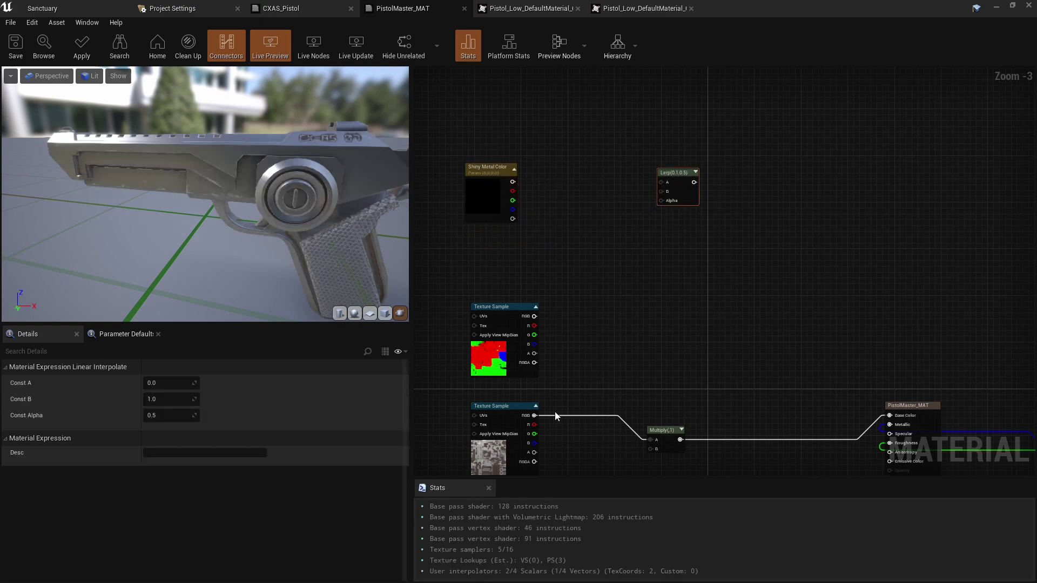
left_click_drag(534, 415, 660, 183)
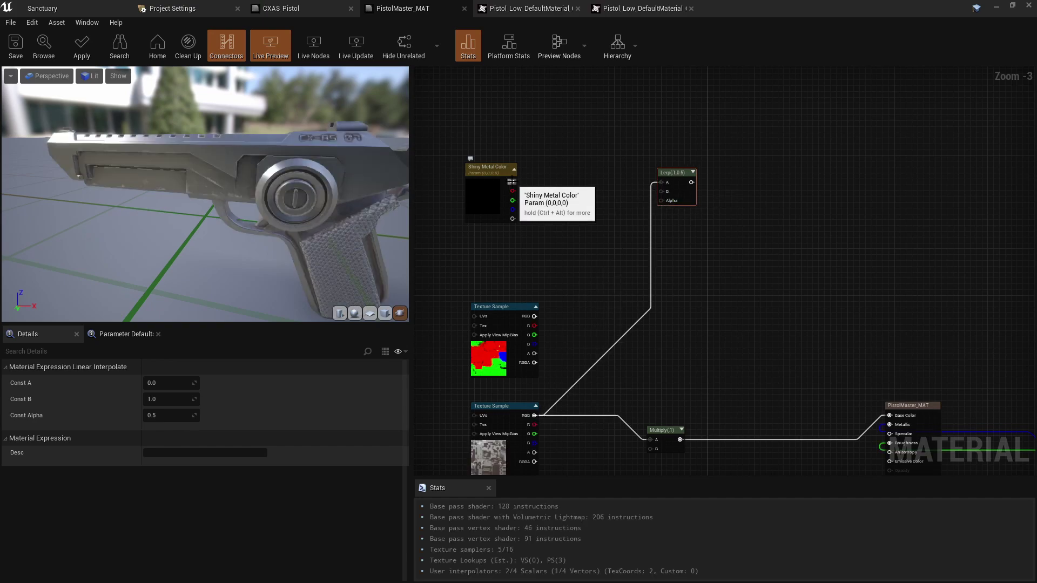
left_click_drag(513, 182, 660, 192)
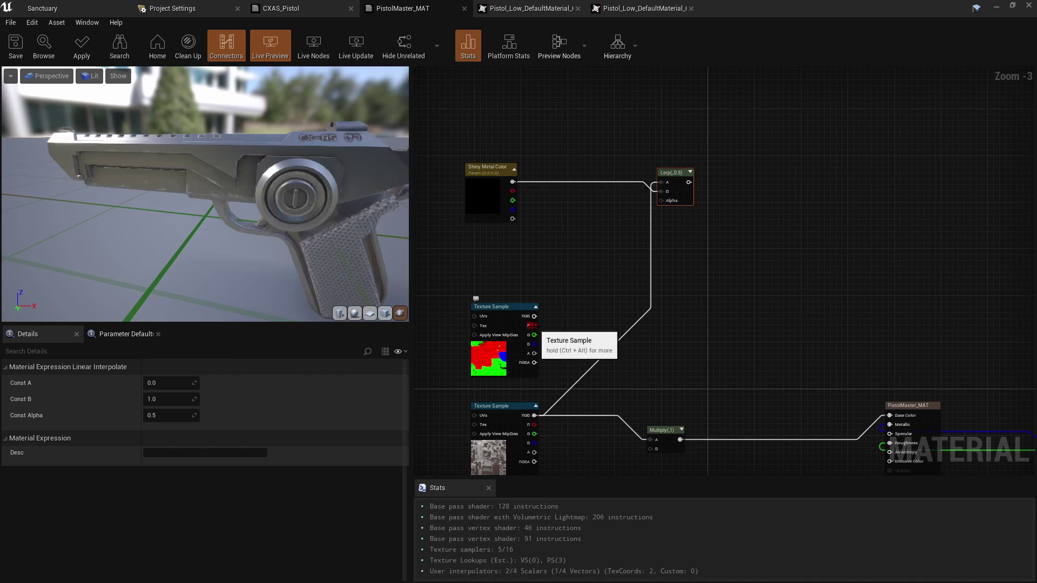
left_click_drag(534, 335, 662, 201)
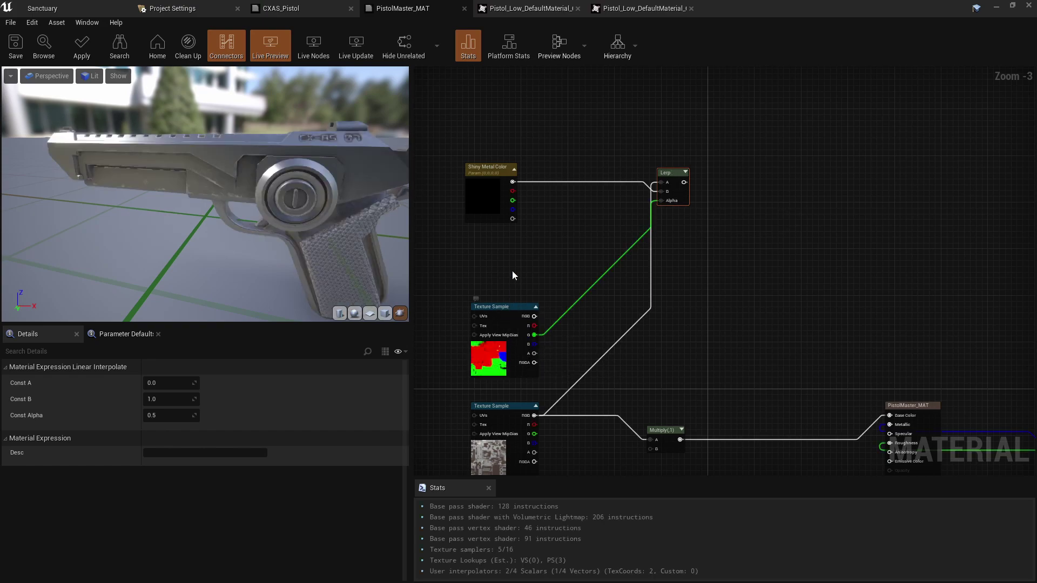
right_click_drag(559, 278, 517, 220)
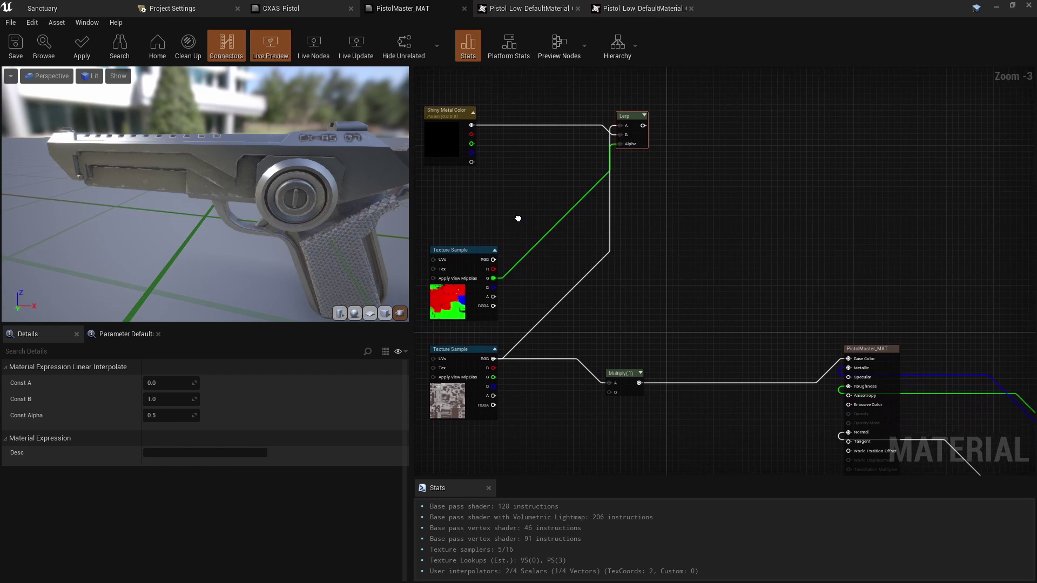
Move the Multiply node nearer the output node and connect the Lerp output to its B input
left_click_drag(621, 383, 642, 382)
left_click_drag(642, 126, 741, 376)
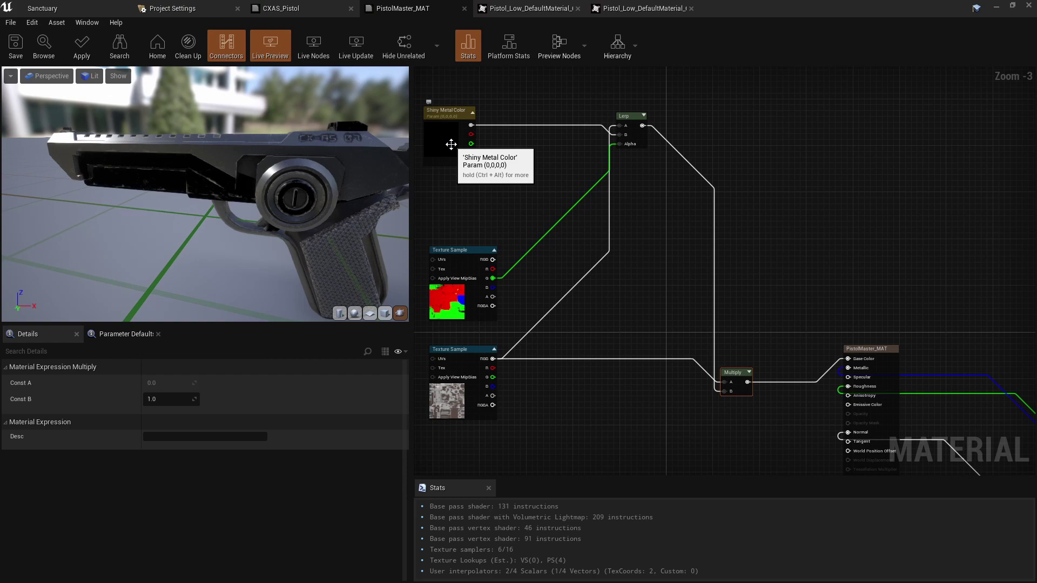
left_click_drag(234, 159, 254, 137)
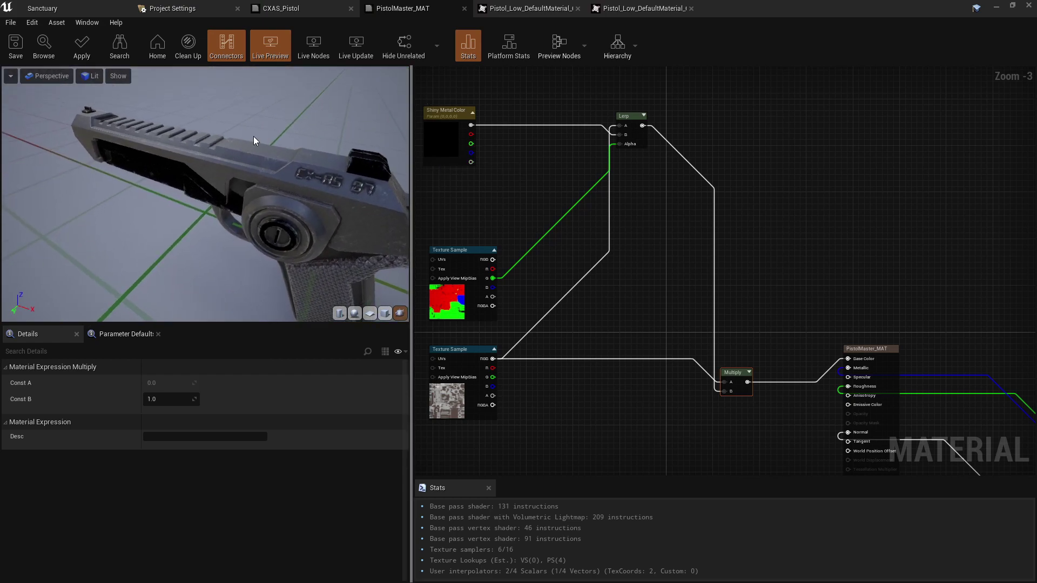
Set the alpha of Shiny Metal Color's default value to 1
left_click(435, 143)
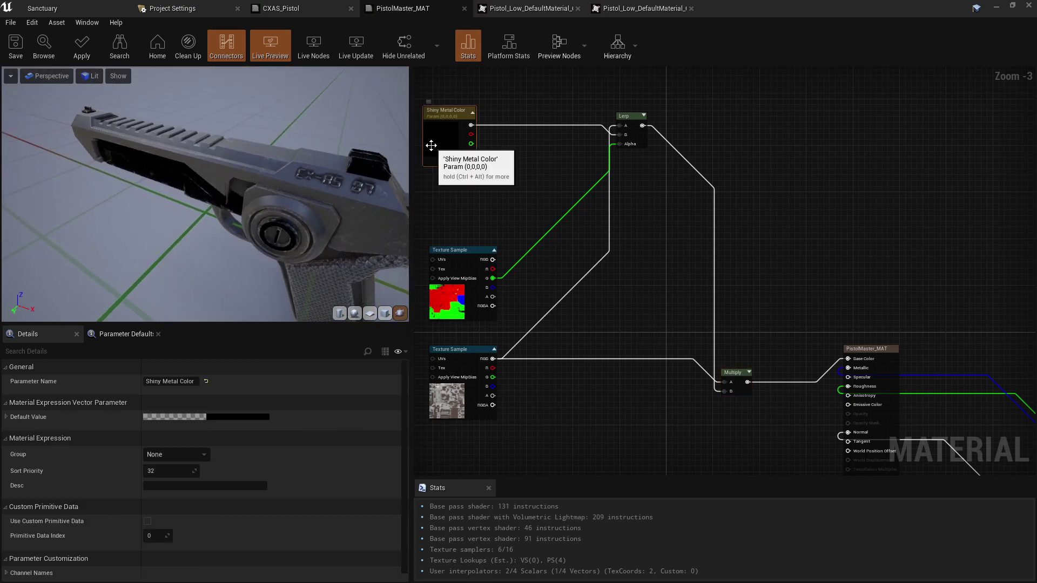
left_click(208, 417)
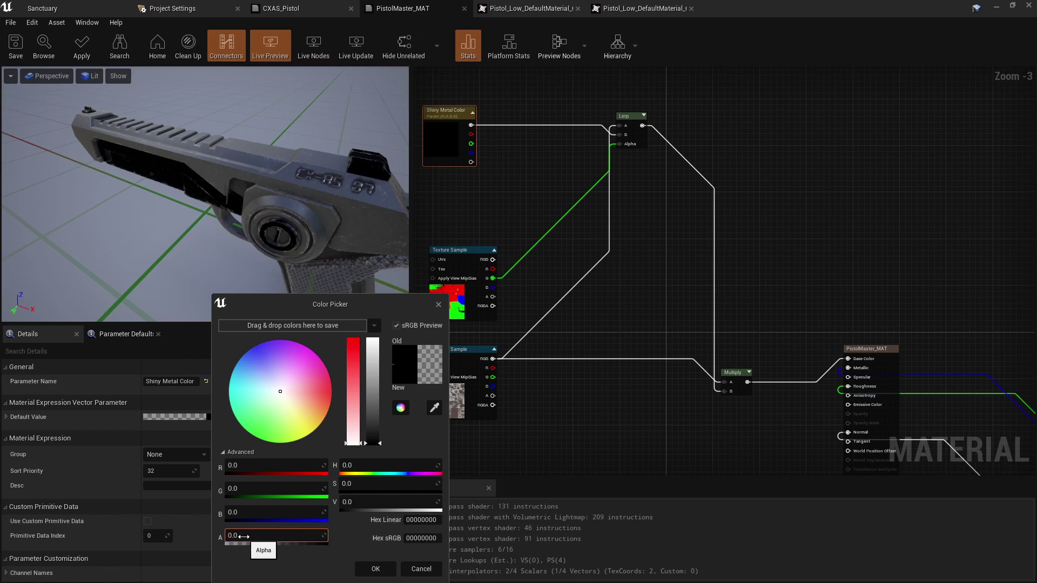
left_click_drag(243, 537, 306, 579)
left_click(375, 570)
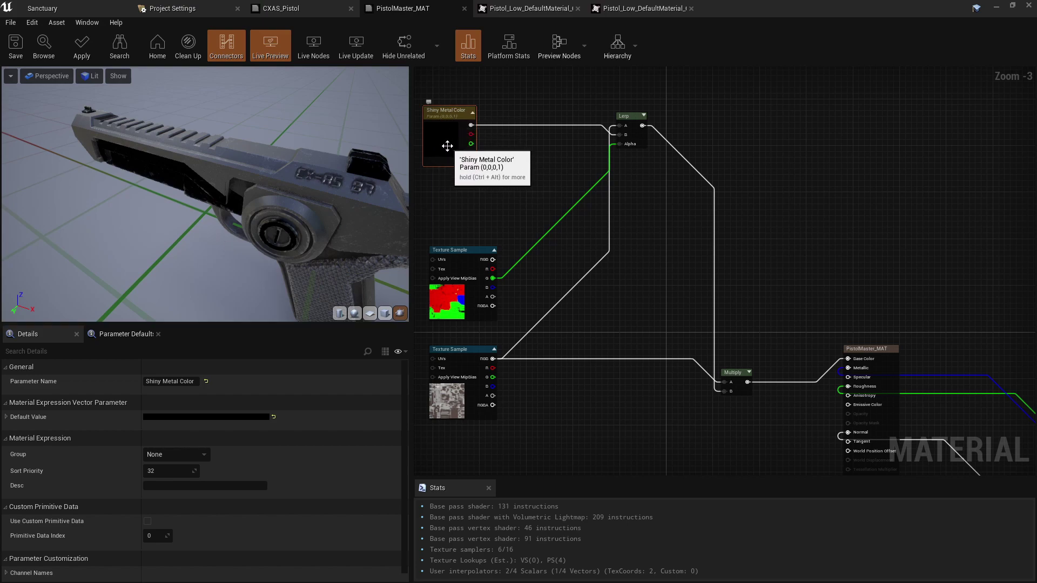
Replace the Shiny Metal Color parameter with a Constant3Vector node connected to the Lerp's B input
key("Delete")
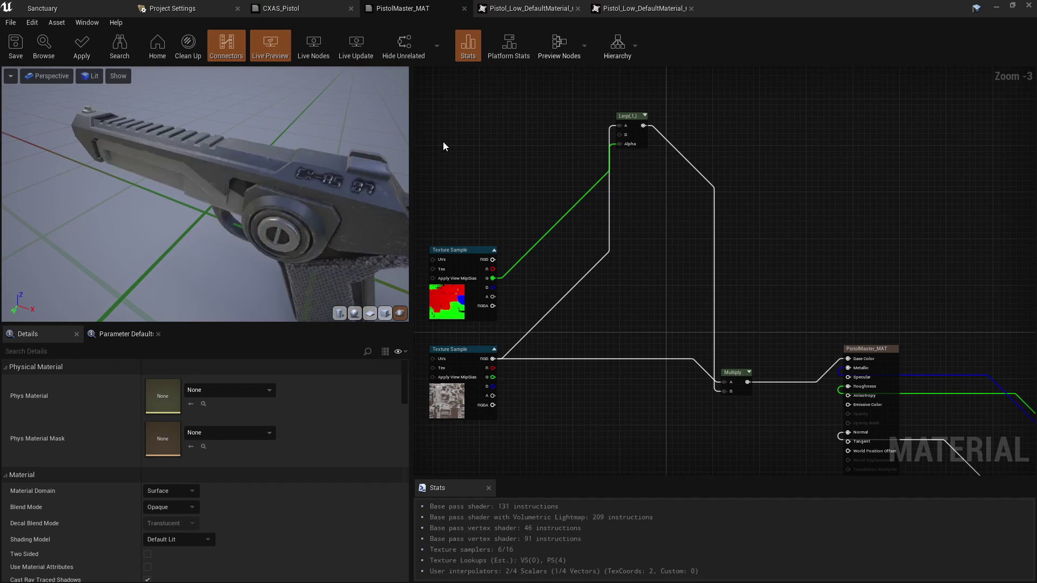
left_click(450, 120)
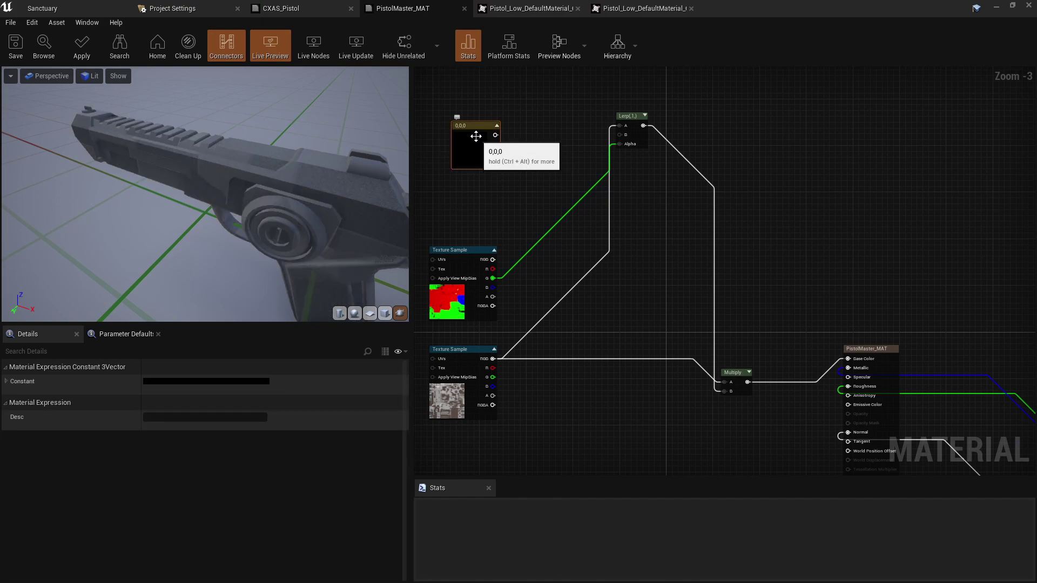
left_click_drag(470, 130, 561, 141)
left_click_drag(623, 137, 623, 138)
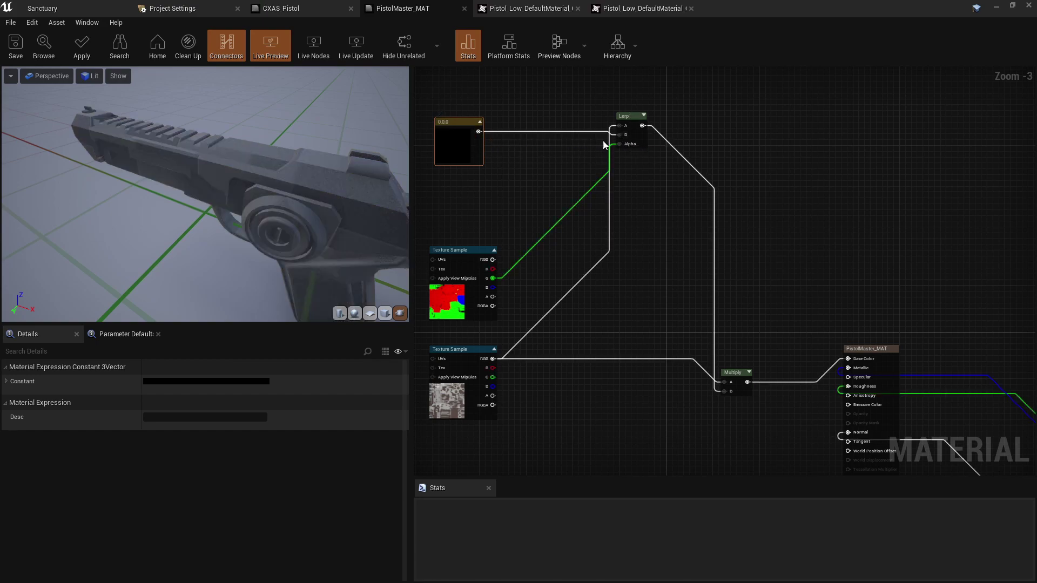
Convert the Constant3Vector to a parameter named Shiny Metal Color and line it up with the Lerp node
right_click(462, 121)
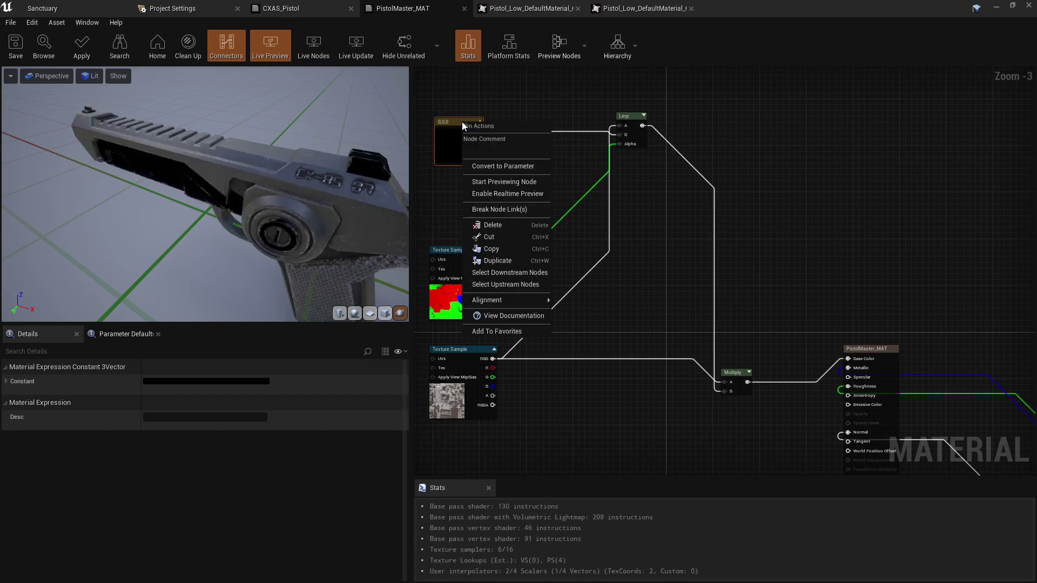
left_click(486, 166)
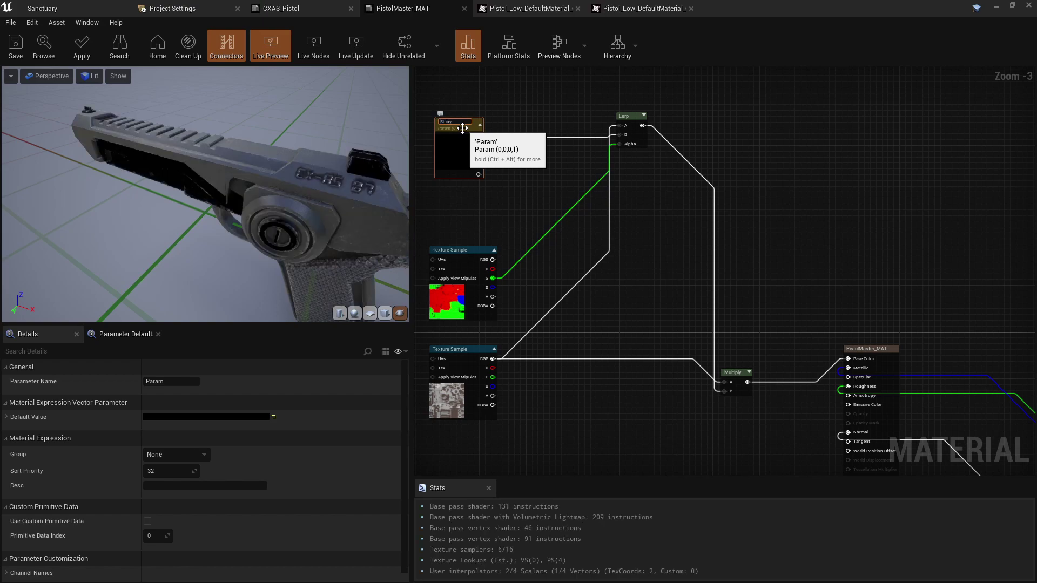
type("Shiny Metal Color")
key("Return")
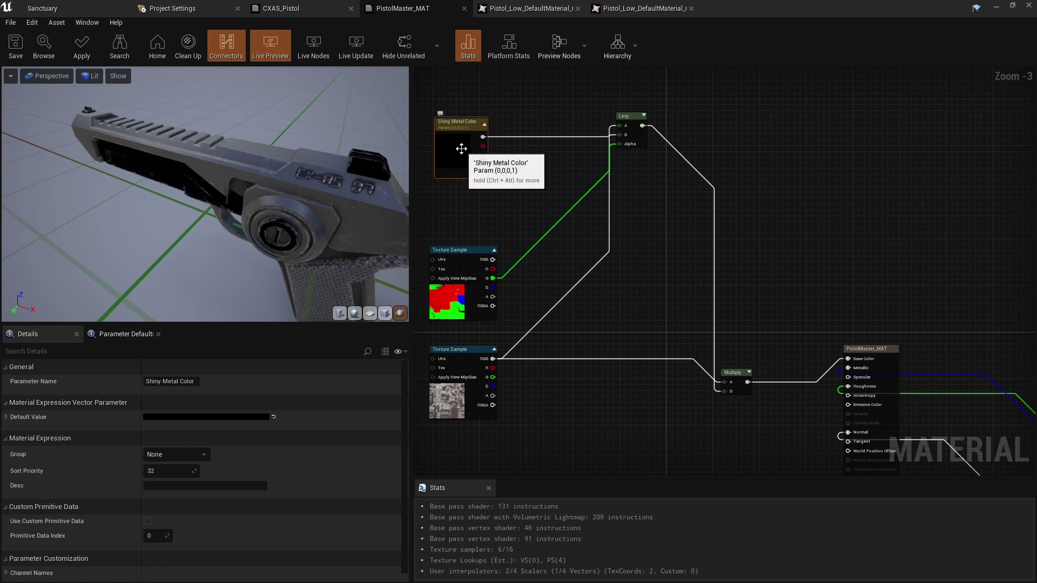
left_click_drag(462, 150, 468, 143)
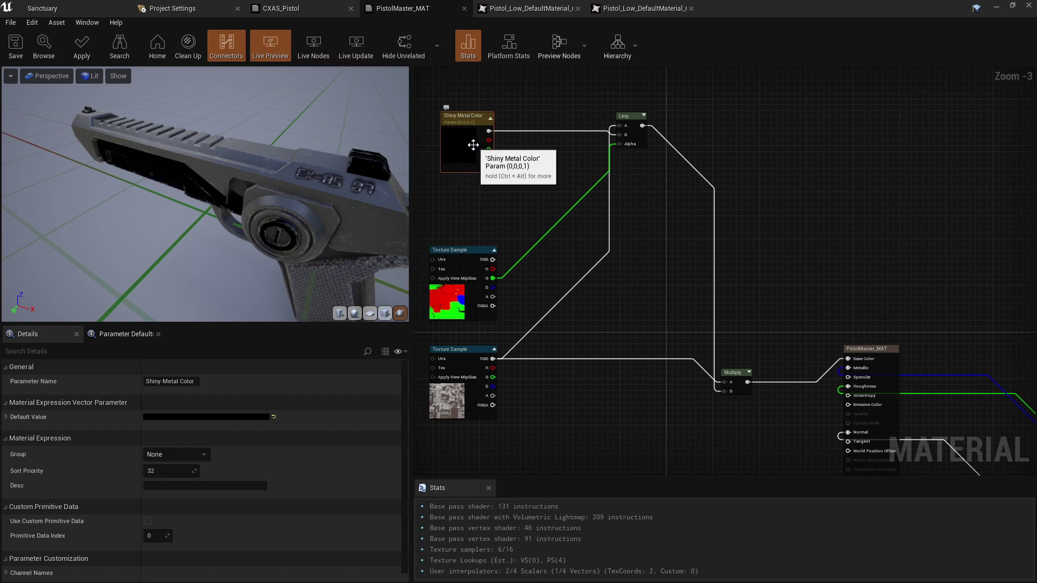
Try to give Shiny Metal Color a saturated blue default by changing only its hue and saturation
left_click(239, 415)
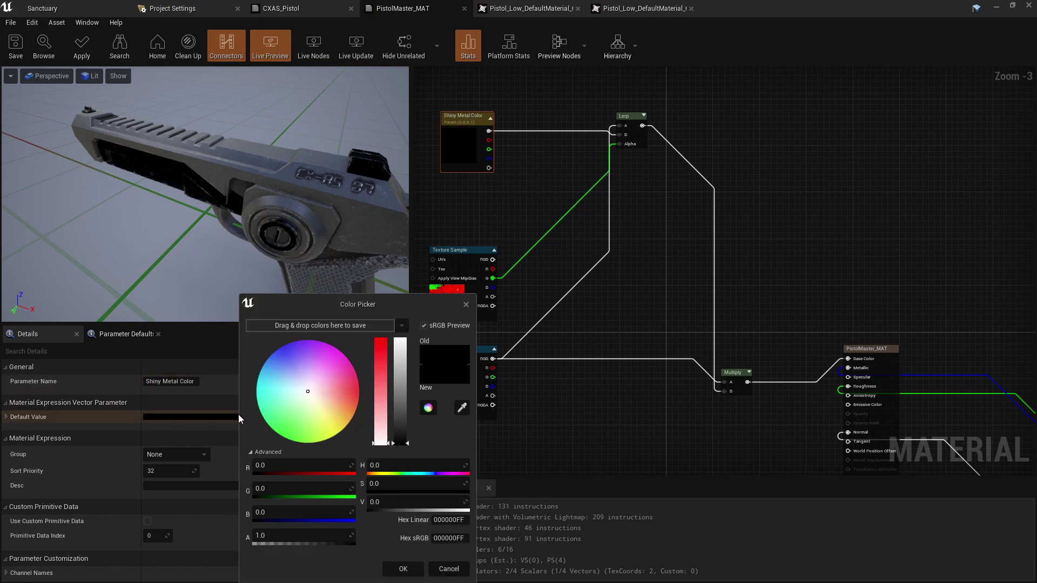
left_click_drag(307, 397, 281, 345)
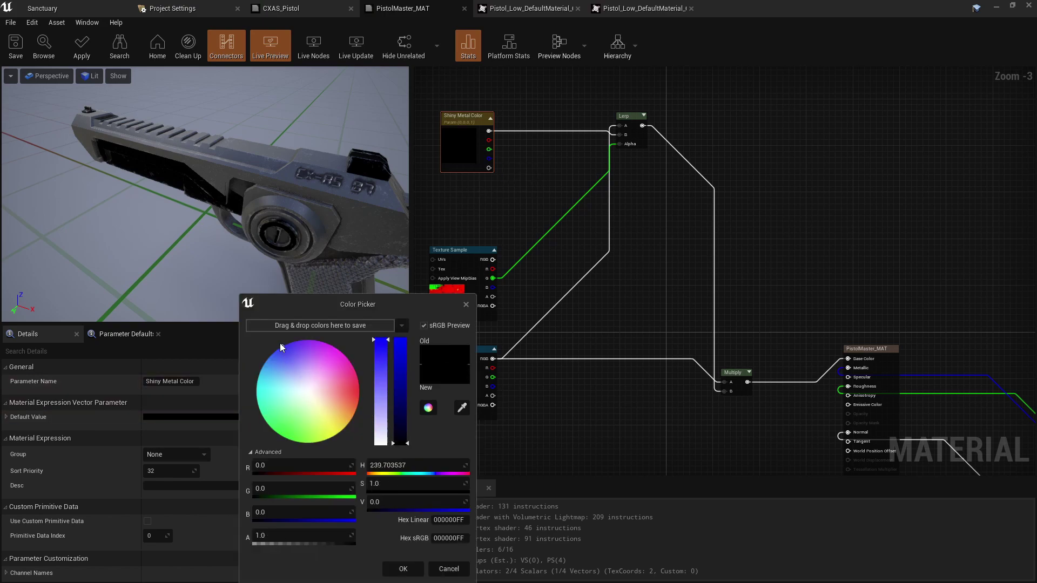
left_click(403, 569)
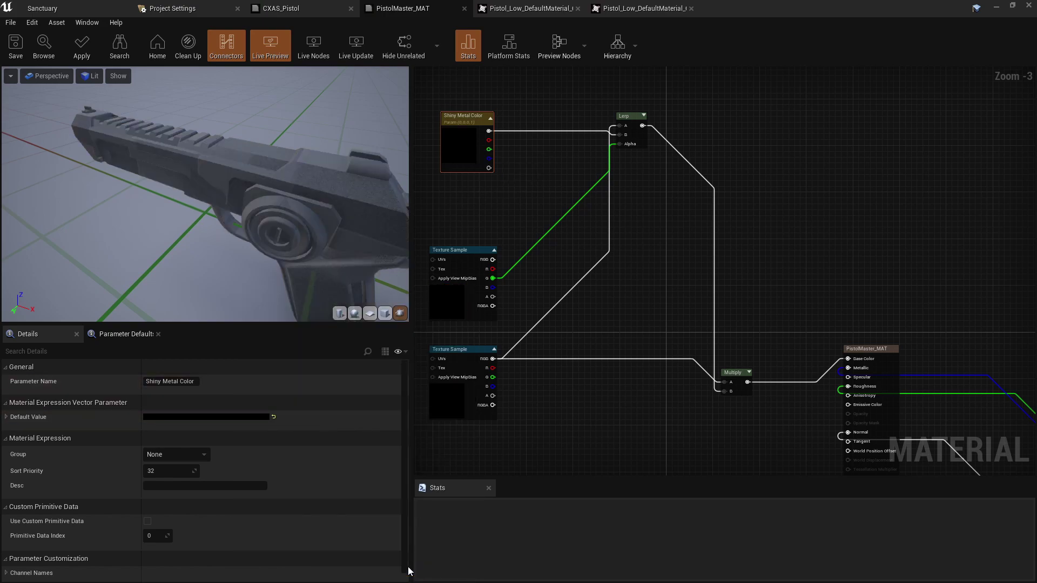
Set Shiny Metal Color's default to bright blue, sRGB hex 006EE6FF, and inspect the tinted parts in the preview
left_click(229, 419)
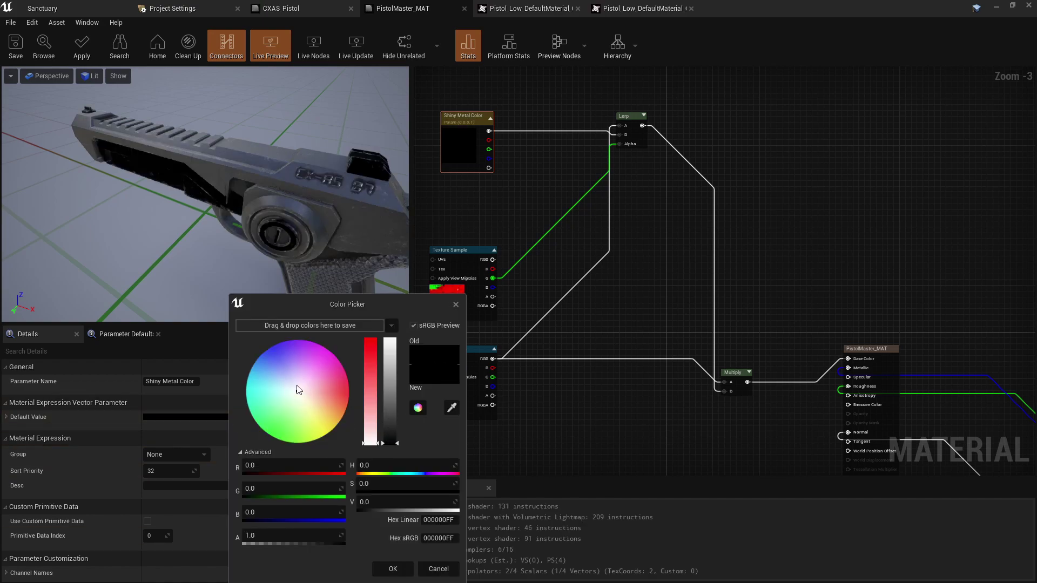
left_click_drag(297, 385, 263, 352)
left_click_drag(389, 405, 393, 362)
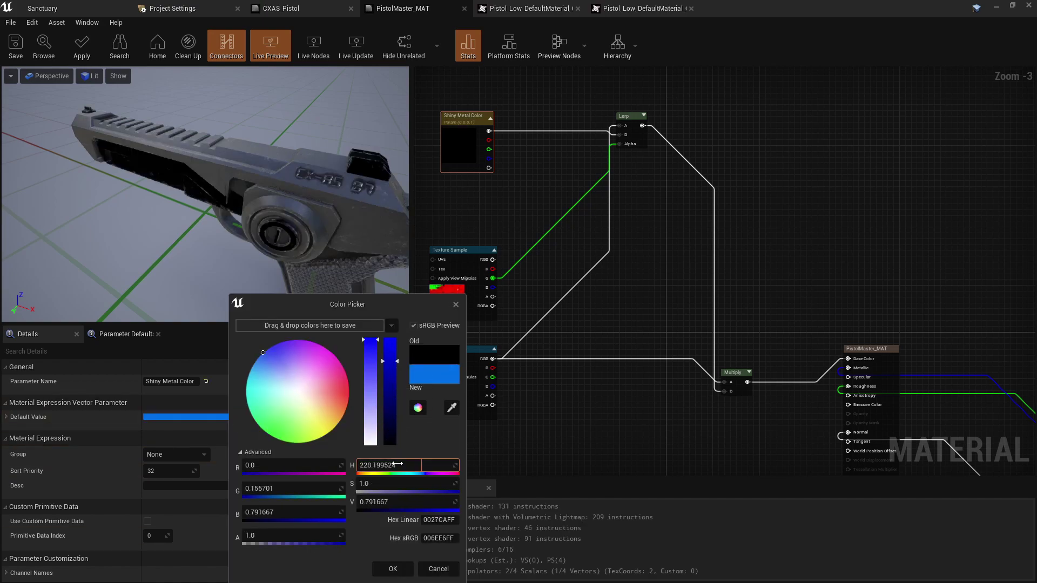
left_click(392, 570)
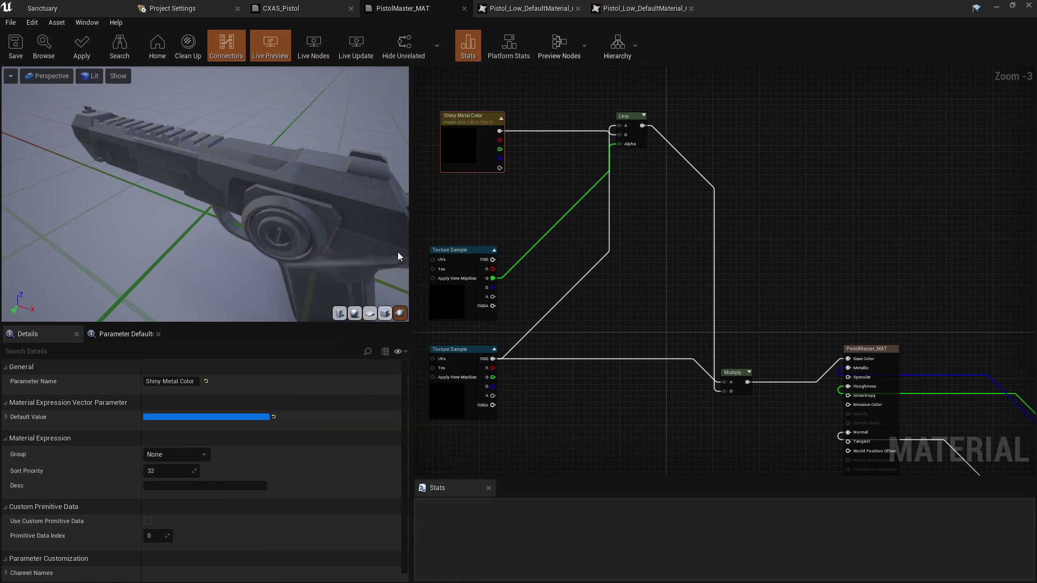
left_click_drag(200, 247, 141, 184)
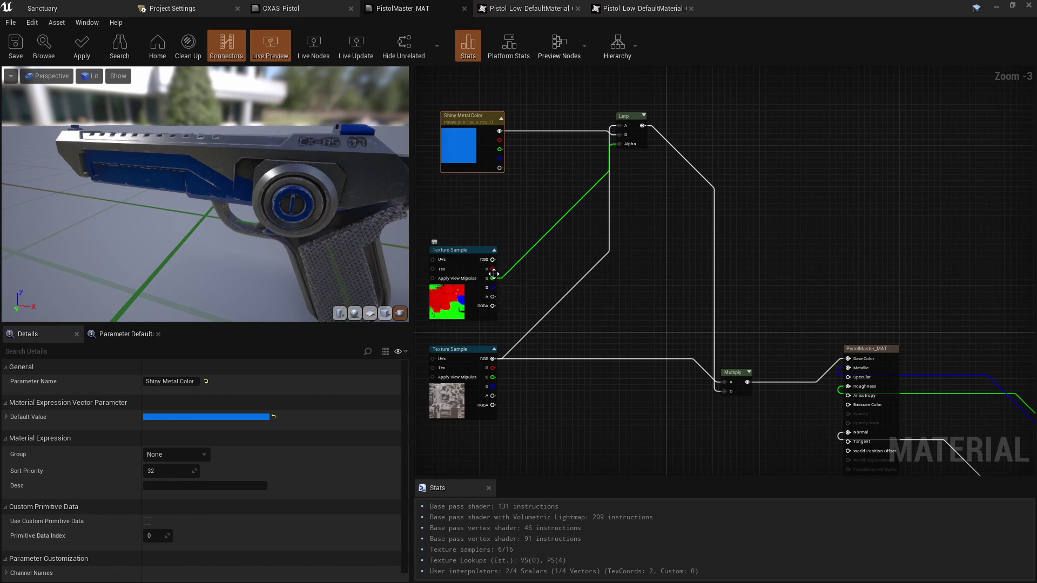
Drive the Lerp's Alpha from the color mask's R channel and move the mask sample up beneath Shiny Metal Color
left_click_drag(493, 269, 621, 145)
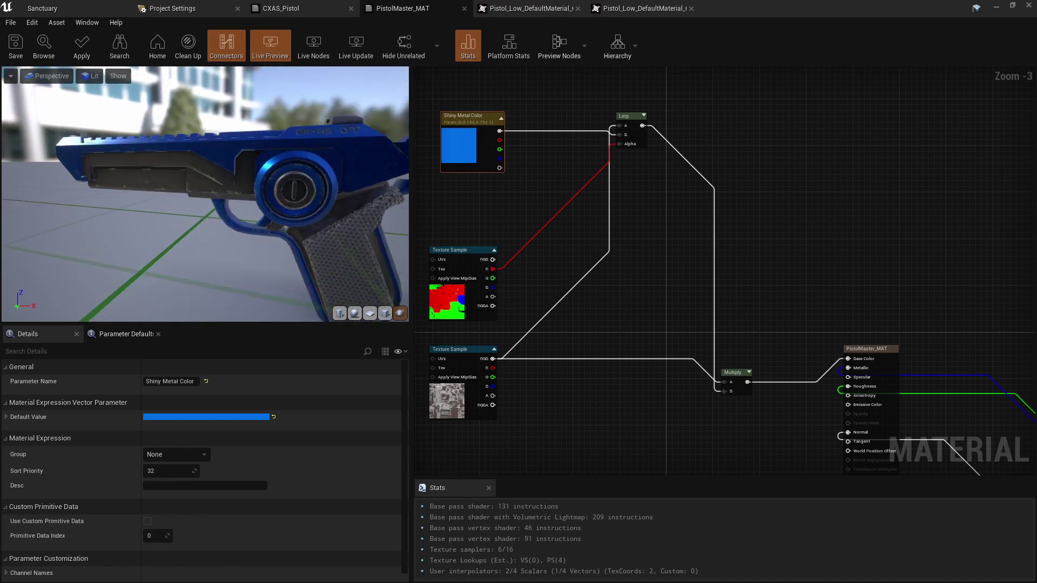
mouse_move(274, 224)
left_mouse_down()
mouse_move(270, 238)
mouse_move(274, 223)
left_mouse_up()
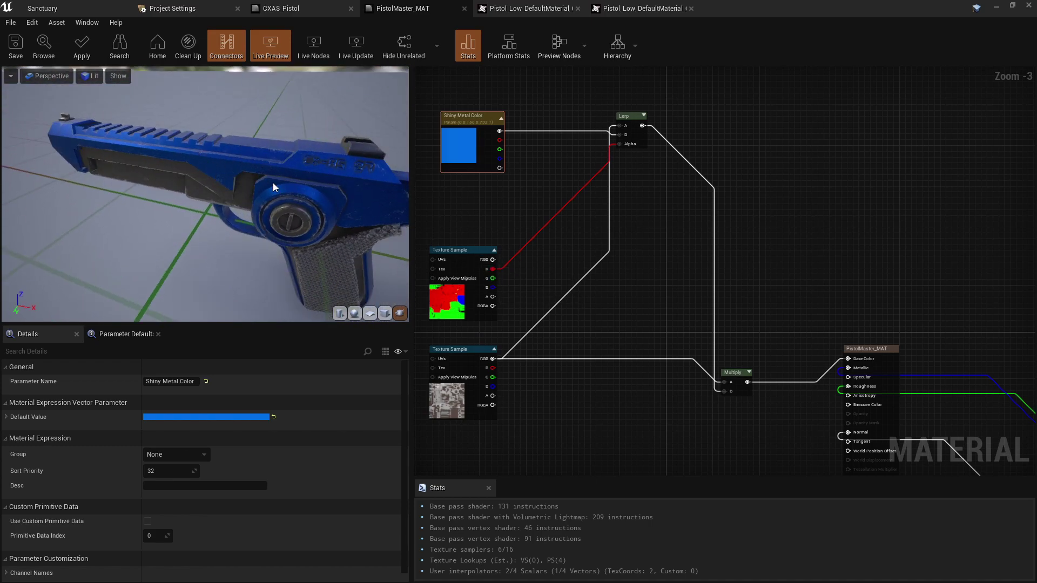
left_click_drag(274, 183, 258, 170)
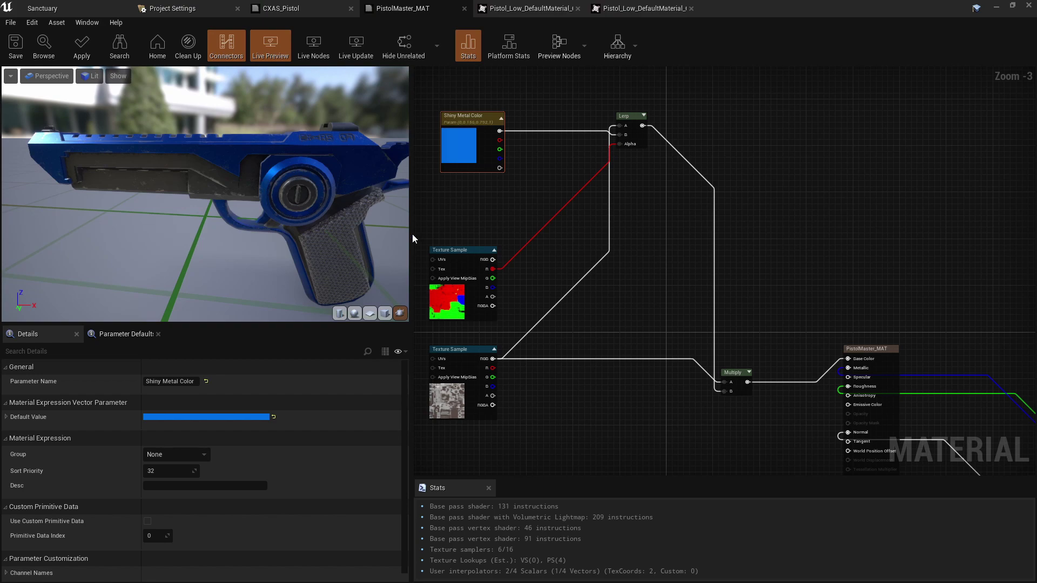
left_click_drag(454, 259, 457, 201)
Duplicate the Shiny Metal Color and Lerp nodes and place the copies beyond the original Lerp
right_click_drag(563, 171, 558, 194)
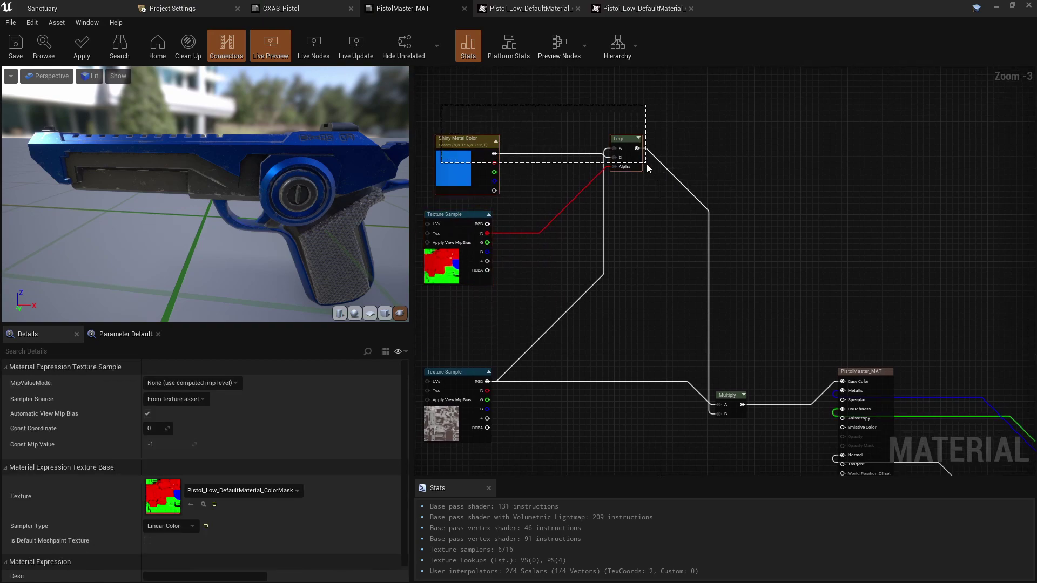
left_click_drag(647, 164, 844, 163)
key("ctrl+c")
key("ctrl+v")
right_click_drag(812, 158, 773, 138)
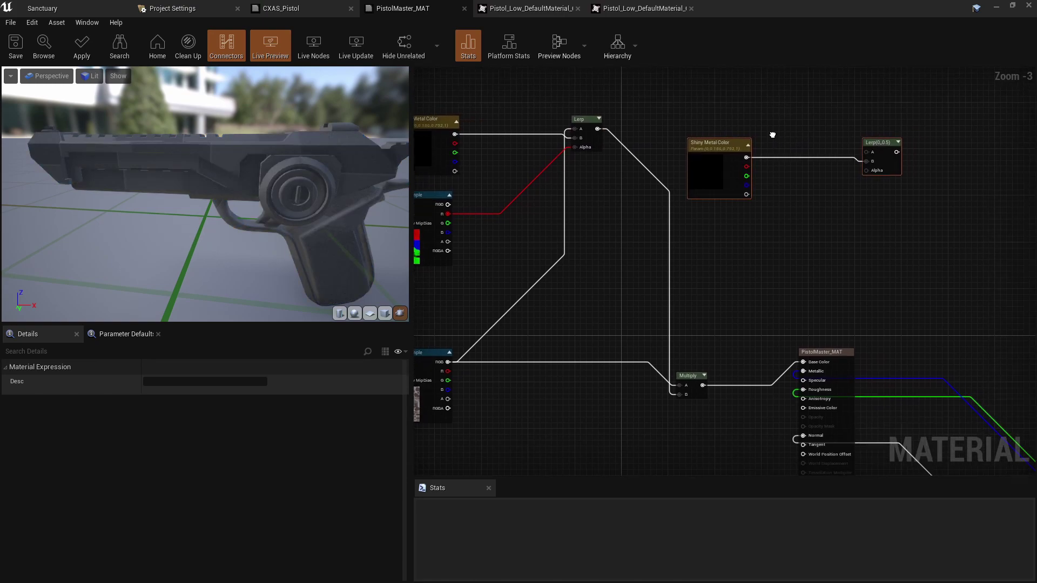
left_click_drag(718, 151, 719, 140)
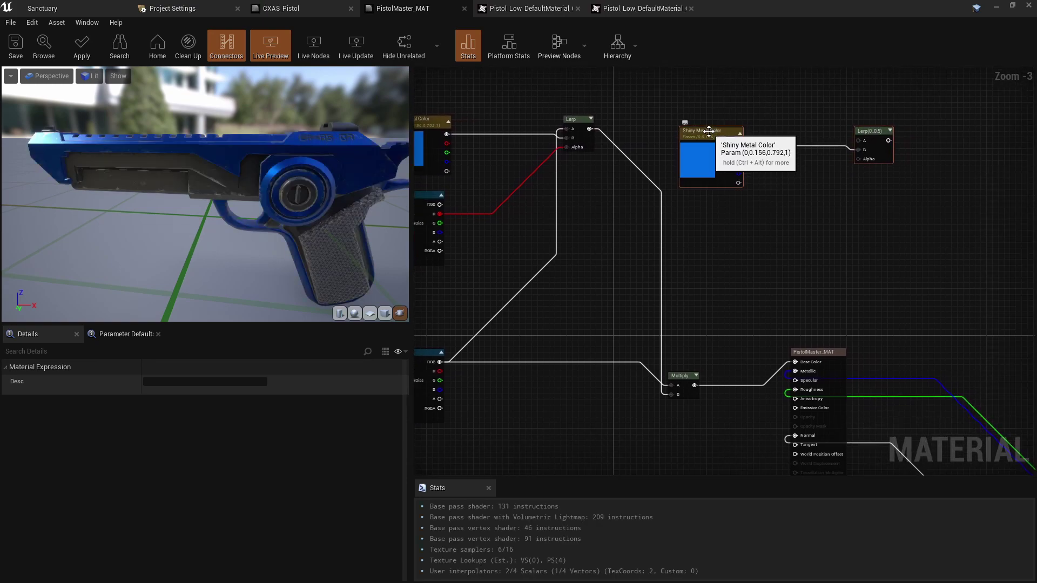
Rename the duplicated color parameter as Dark Metal Color
left_click(719, 140)
double_click(155, 382)
type("Dar")
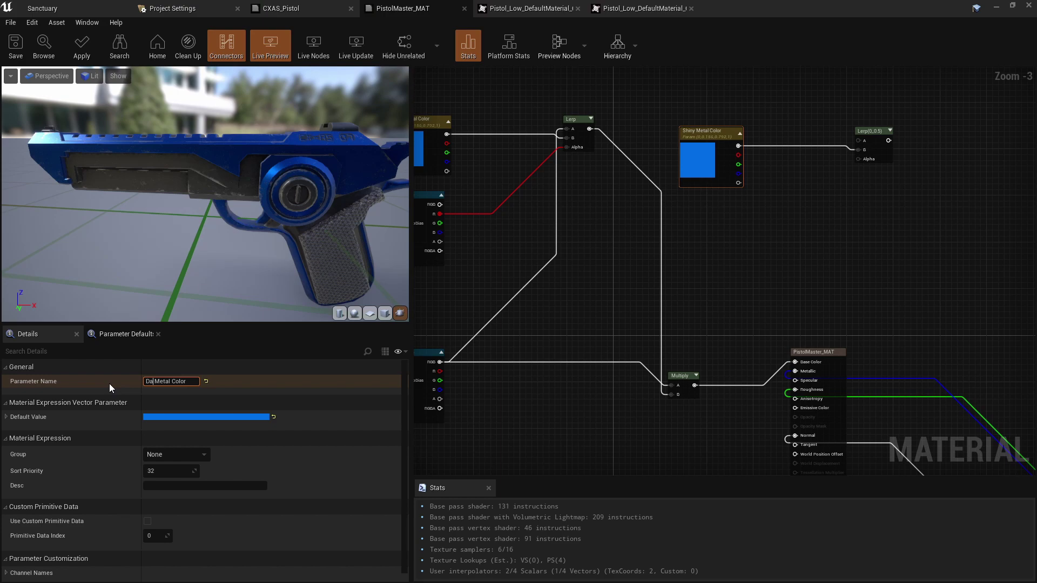
type("k")
key("Return")
left_click(773, 245)
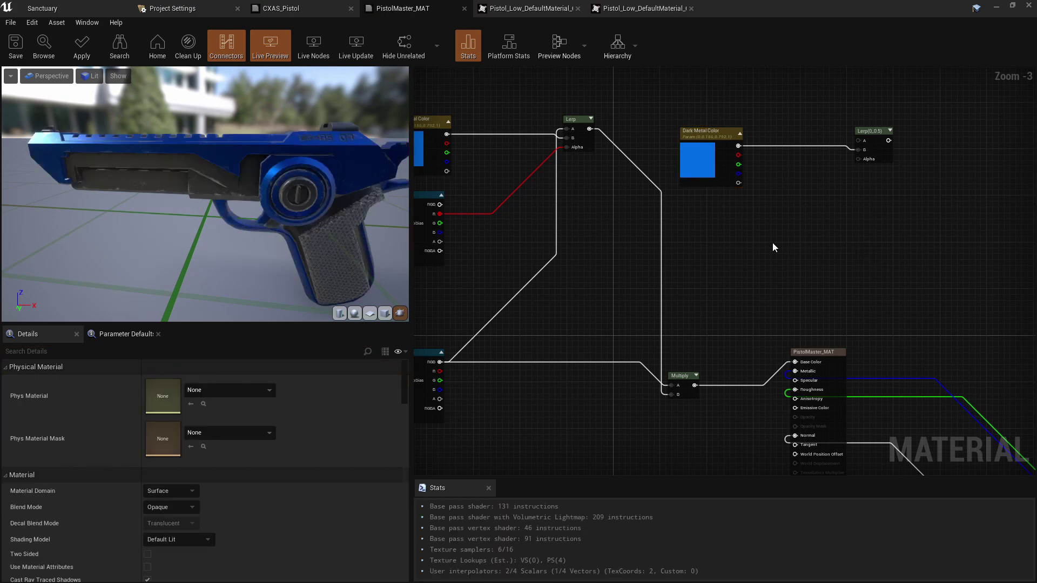
Connect the first Lerp's output to the second Lerp's A input and move Dark Metal Color below that wire
right_click_drag(744, 246, 840, 261)
left_click_drag(685, 145, 957, 157)
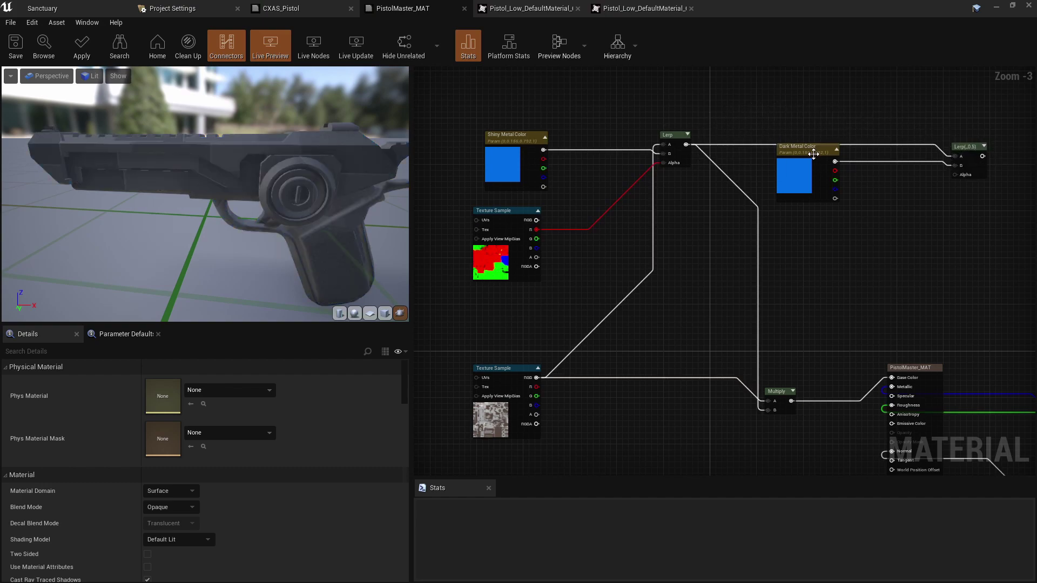
left_click_drag(809, 152, 815, 169)
Disconnect the first Lerp from the Multiply node's B input
left_click(770, 414)
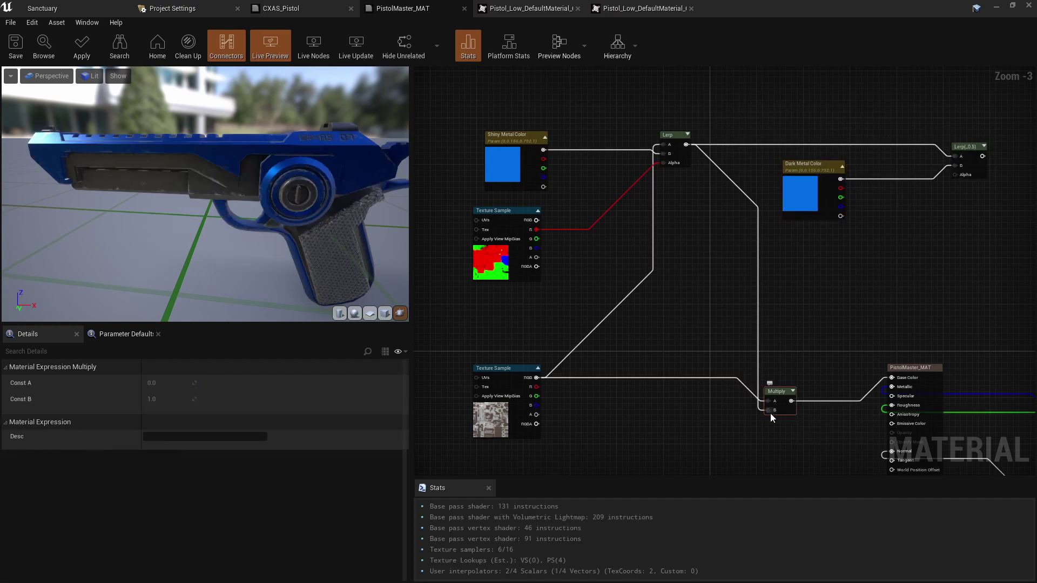
left_click(767, 410, "alt")
right_click_drag(799, 303, 819, 298)
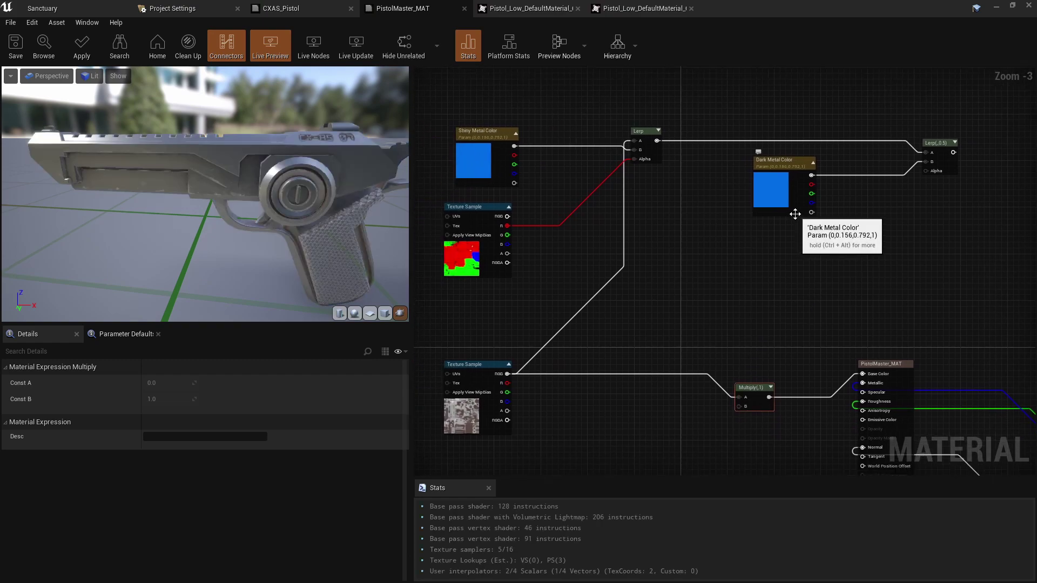
Nudge Dark Metal Color toward the second Lerp and connect the color mask's G channel to that Lerp's Alpha
left_click_drag(792, 216, 798, 215)
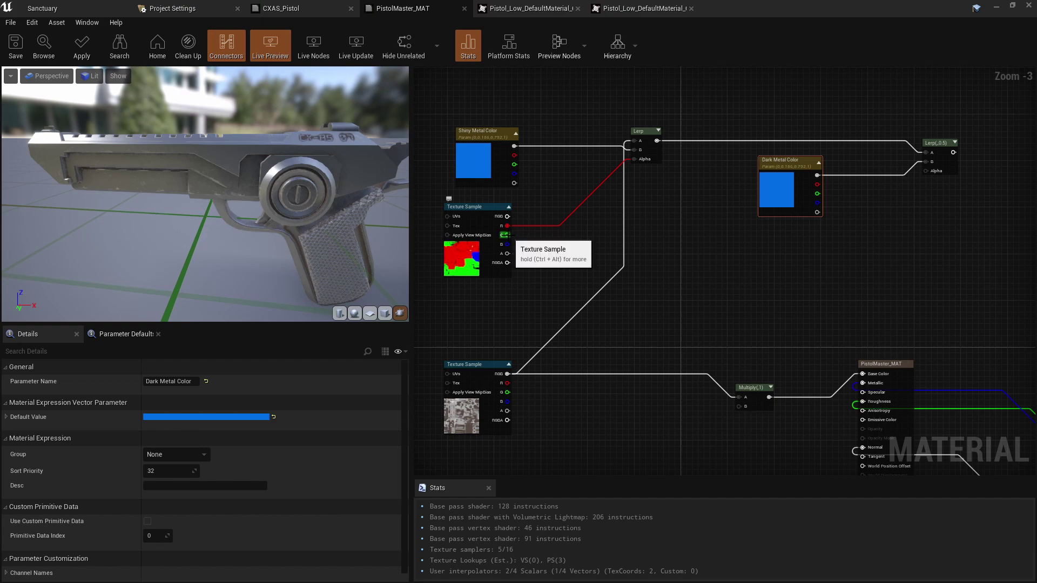
left_click_drag(506, 235, 760, 173)
right_click_drag(720, 222, 851, 217)
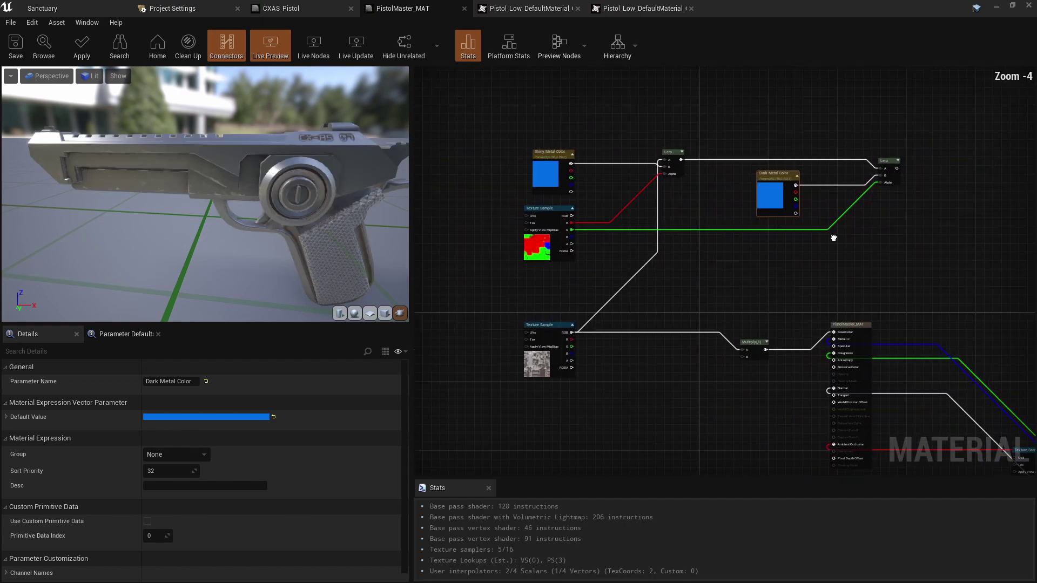
right_click_drag(834, 238, 787, 234)
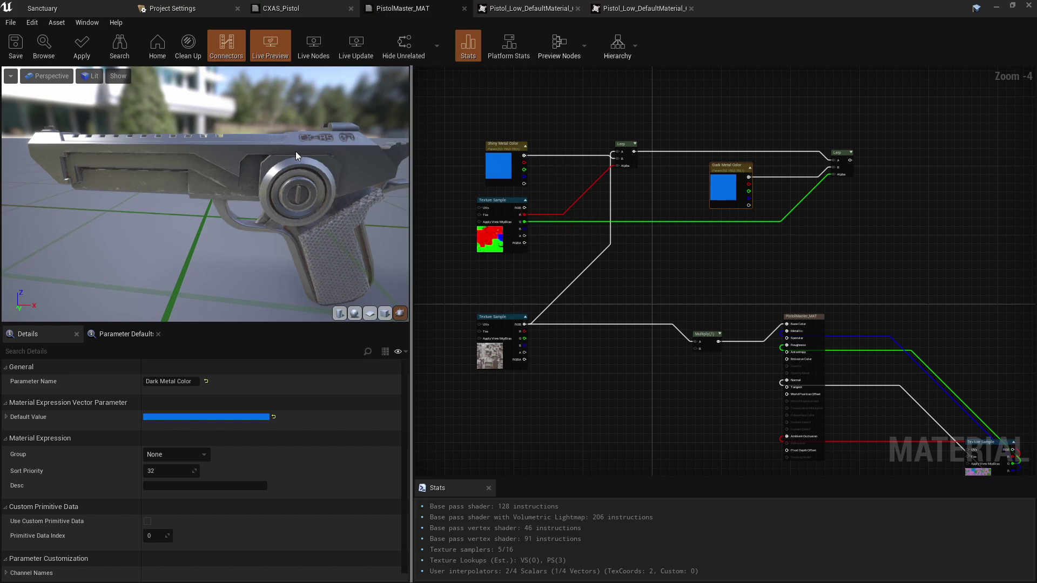
Duplicate Dark Metal Color together with the second Lerp and place the copies farther along the chain, past the second Lerp
scroll(535, 220, "up", 3)
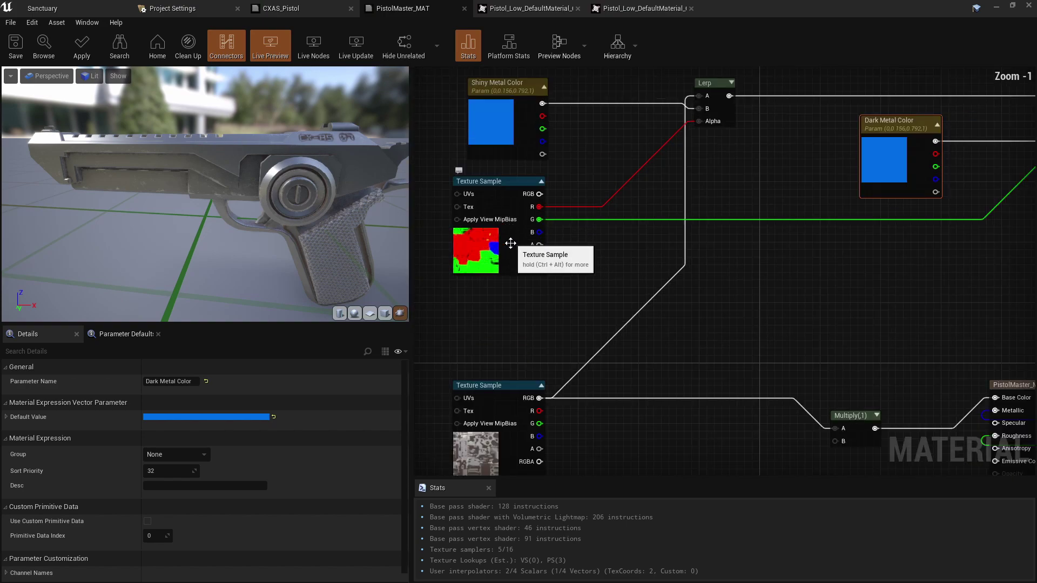
scroll(559, 233, "down", 1)
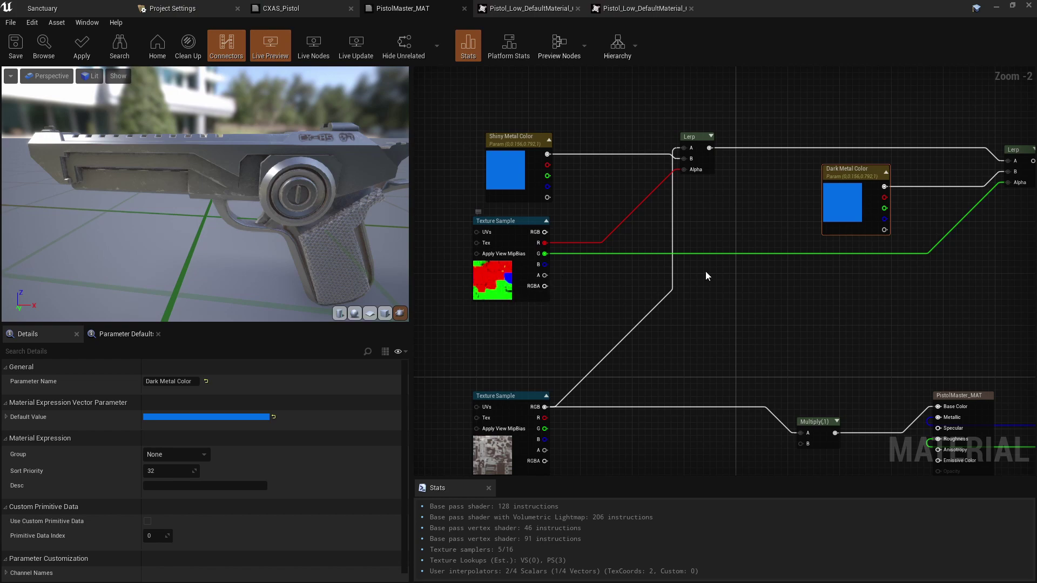
right_click_drag(705, 271, 709, 243)
scroll(709, 255, "down", 2)
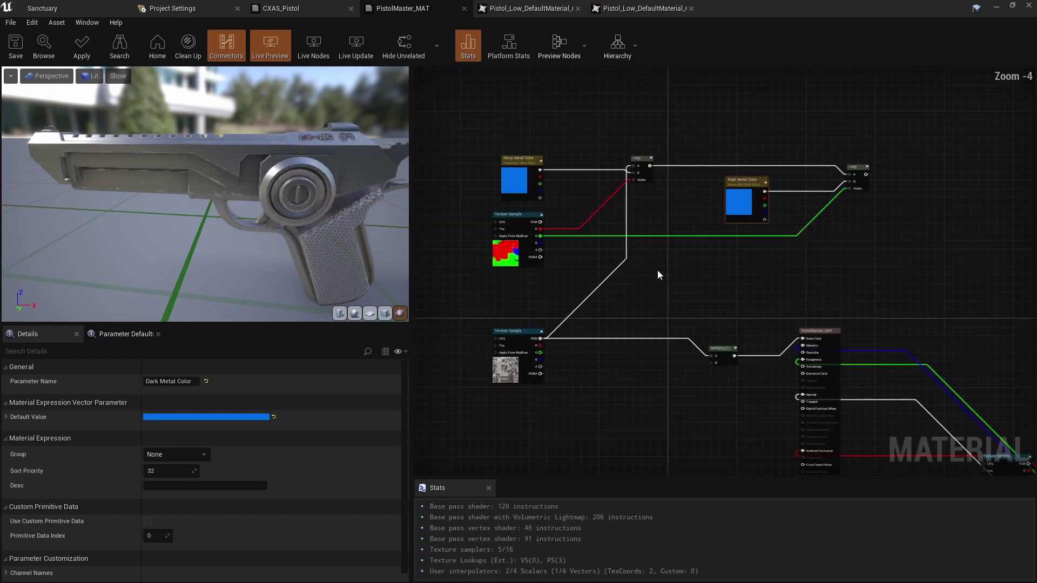
right_click_drag(657, 270, 636, 268)
left_click_drag(885, 215, 886, 215)
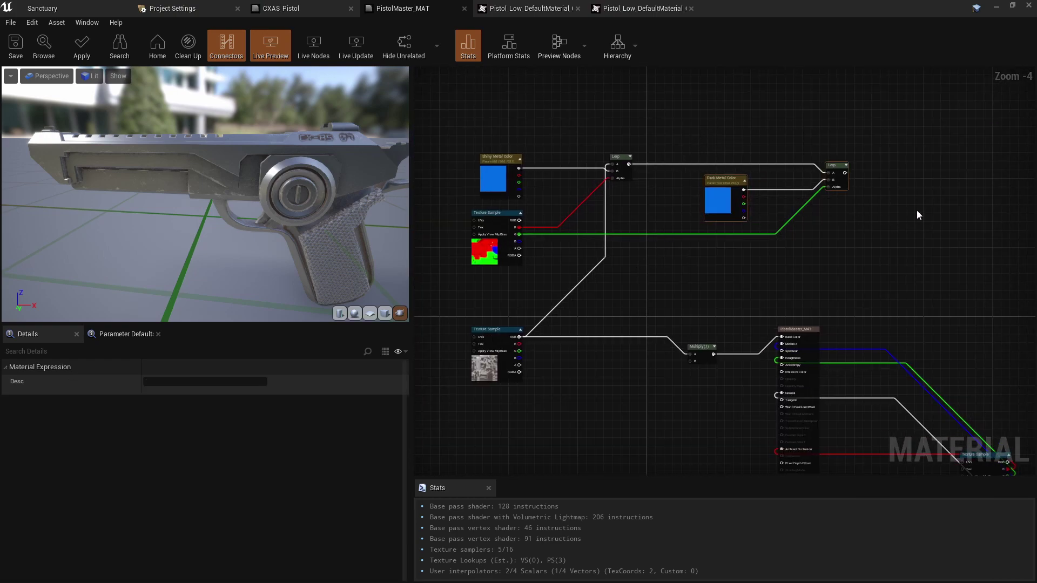
right_click_drag(952, 197, 769, 193)
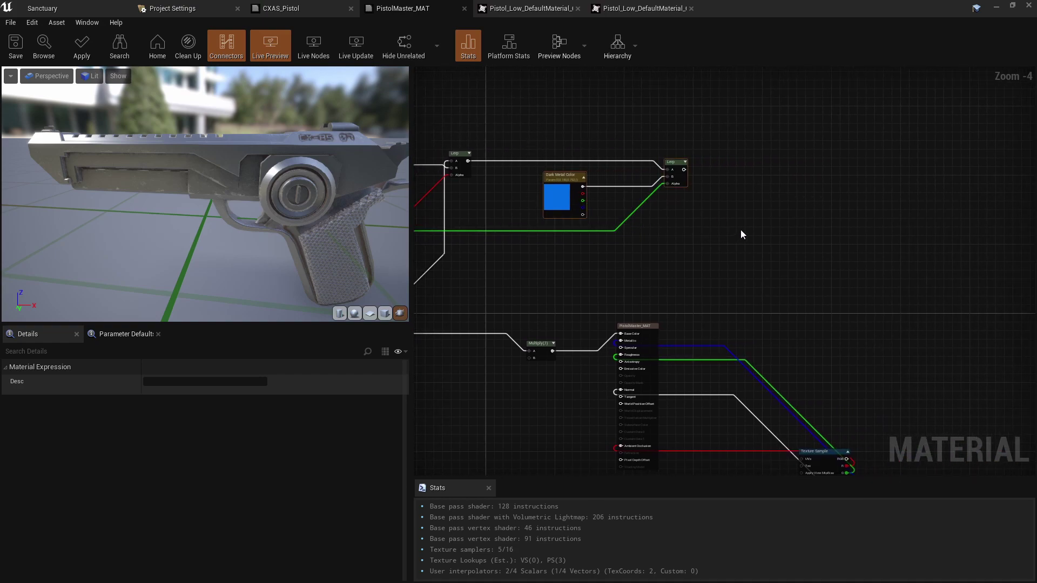
key("ctrl+v")
left_click_drag(730, 193, 764, 189)
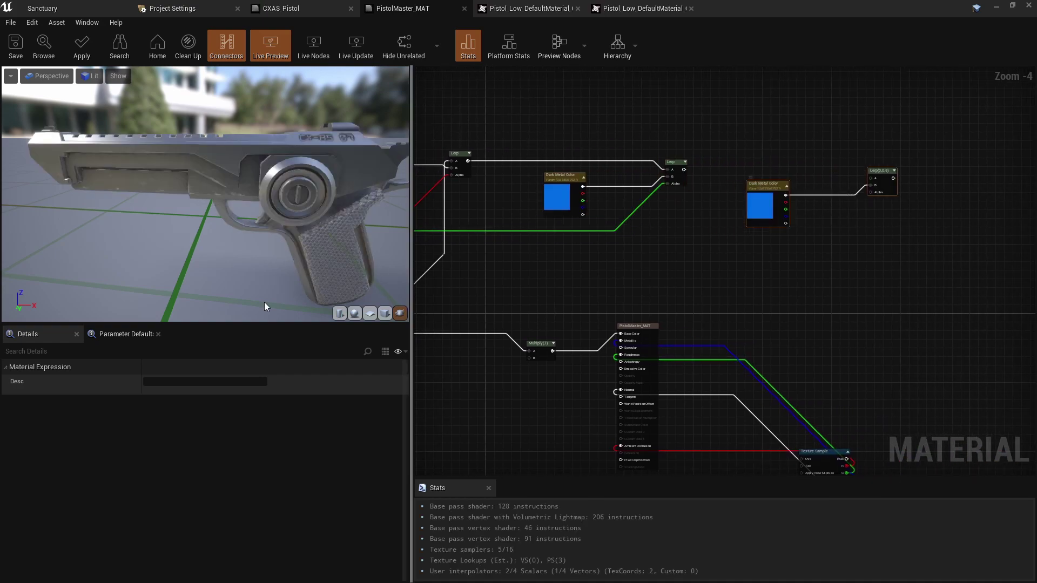
Rename the newly duplicated color parameter as Grip Color
left_click(775, 185)
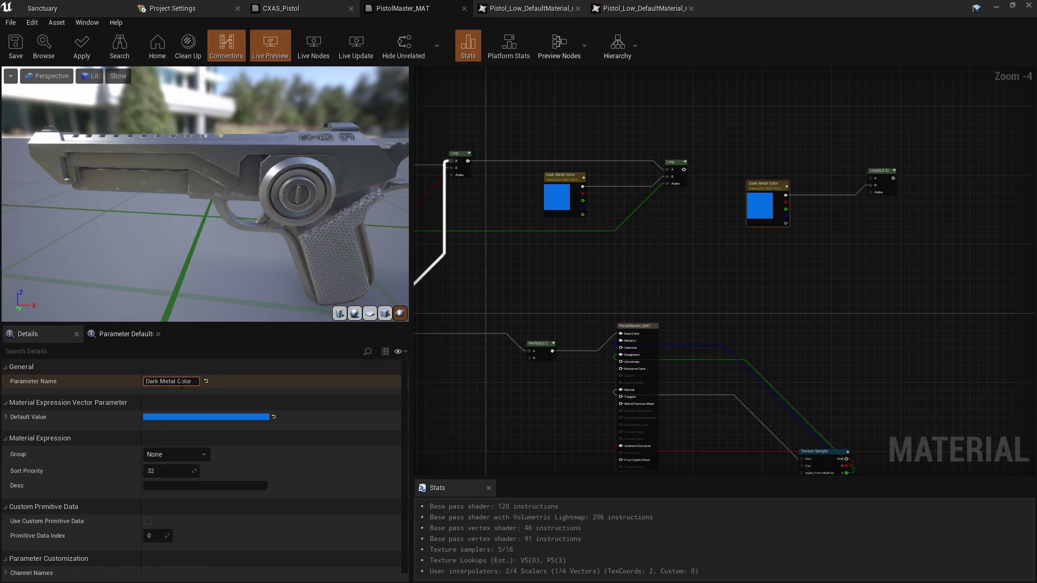
left_click_drag(178, 381, 75, 381)
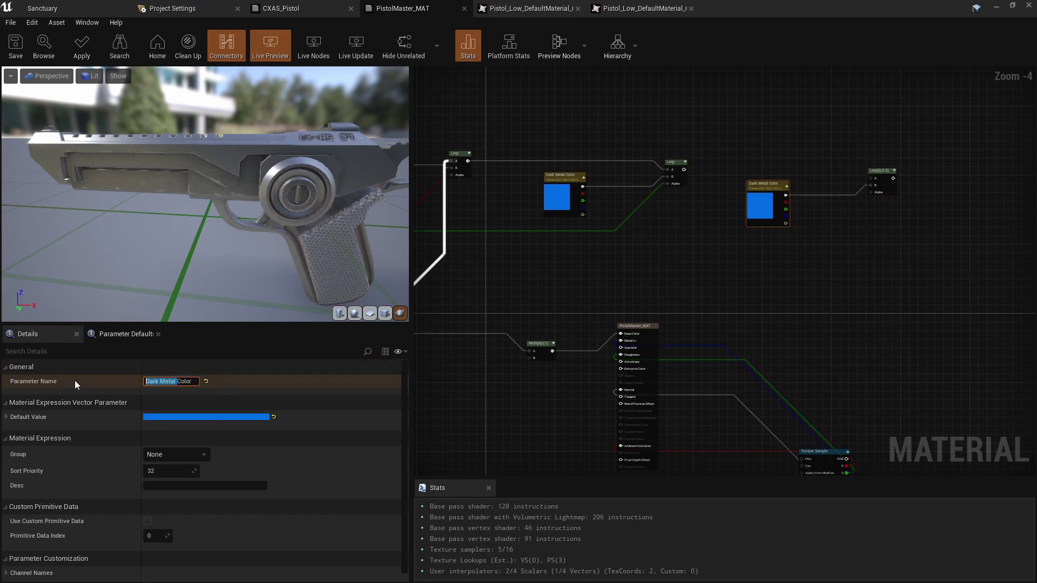
type("Grip")
key("Return")
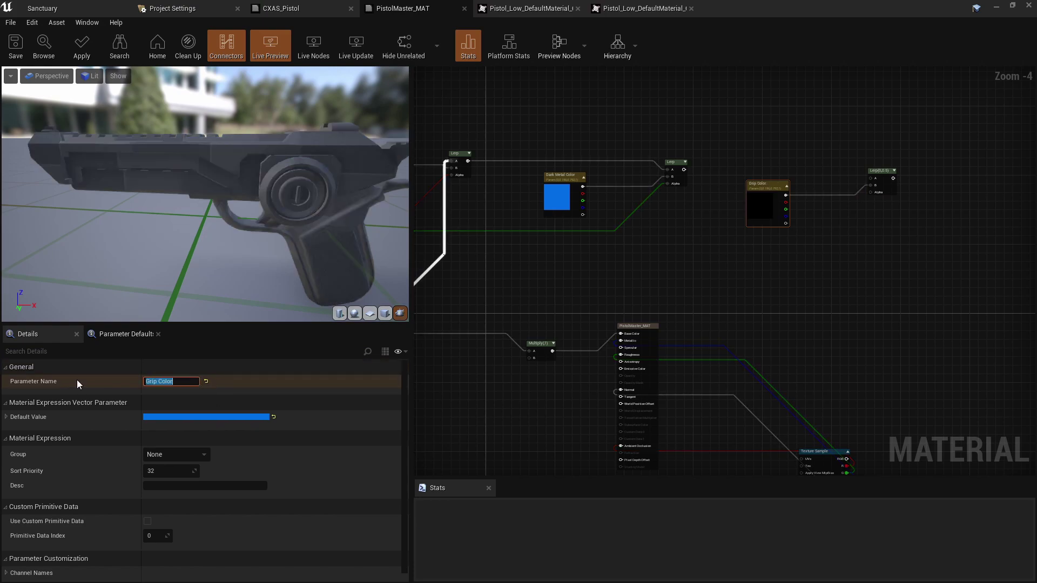
Connect the second Lerp's output to the third Lerp's A input and the color mask's B channel to the third Lerp's Alpha
right_click_drag(637, 248, 658, 249)
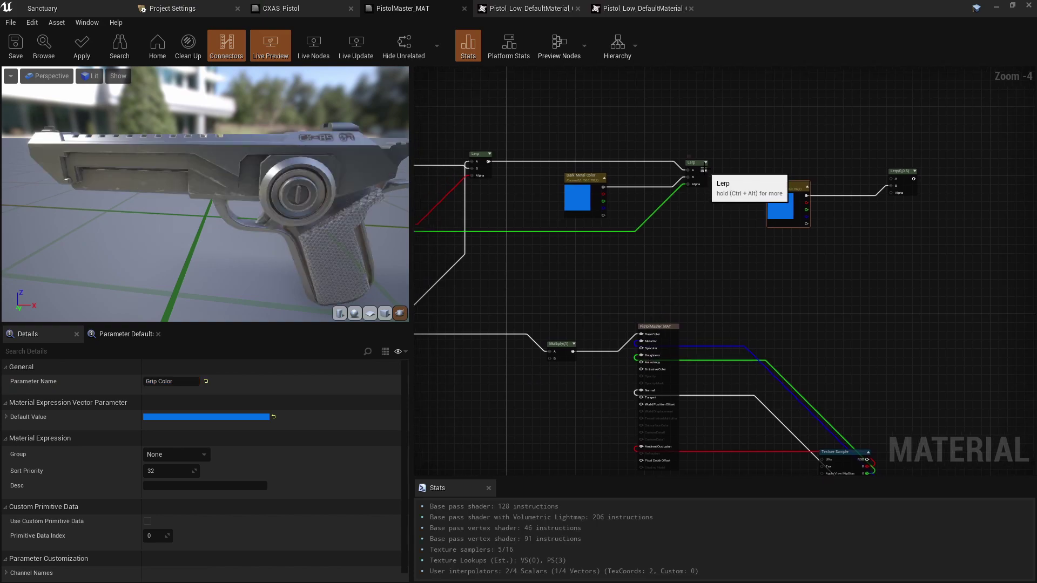
left_click_drag(705, 170, 894, 179)
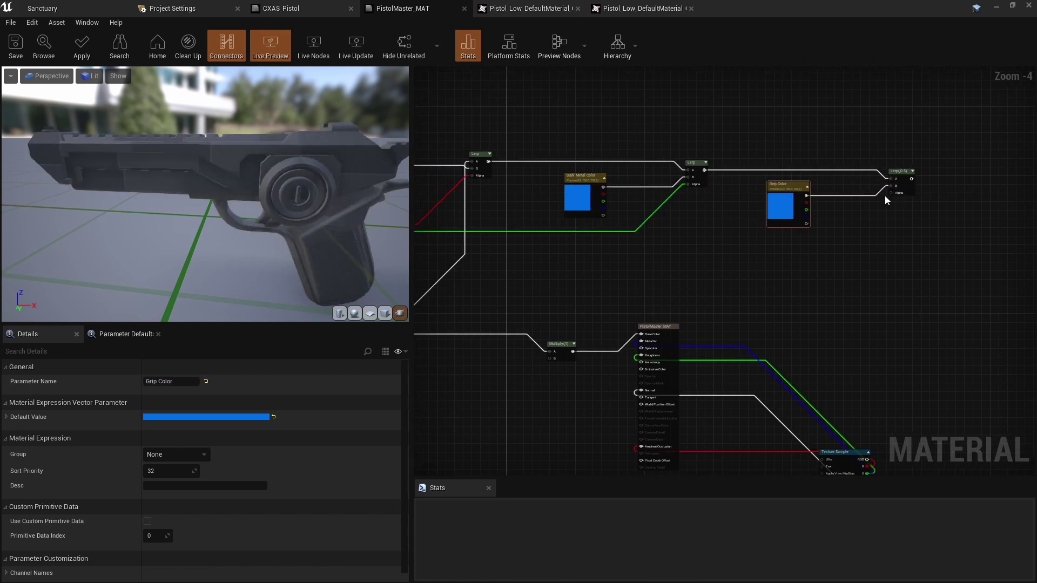
right_click_drag(558, 274, 700, 239)
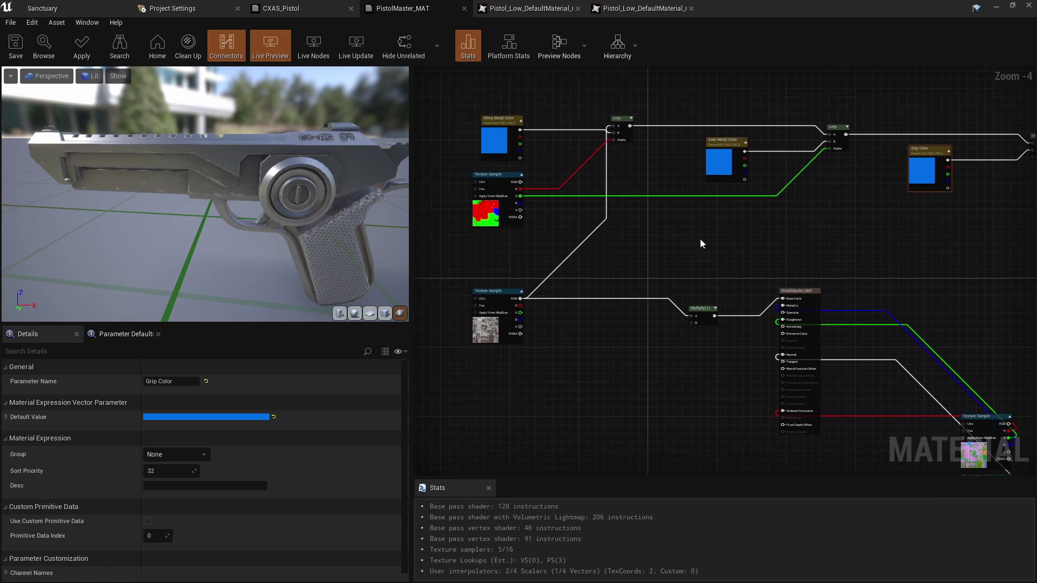
left_click_drag(520, 203, 883, 158)
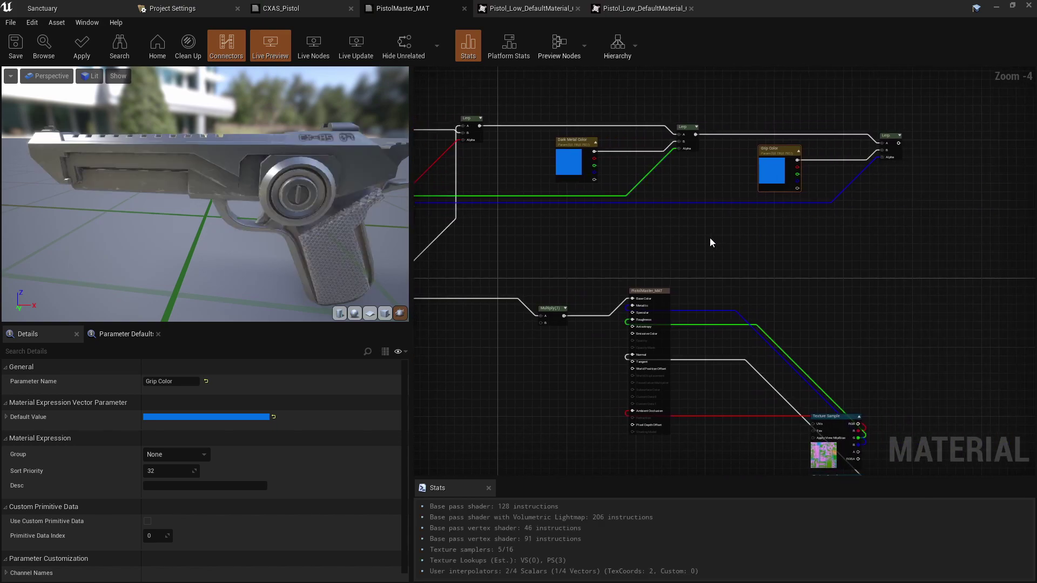
right_click_drag(710, 240, 819, 224)
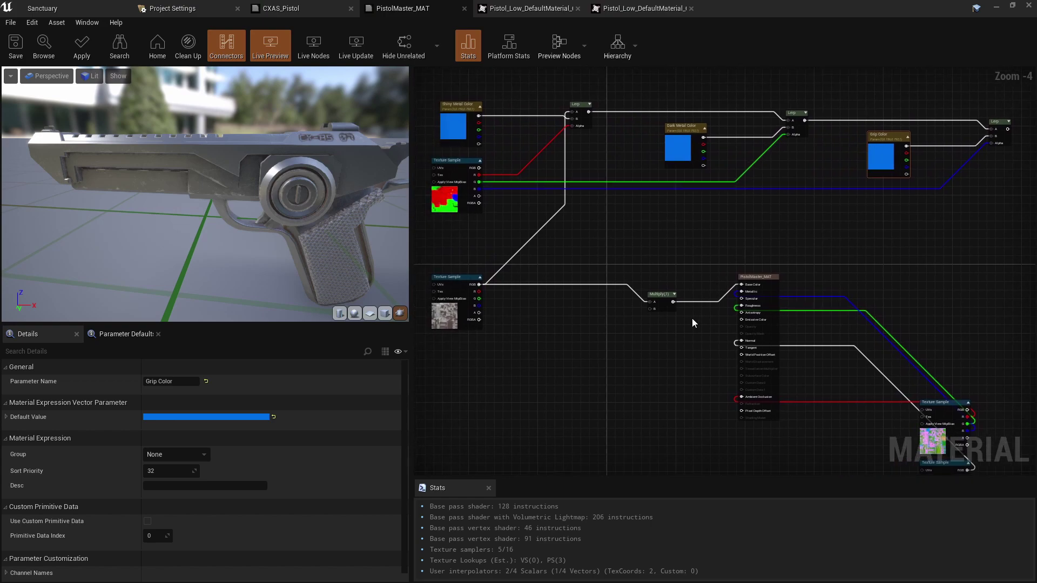
Duplicate Grip Color together with the third Lerp and place the copies in the empty area below the base color Texture Sample
scroll(677, 365, "down", 1)
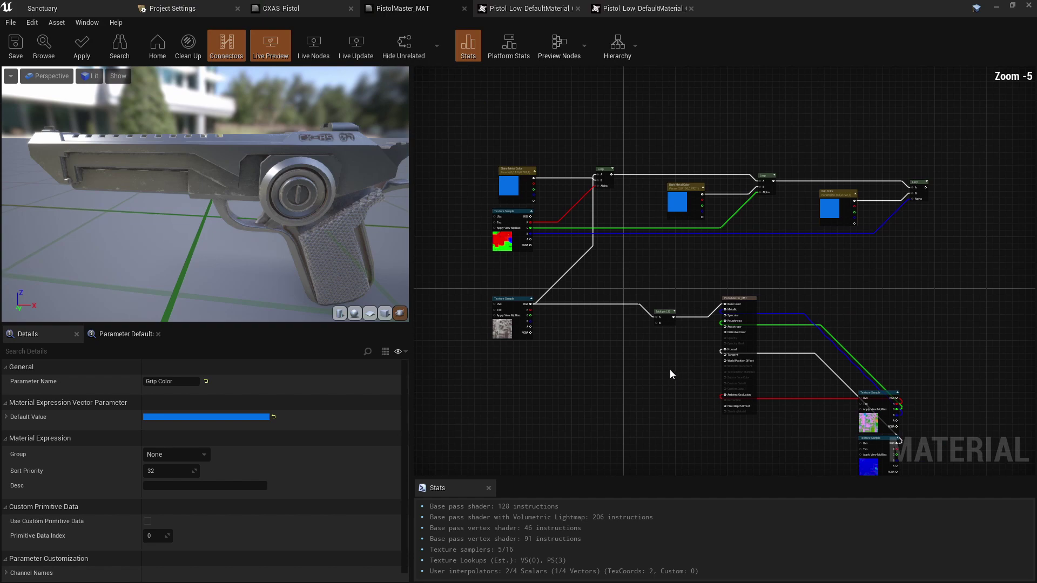
right_click_drag(670, 369, 733, 276)
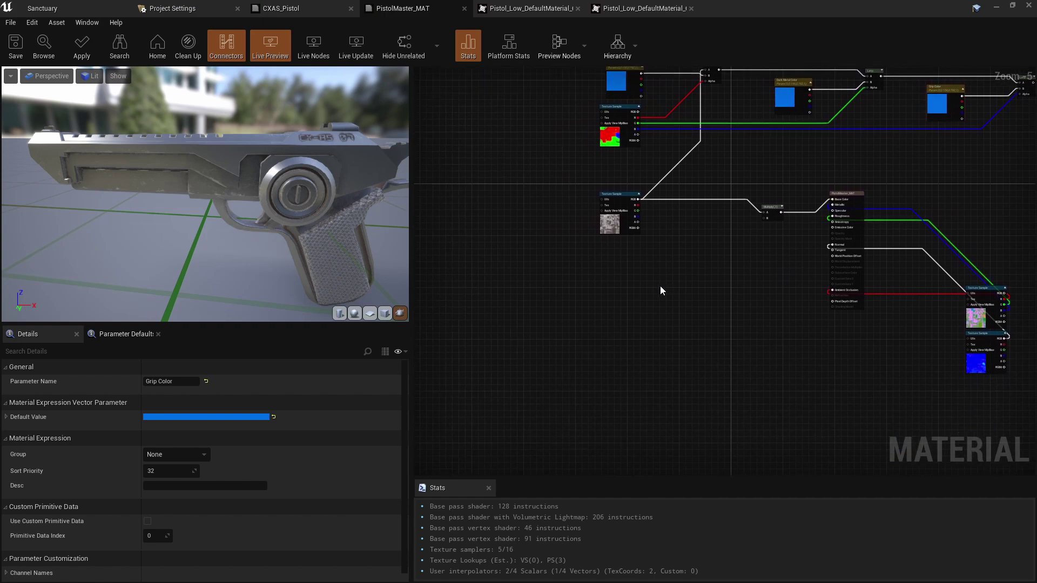
scroll(660, 290, "up", 1)
right_click_drag(659, 289, 639, 345)
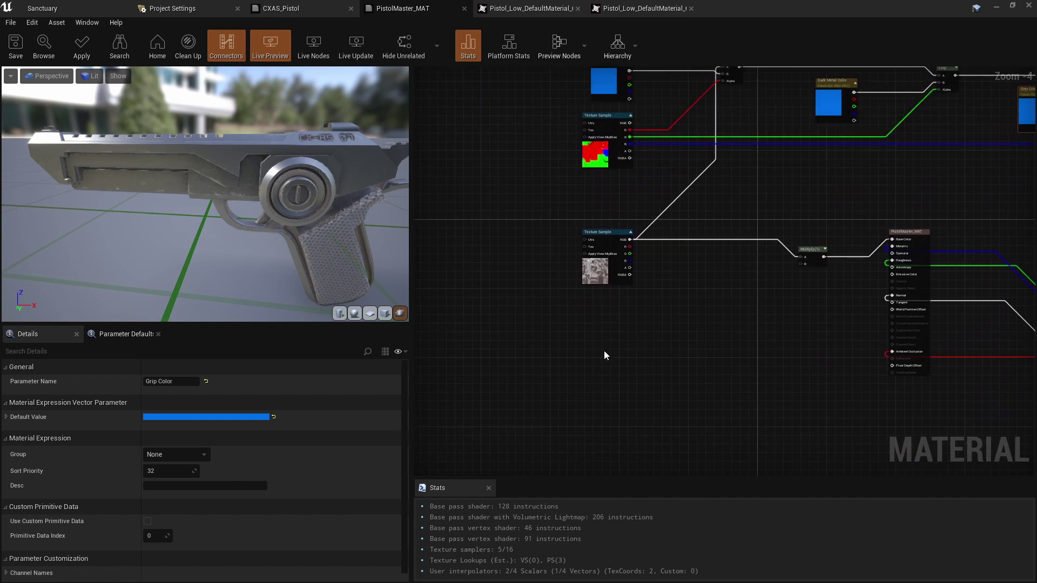
left_click(611, 257)
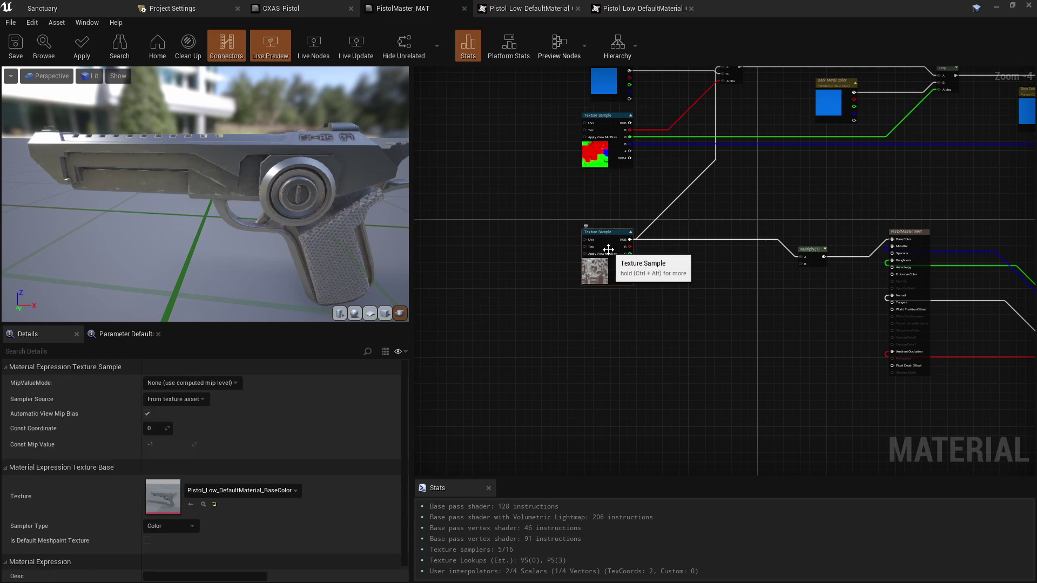
right_click(601, 348)
left_click(571, 334)
right_click_drag(1014, 224, 726, 345)
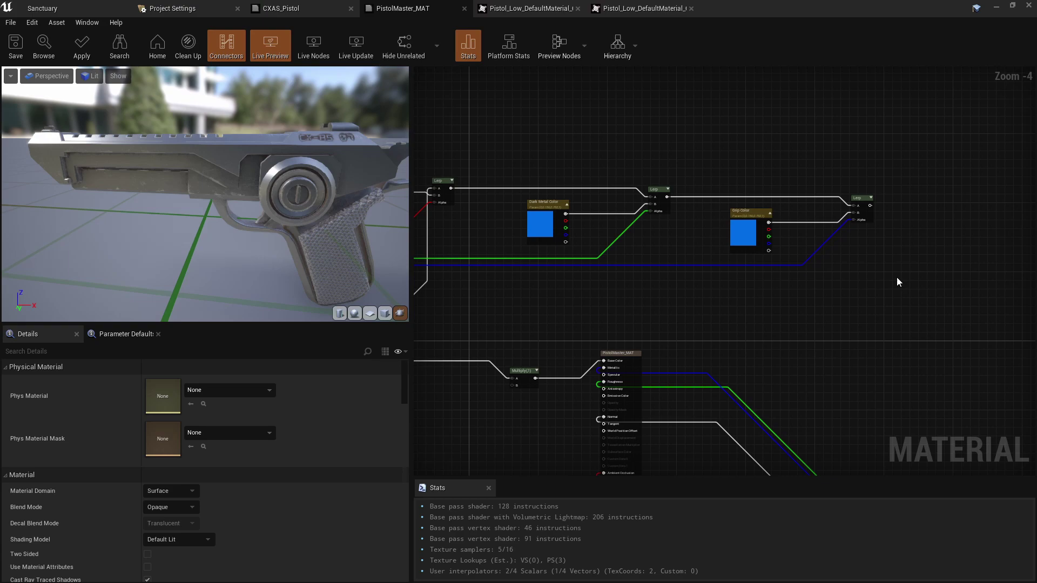
left_click_drag(896, 277, 735, 197)
right_click_drag(442, 402, 873, 286)
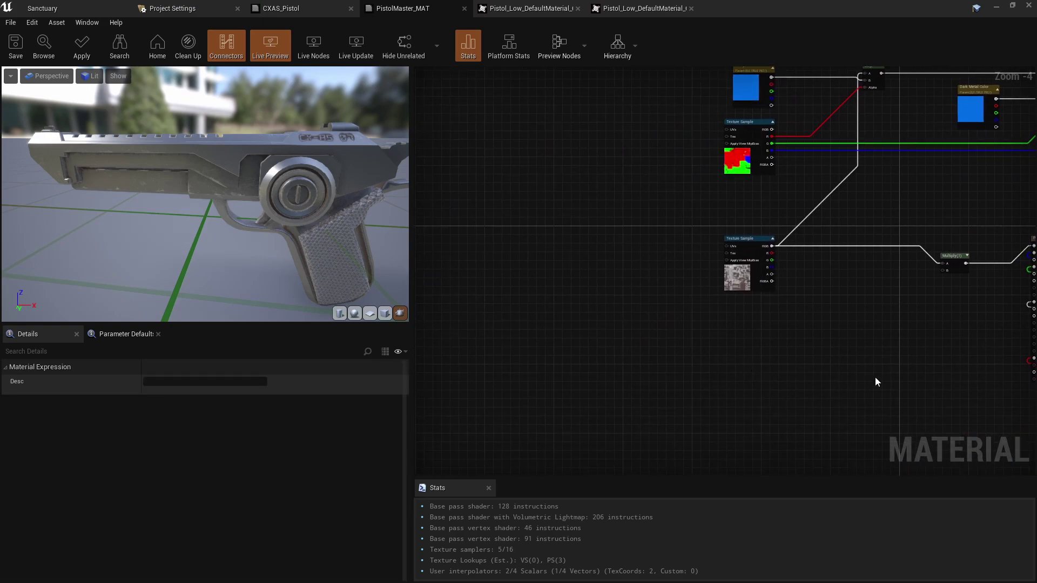
key("ctrl+v")
right_click_drag(761, 398, 710, 341)
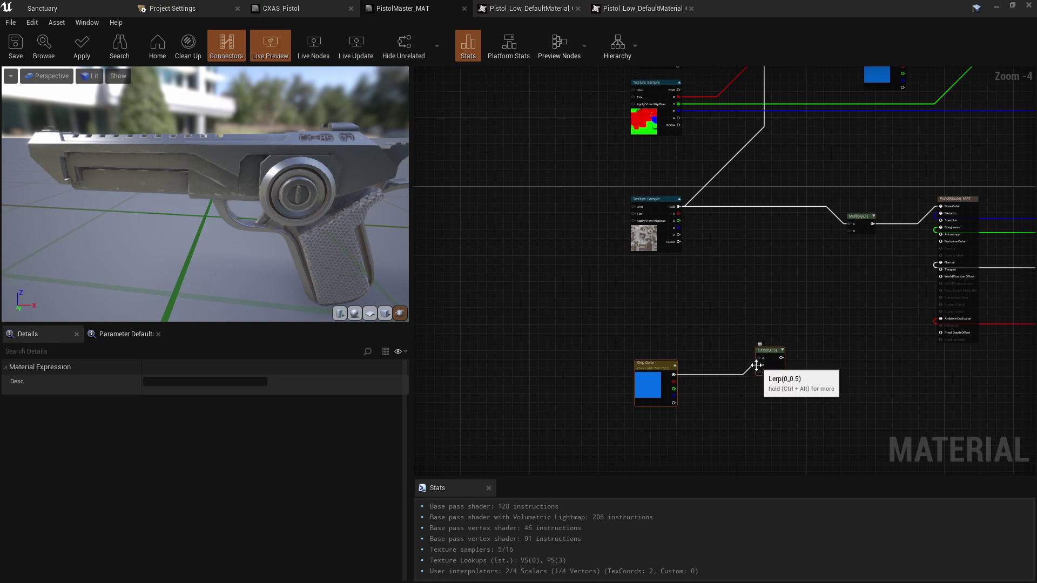
Connect the color mask's A channel to the copied Lerp's Alpha and expand that Lerp's preview to inspect the masked area
right_click_drag(731, 355, 679, 345)
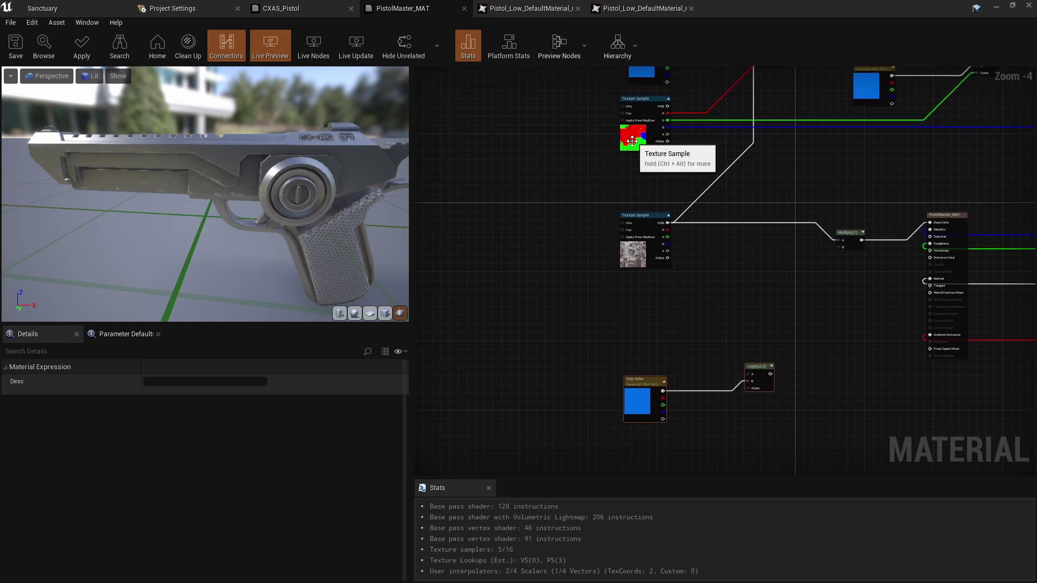
right_click_drag(636, 160, 616, 197)
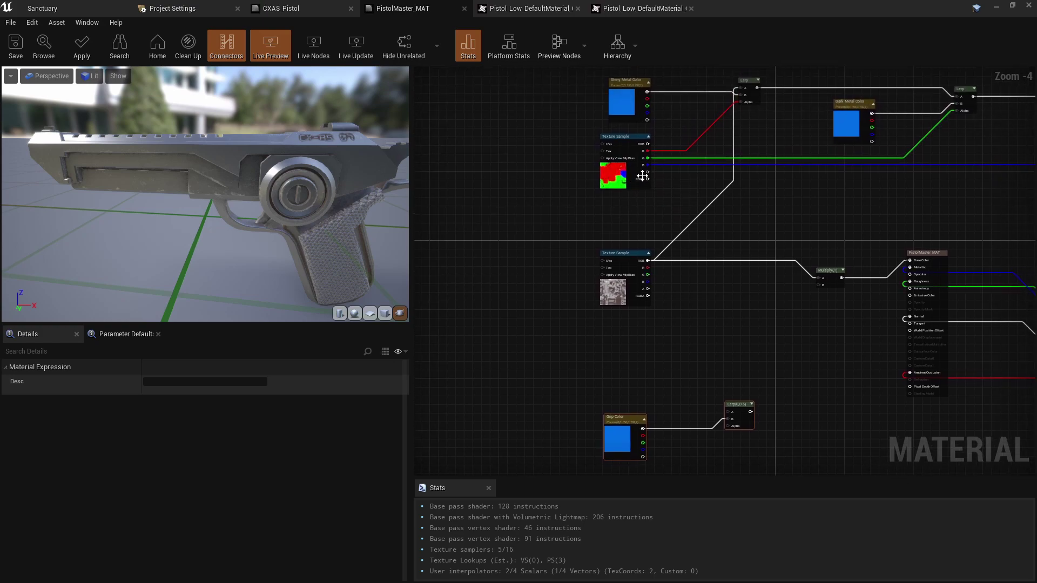
left_click_drag(646, 173, 727, 427)
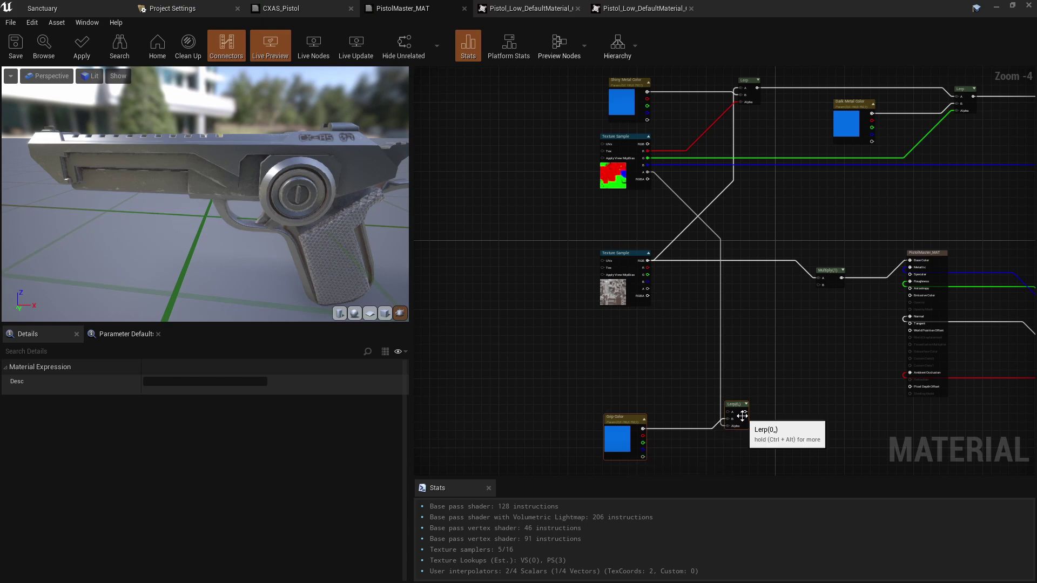
scroll(748, 404, "up", 3)
left_click(749, 401)
right_click_drag(803, 460, 793, 309)
scroll(762, 285, "up", 1)
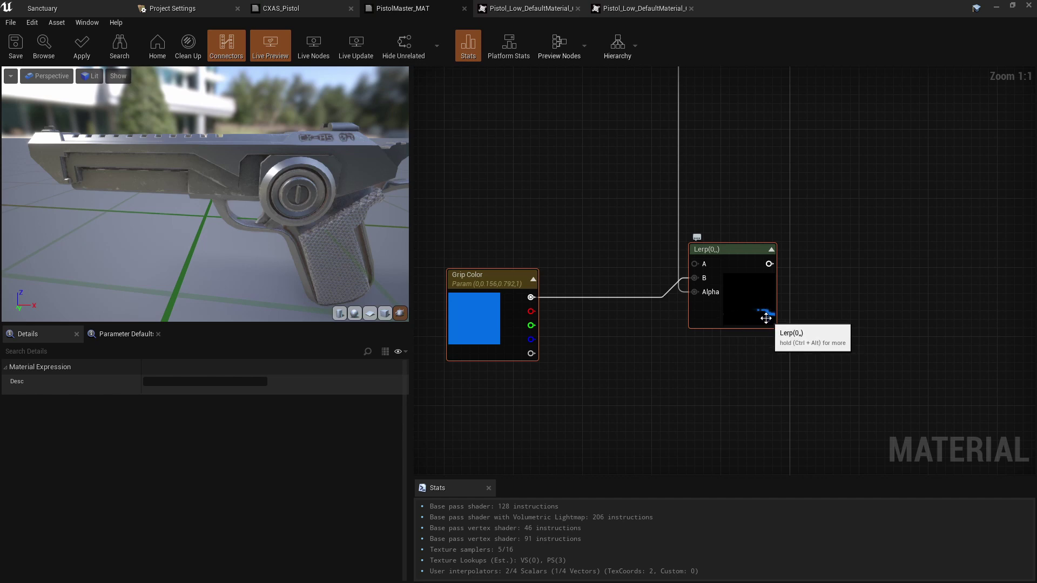
right_click_drag(751, 299, 646, 343)
Add a Multiply node fed by the copied Lerp's output through its A input and place it beside that Lerp
scroll(762, 350, "down", 2)
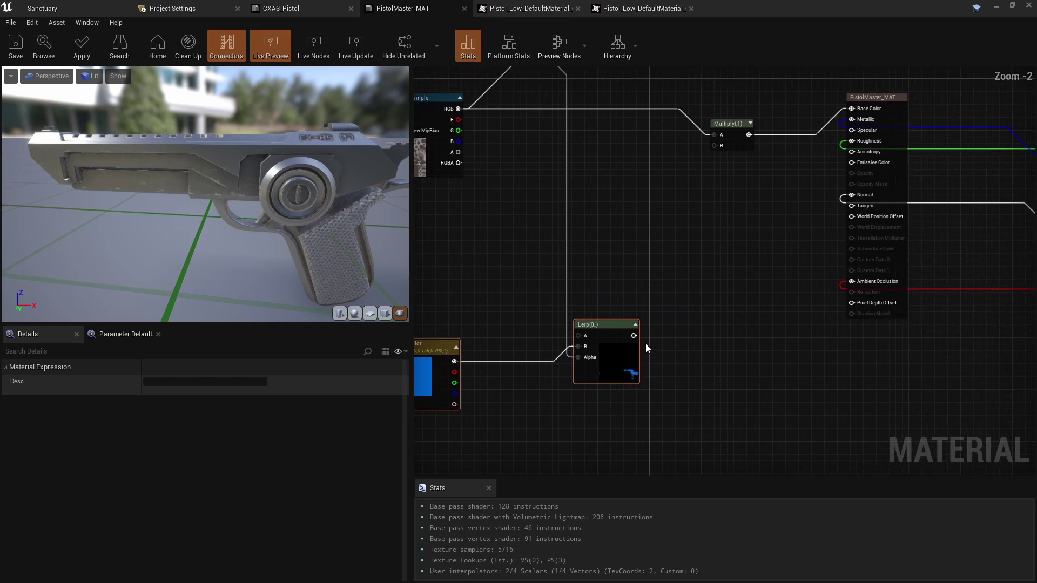
left_click_drag(633, 335, 714, 339)
type("multi")
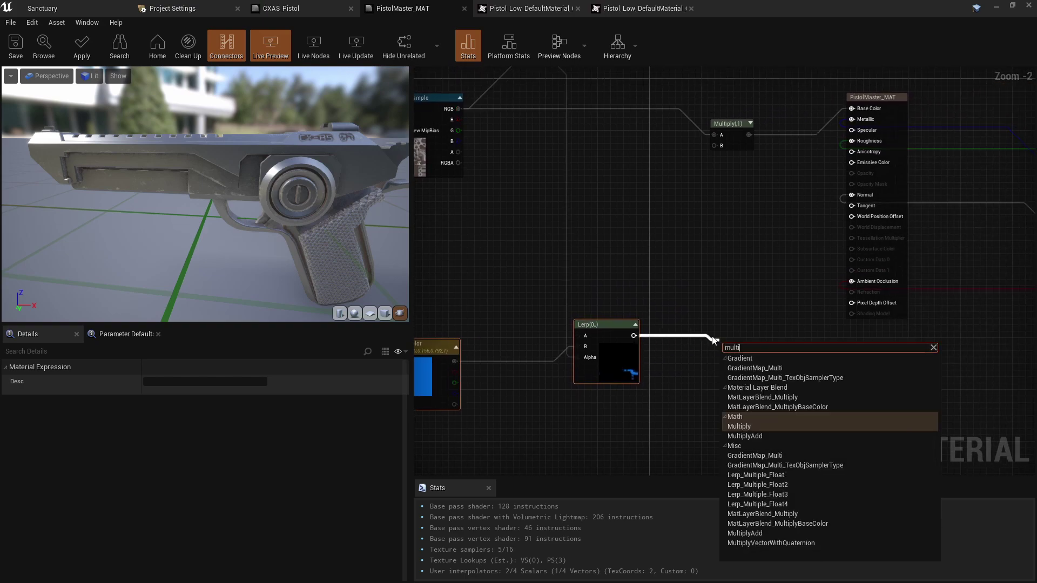
key("Return")
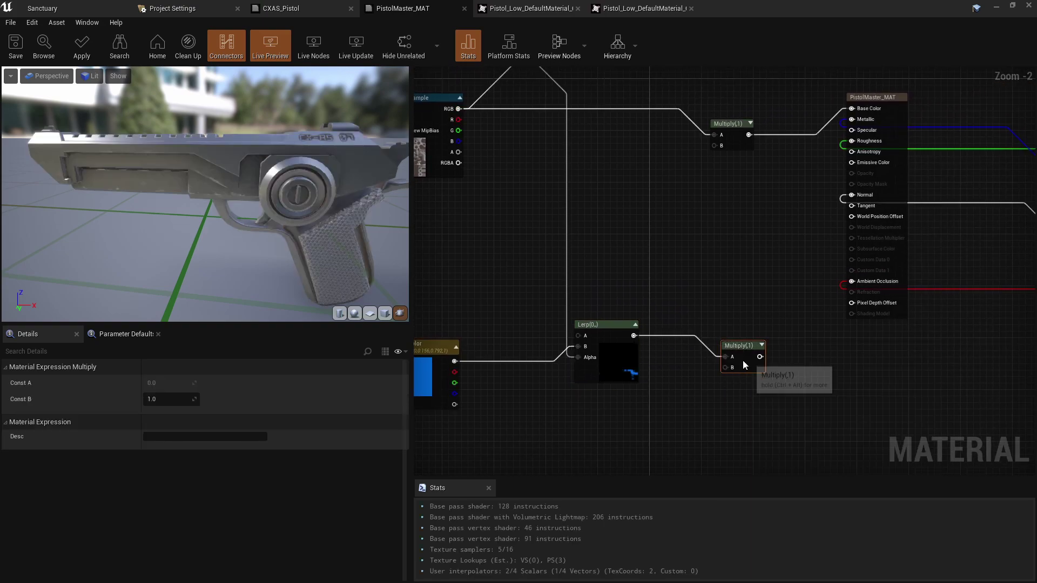
left_click_drag(724, 371, 745, 356)
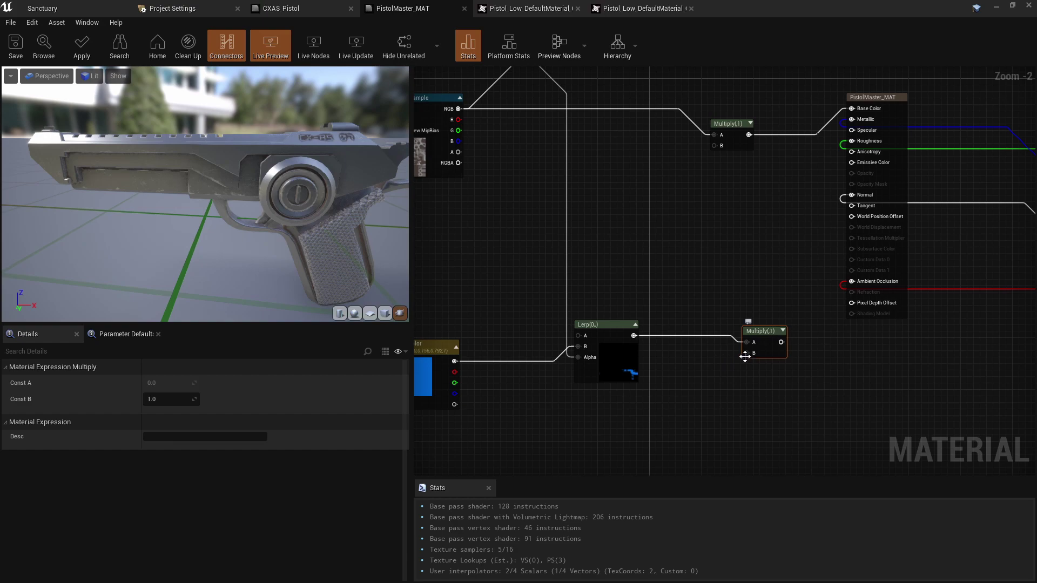
Add a Constant node below the new Multiply node and convert it to a parameter
left_click(670, 392)
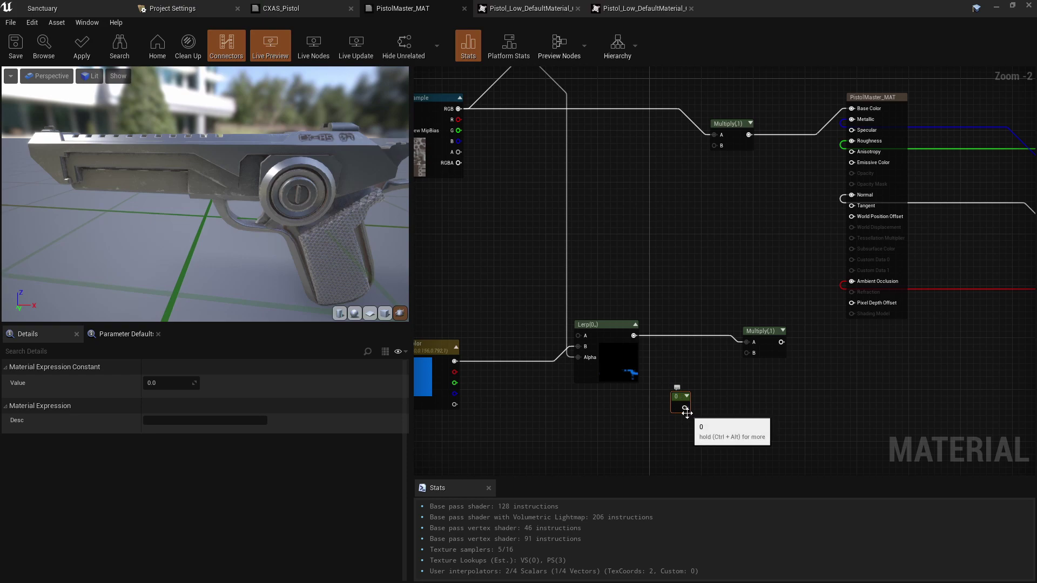
key("Delete")
key("1")
left_click(680, 394)
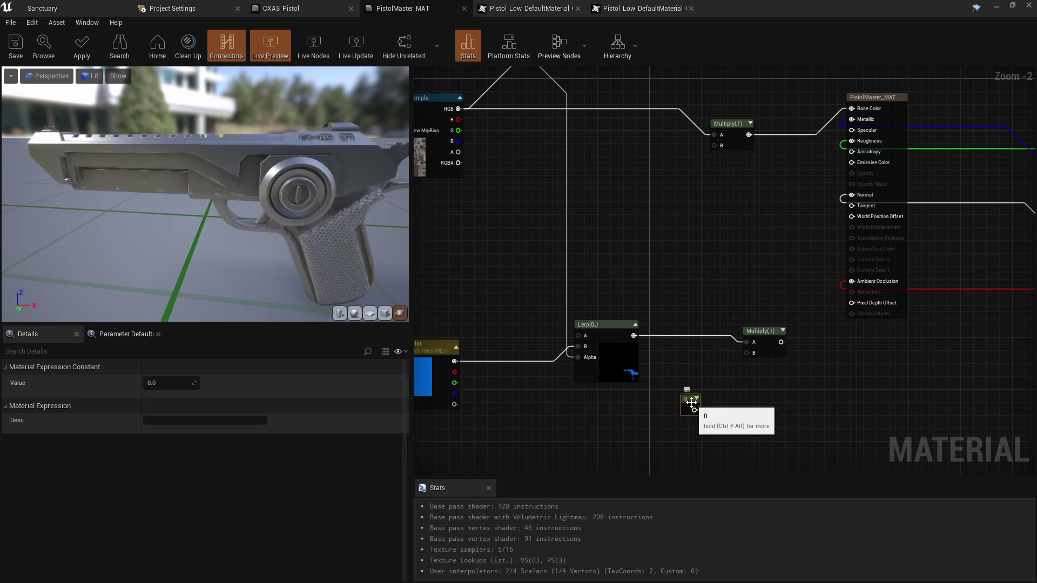
left_click_drag(692, 399, 695, 389)
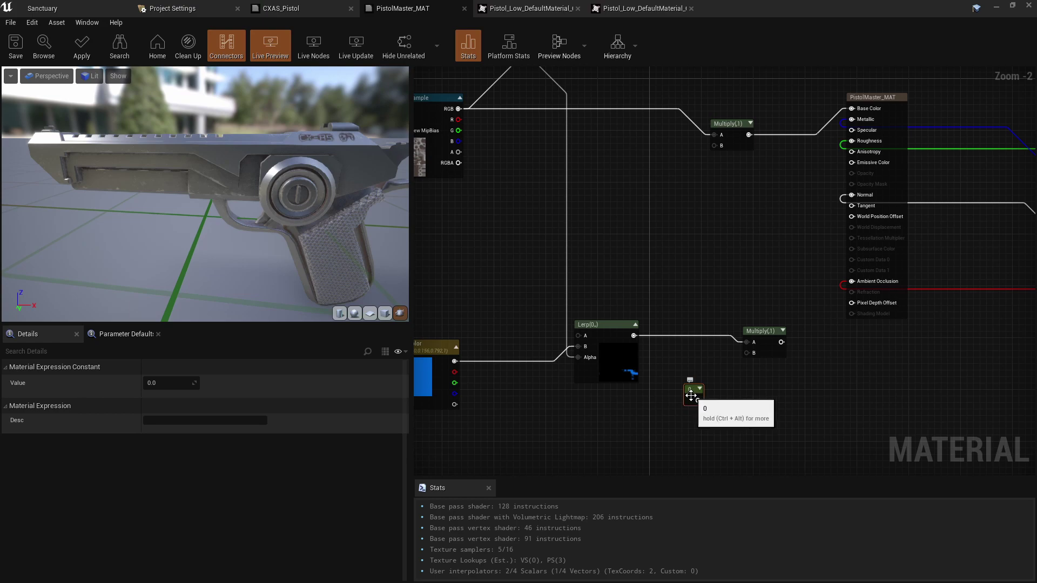
right_click(694, 389)
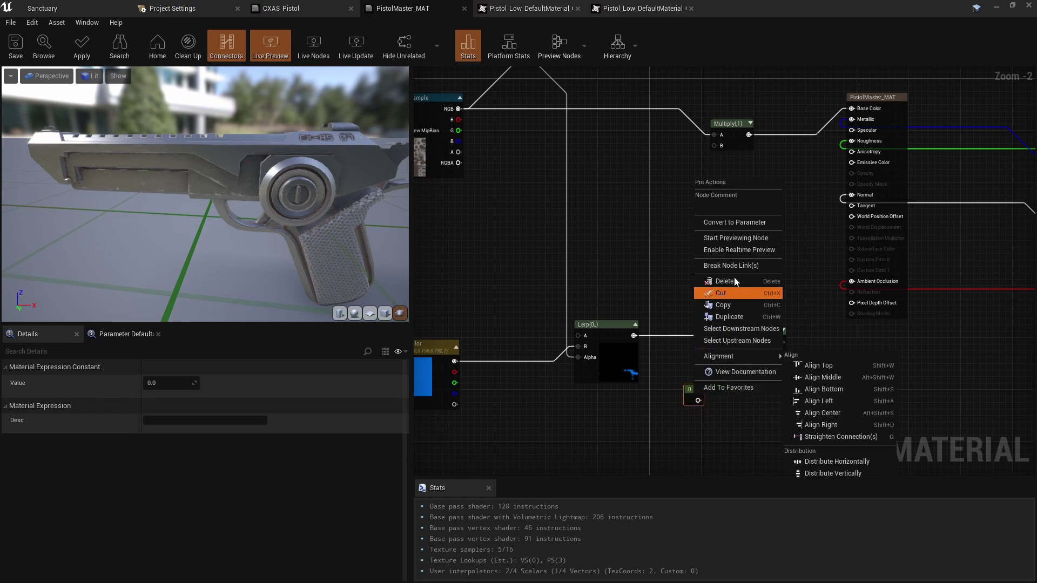
left_click(735, 225)
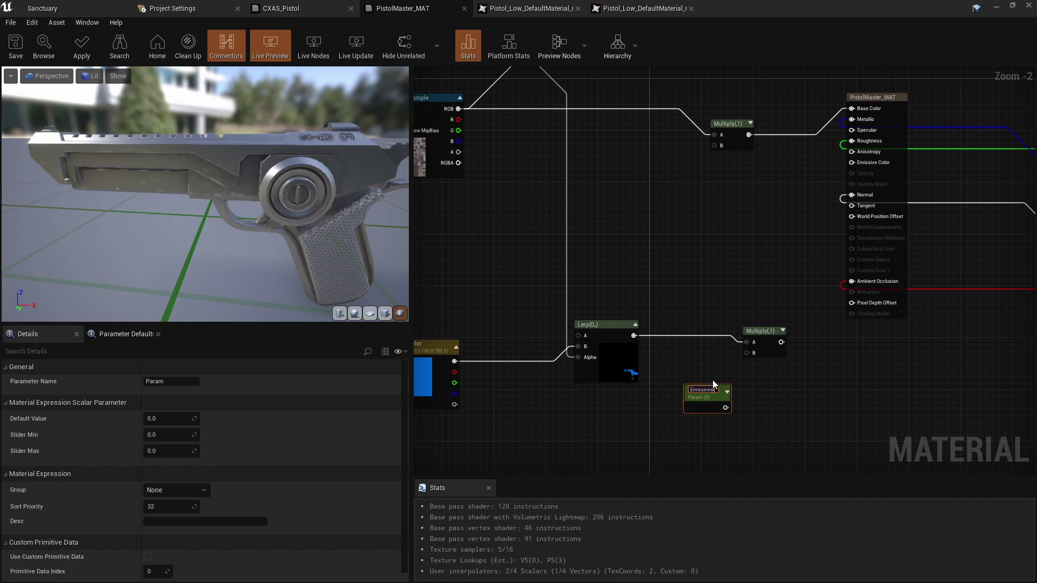
Name the scalar parameter Emissive Intensity and connect it to the new Multiply node's B input
type("Emissive Intensity")
key("Return")
left_click_drag(739, 406, 747, 353)
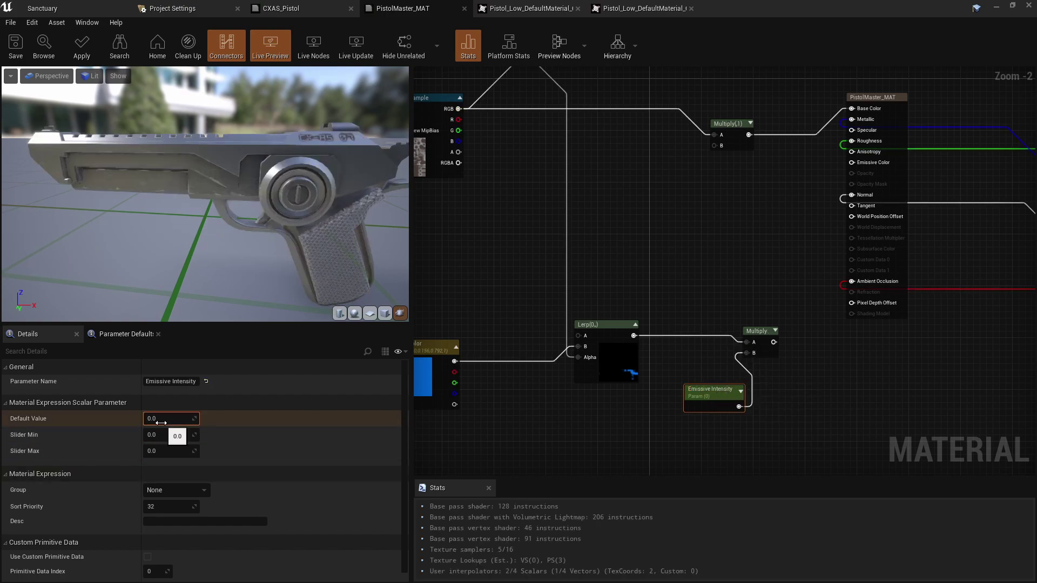
Set the Emissive Intensity parameter's default value to 10
type("10")
key("Return")
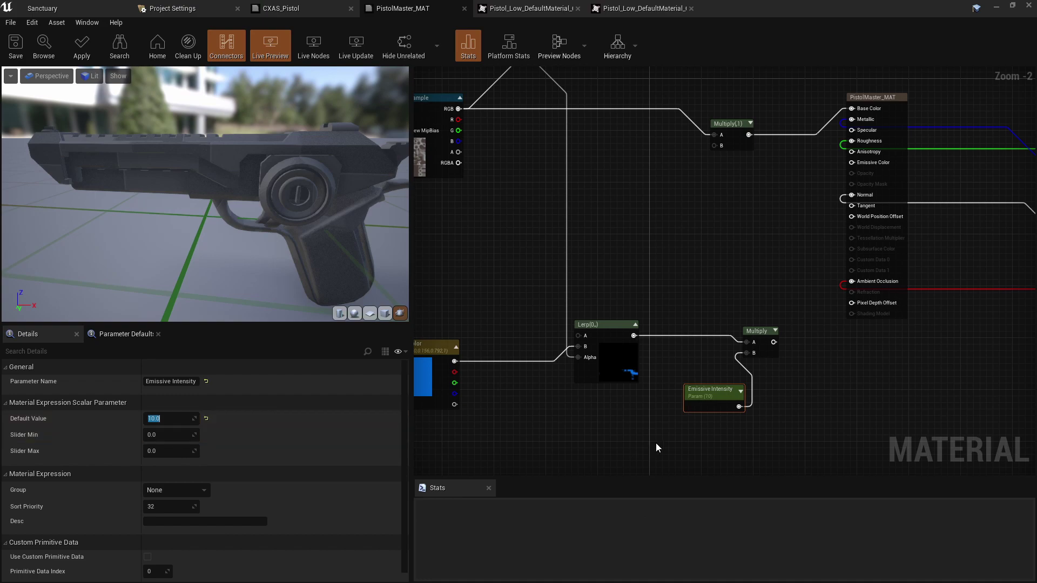
Connect the last chained Lerp's output to the B input of the Multiply feeding Base Color and check the pistol preview
right_click_drag(657, 434, 717, 439)
scroll(767, 440, "down", 2)
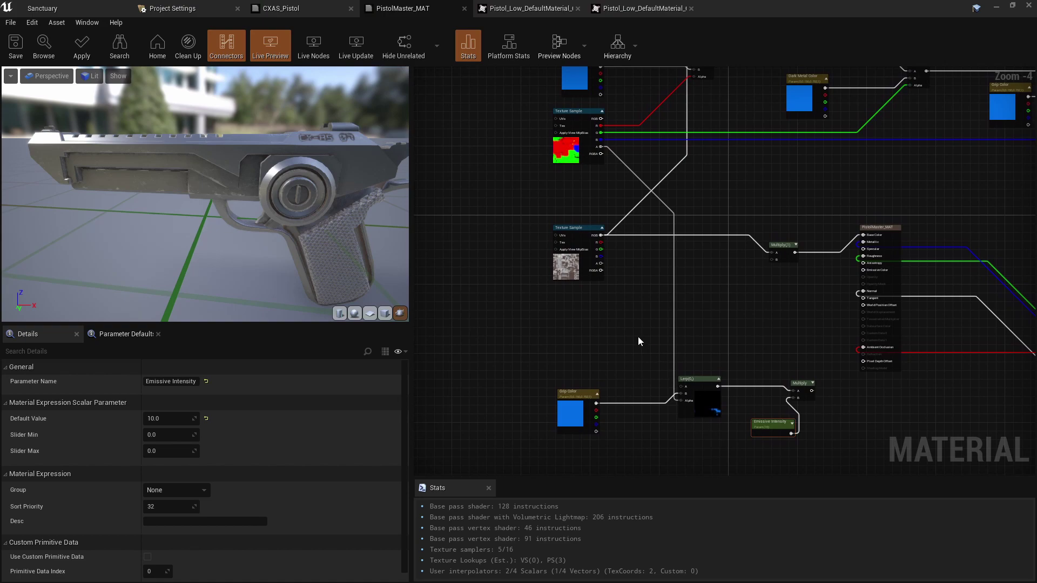
right_click_drag(638, 342, 638, 462)
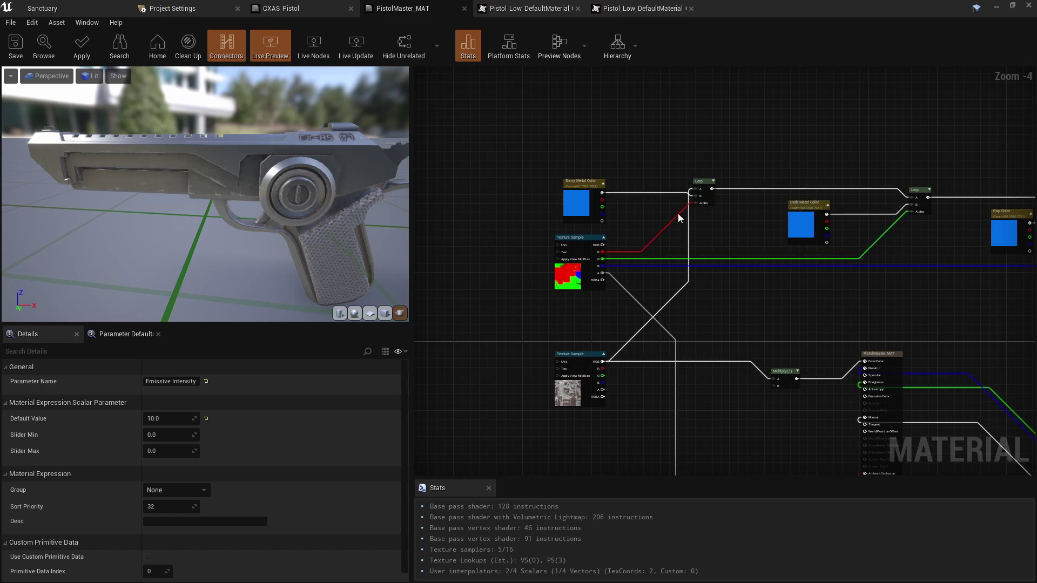
left_click_drag(576, 199, 577, 201)
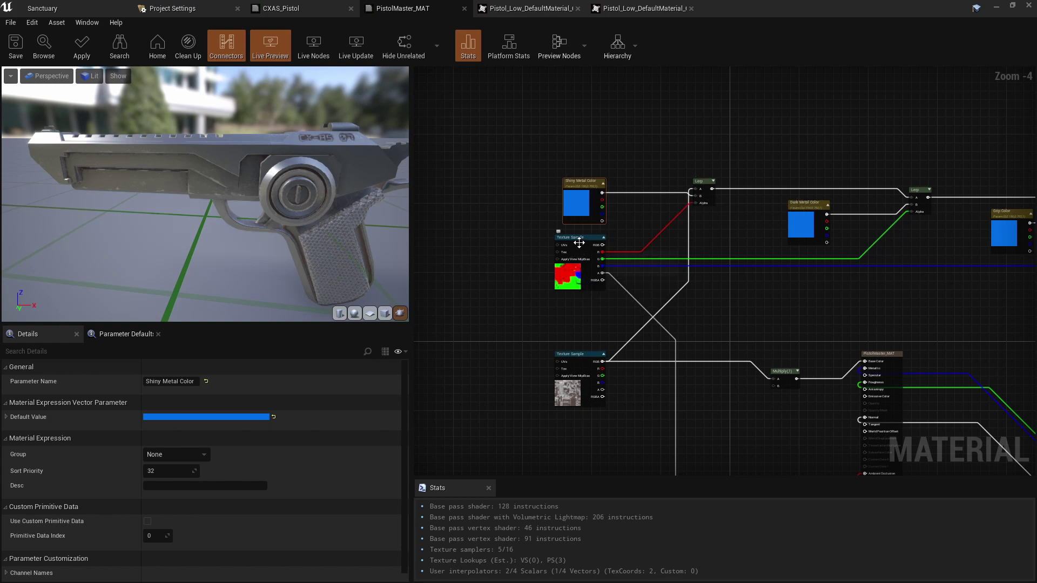
left_click(575, 266)
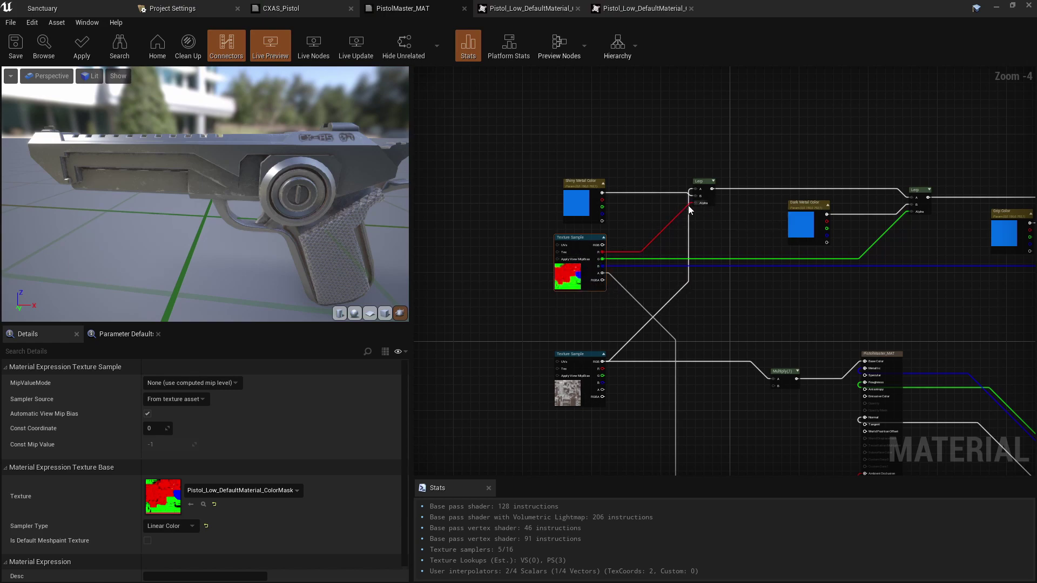
right_click_drag(654, 270, 797, 207)
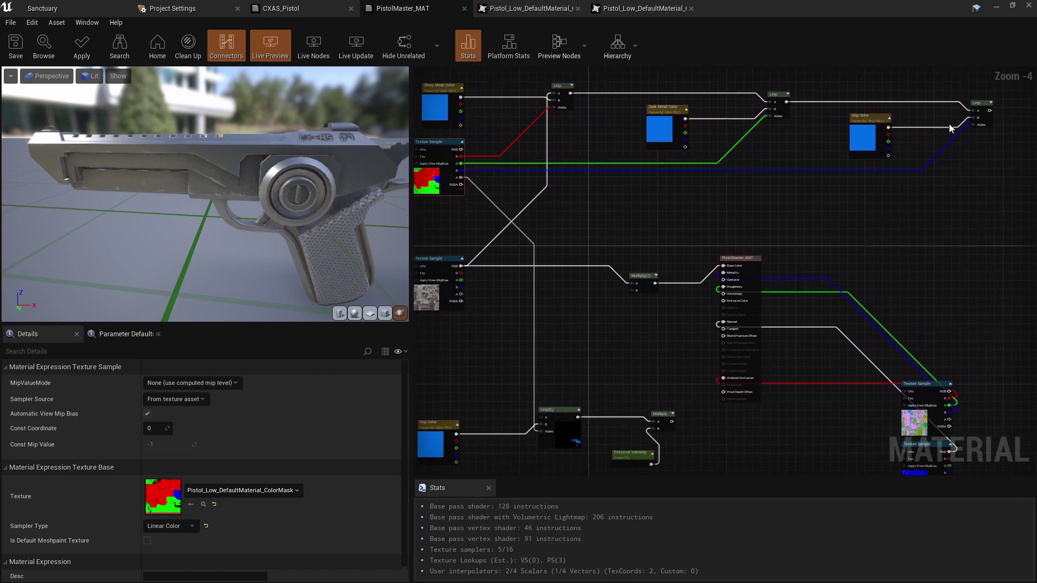
left_click_drag(991, 110, 633, 292)
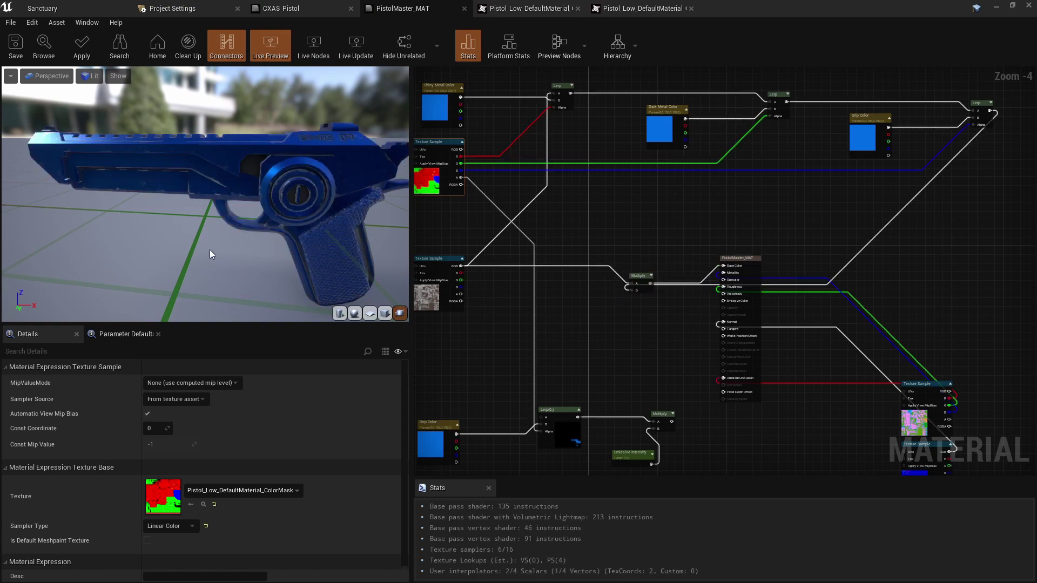
left_click_drag(210, 250, 232, 237)
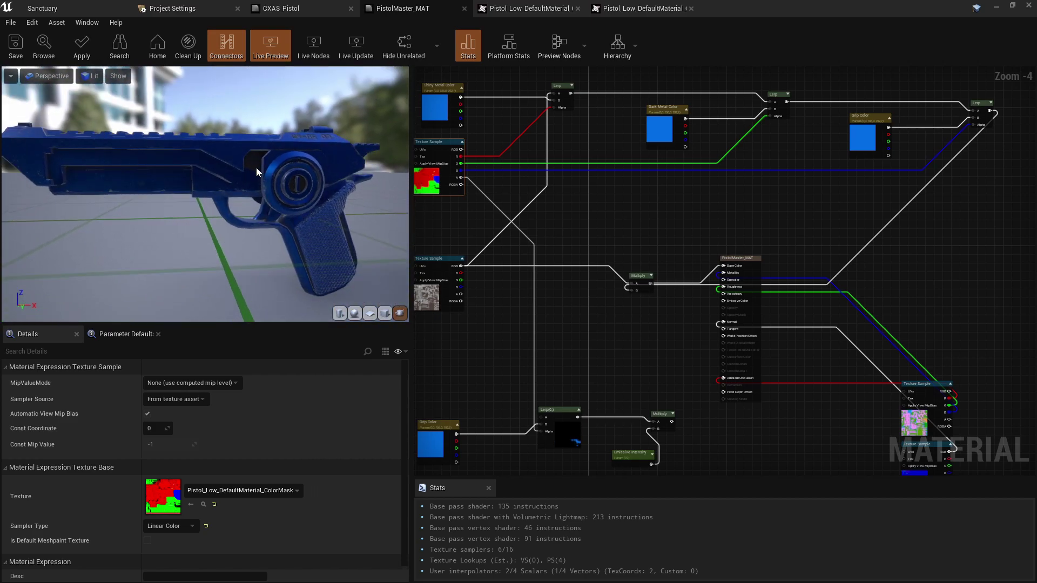
left_click_drag(253, 173, 233, 175)
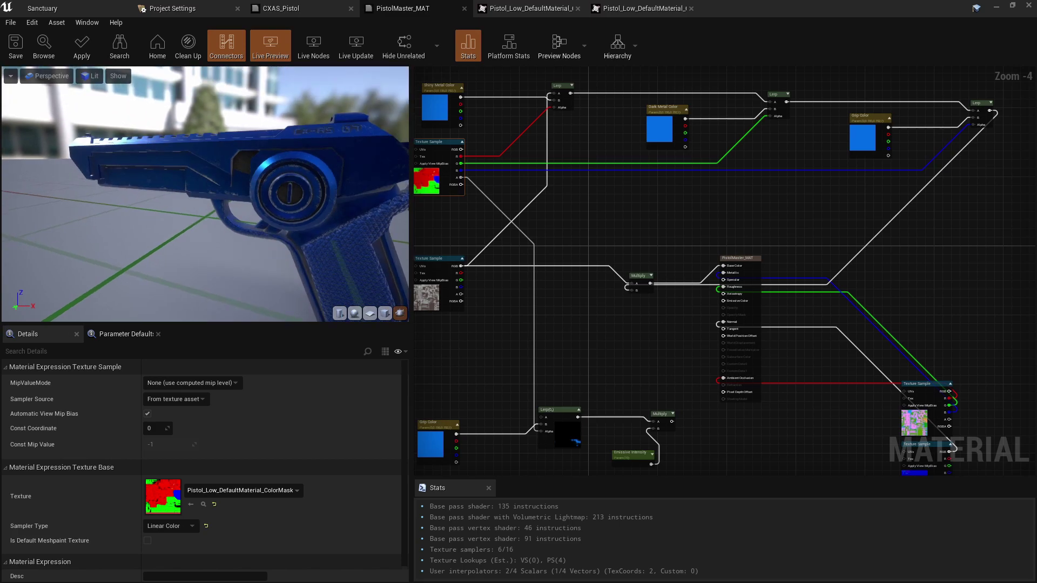
Connect the emissive Multiply node's output to the material's Emissive Color input
right_click_drag(672, 368, 691, 278)
left_click_drag(692, 332, 718, 293)
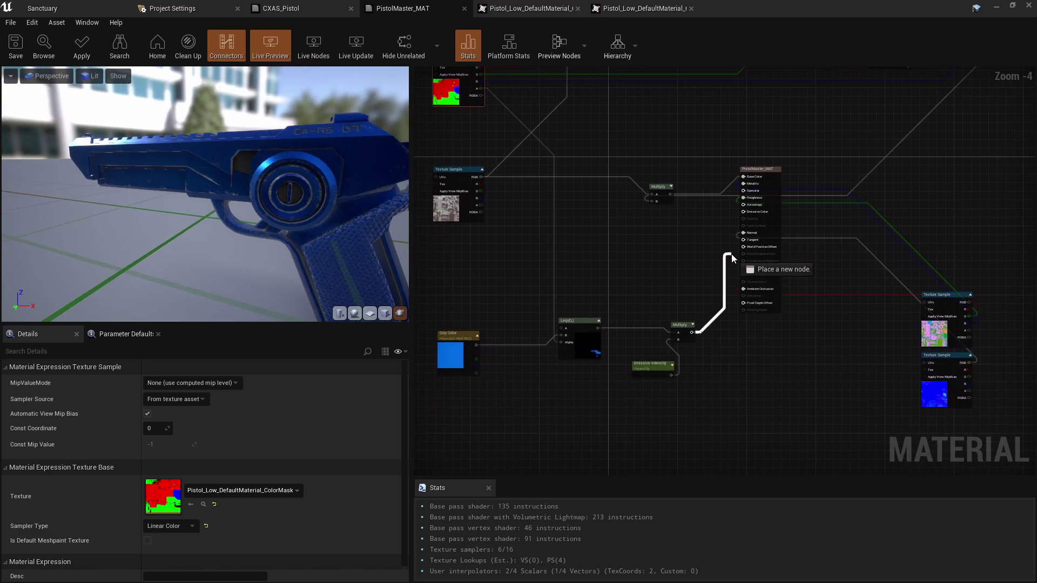
left_click_drag(732, 229, 741, 211)
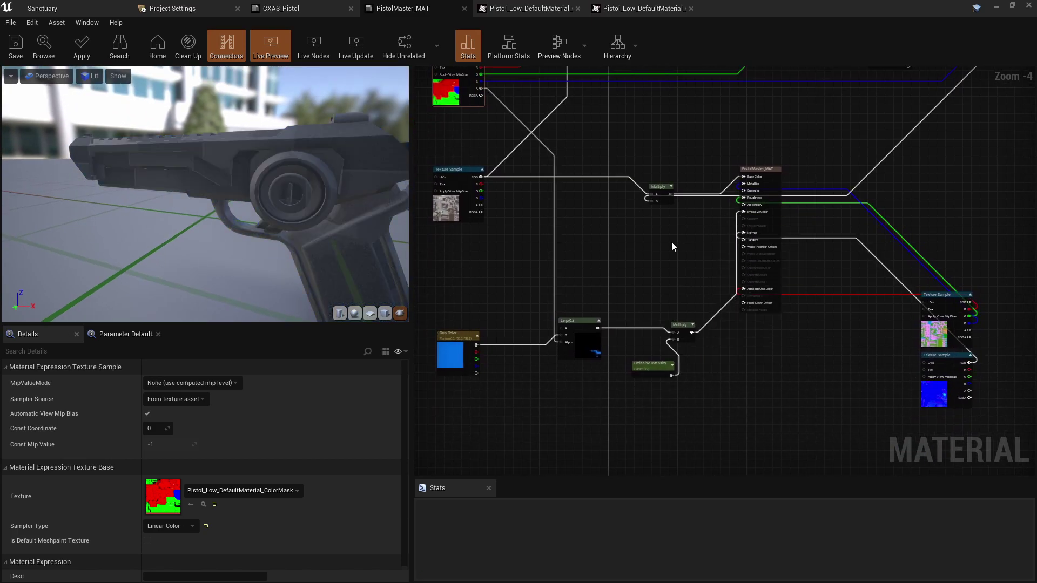
Examine the pistol preview from near and far, checking the emissive dial and the masked panel in front of it
mouse_move(256, 242)
left_mouse_down()
mouse_move(214, 242)
mouse_move(254, 251)
left_mouse_up()
mouse_move(242, 167)
left_mouse_down()
mouse_move(217, 165)
mouse_move(242, 168)
left_mouse_up()
scroll(241, 177, "down", 8)
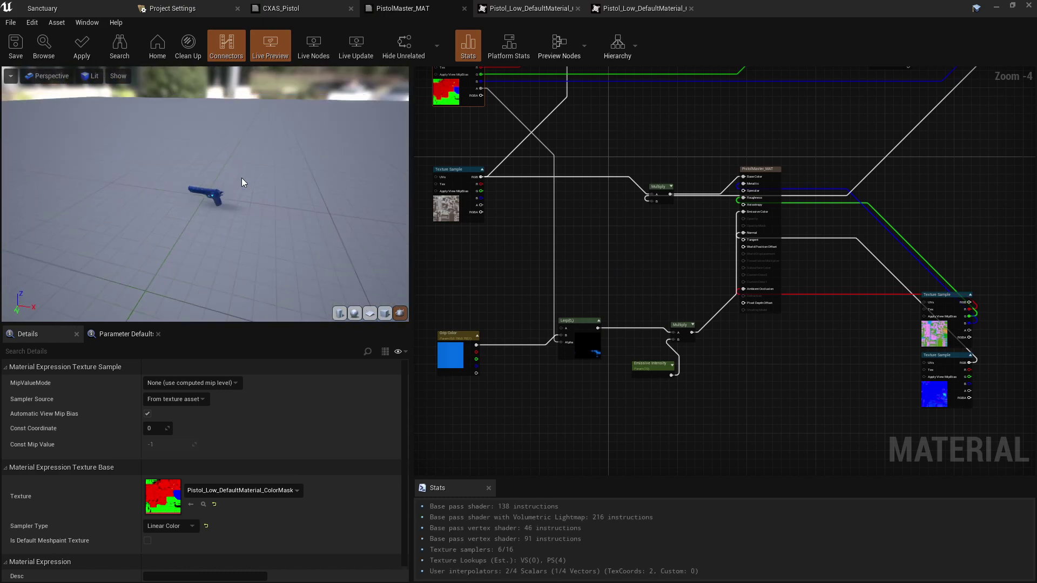
scroll(242, 178, "up", 10)
scroll(261, 180, "down", 5)
scroll(302, 179, "up", 8)
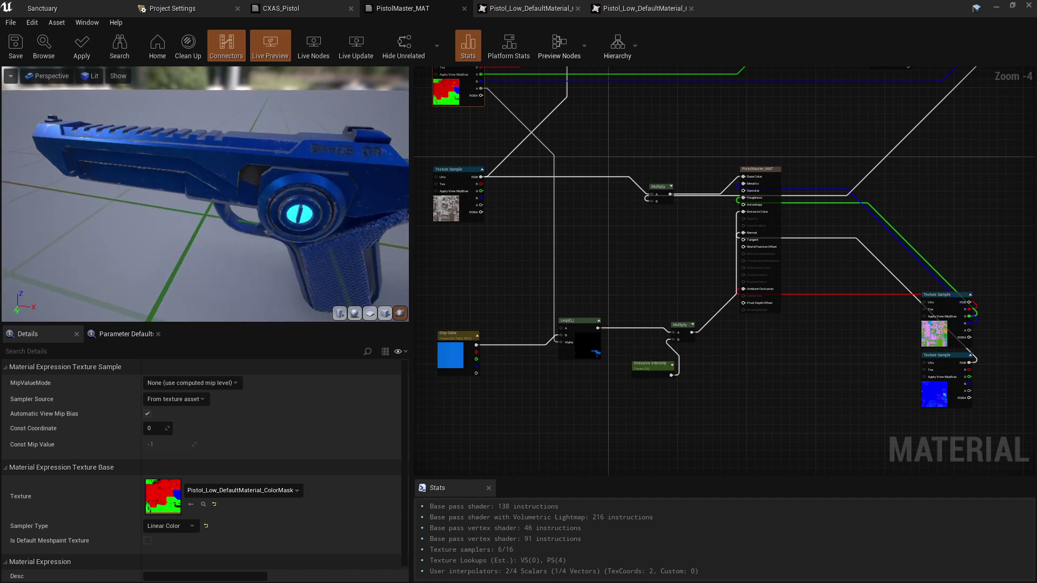
scroll(300, 179, "down", 8)
scroll(310, 172, "up", 7)
left_click_drag(310, 171, 97, 141)
left_click_drag(308, 146, 162, 146)
Switch to Substance 3D Painter and polygon-fill the missing panel in front of the round dial in the Dark Metal Mask layer's mask
key("alt+Tab")
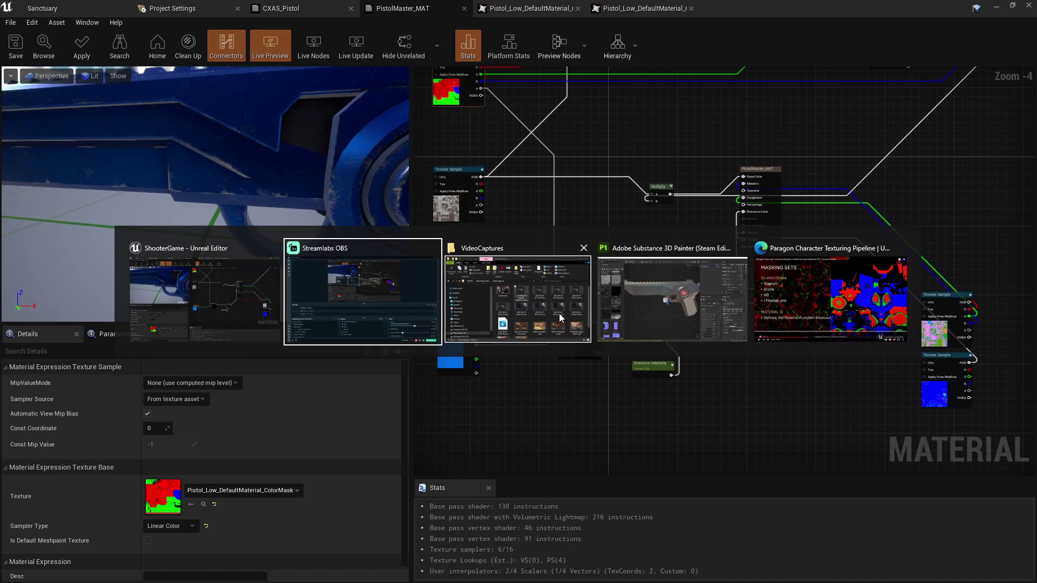
left_click(670, 298)
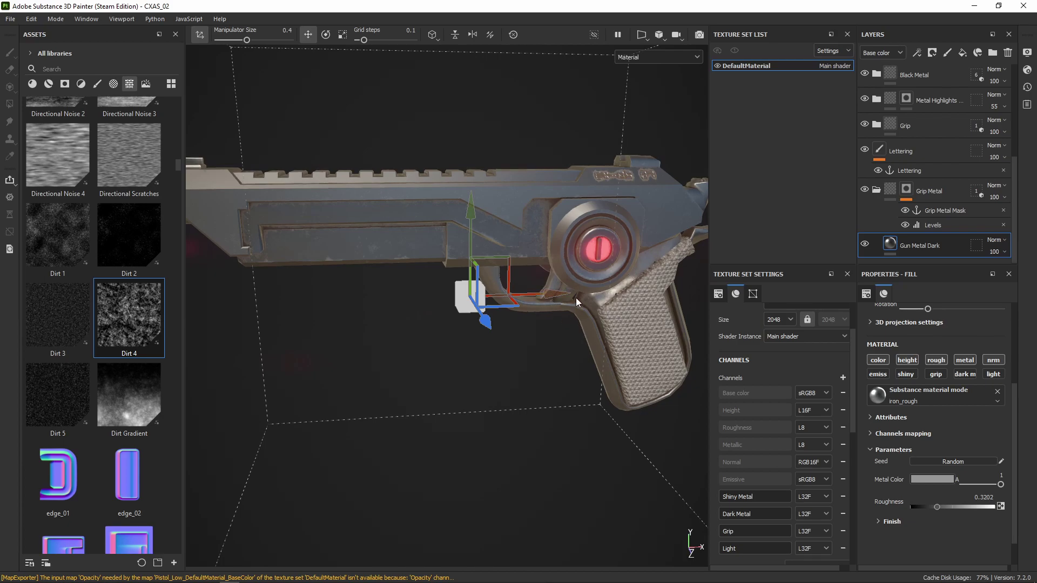
left_click_drag(576, 297, 544, 270, "alt")
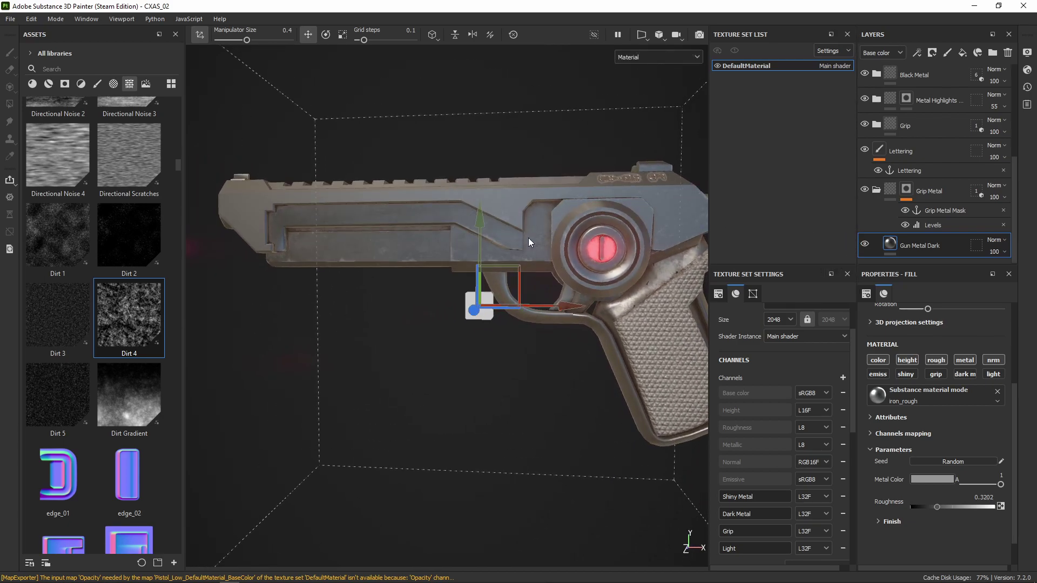
scroll(870, 183, "up", 5)
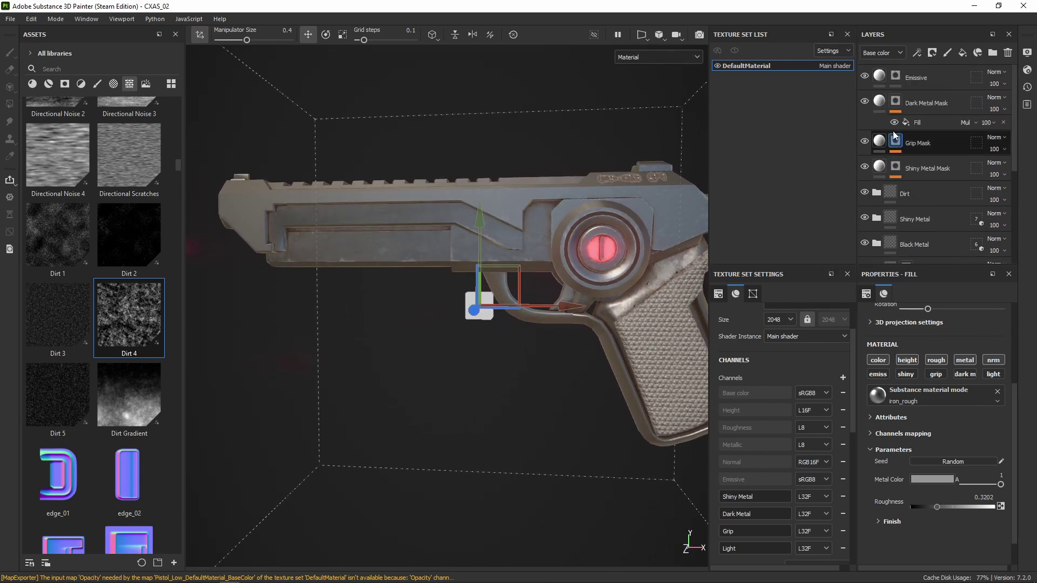
left_click(895, 103)
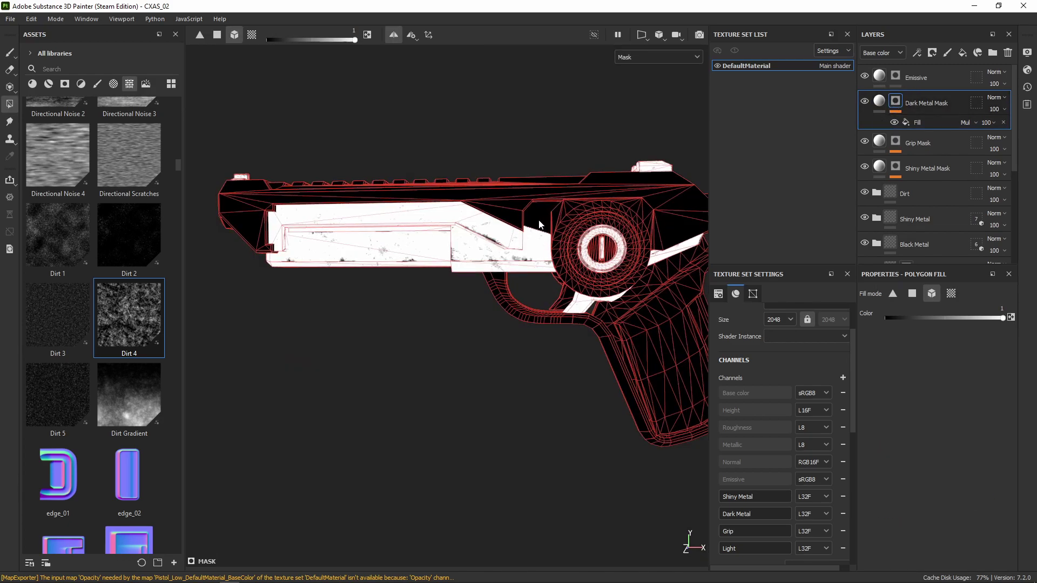
left_click_drag(540, 226, 568, 216, "alt")
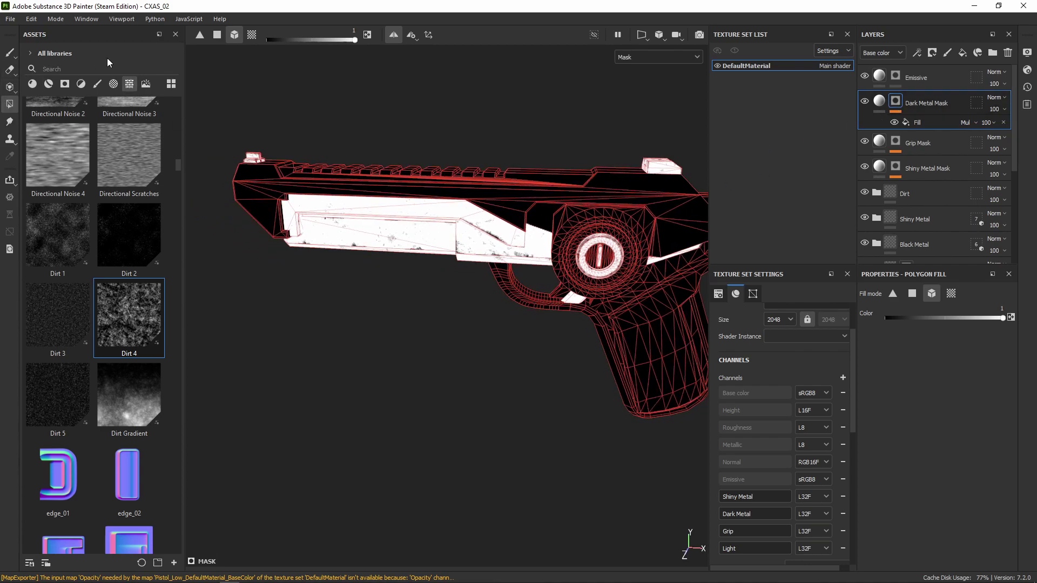
left_click_drag(459, 222, 502, 207, "alt")
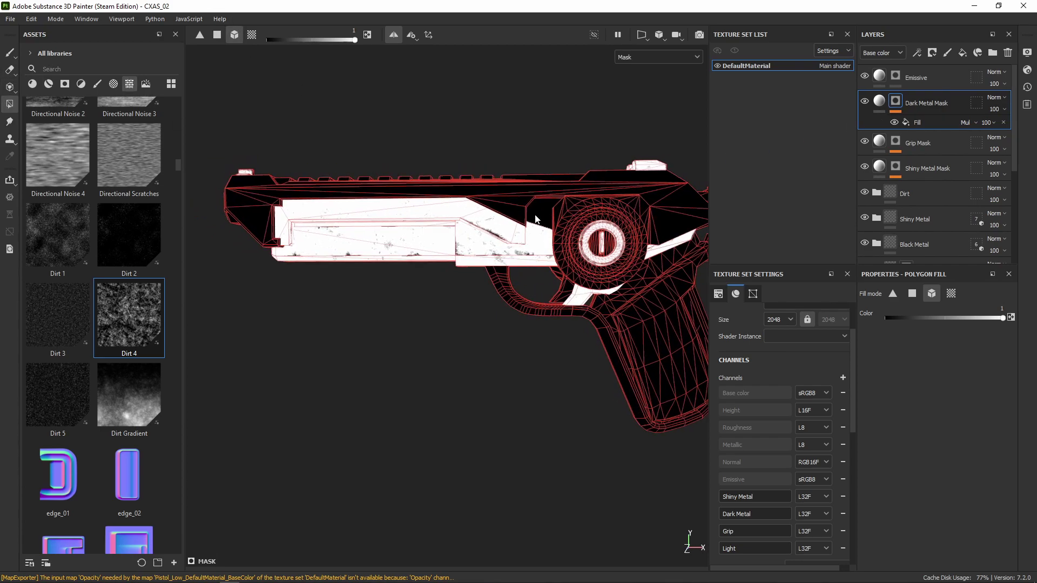
mouse_move(537, 251)
left_mouse_down("alt")
mouse_move(76, 262)
mouse_move(402, 267)
mouse_move(546, 308)
mouse_move(310, 238)
mouse_move(537, 250)
left_mouse_up("alt")
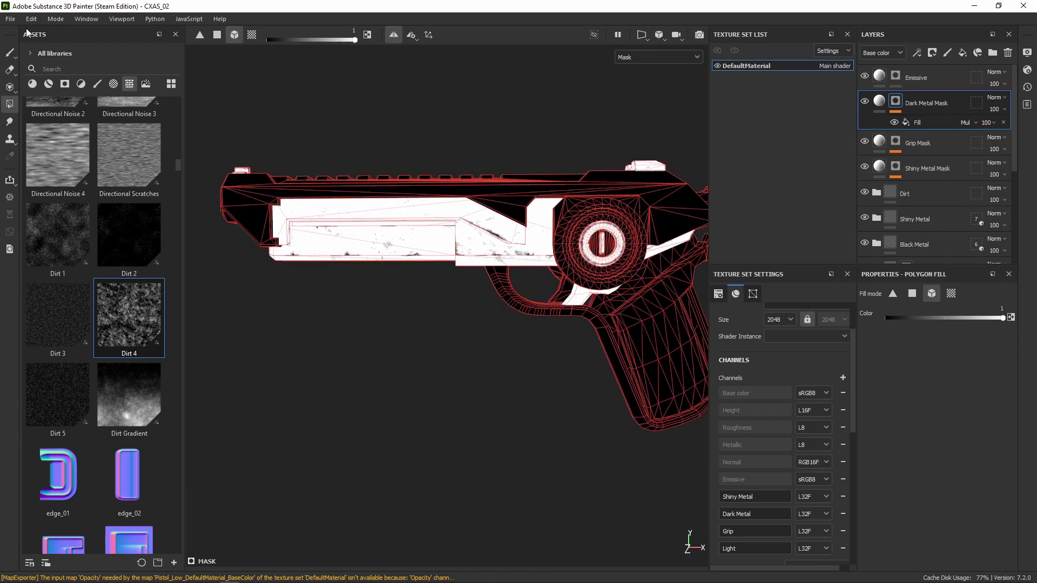
Export the DefaultMaterial textures as 2048 8-bit PNG files using the Unreal Engine 4 (Color Mask Packed) template
left_click(10, 19)
left_click(36, 200)
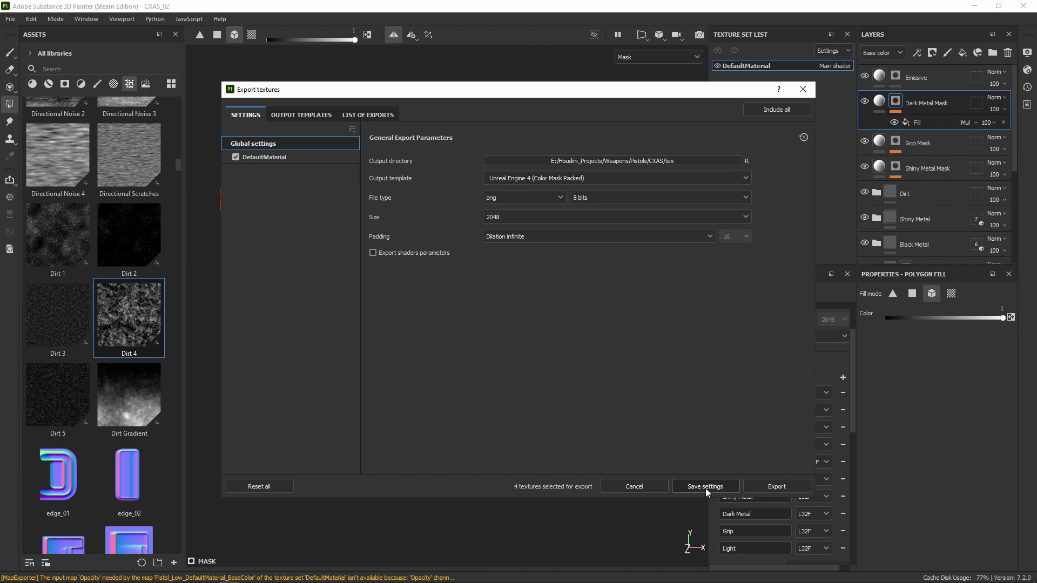
left_click(768, 485)
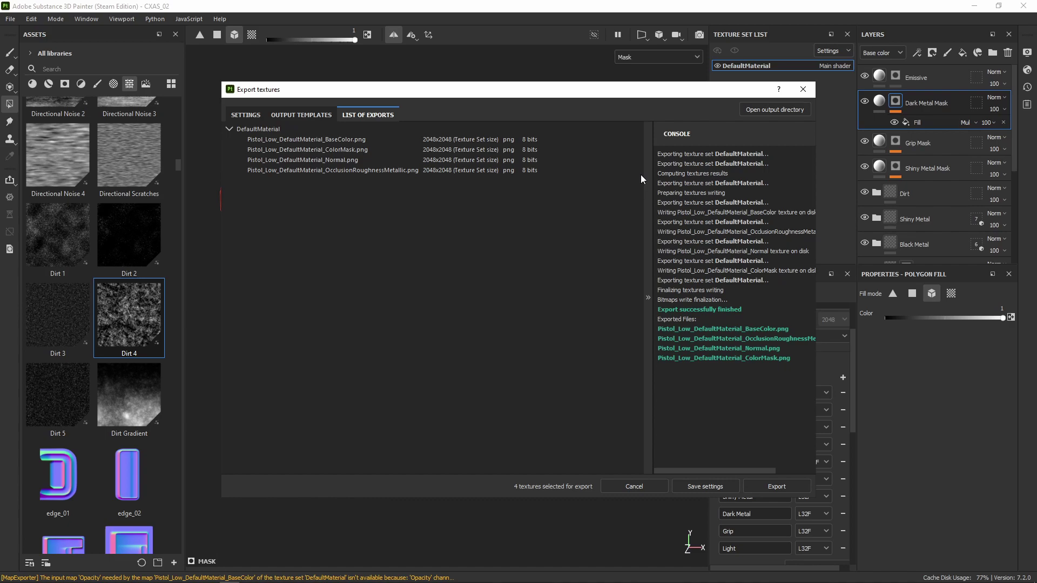
Switch back to Unreal Editor and reimport the Pistol_Low_DefaultMaterial_ColorMask texture in the Youtube folder
key("alt+Tab")
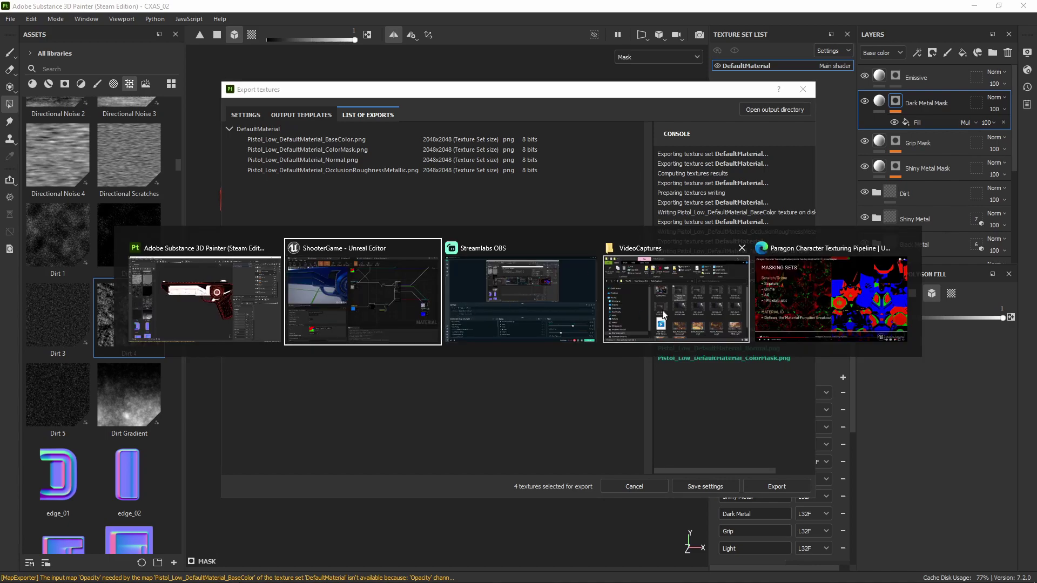
left_click(389, 292)
left_click(42, 8)
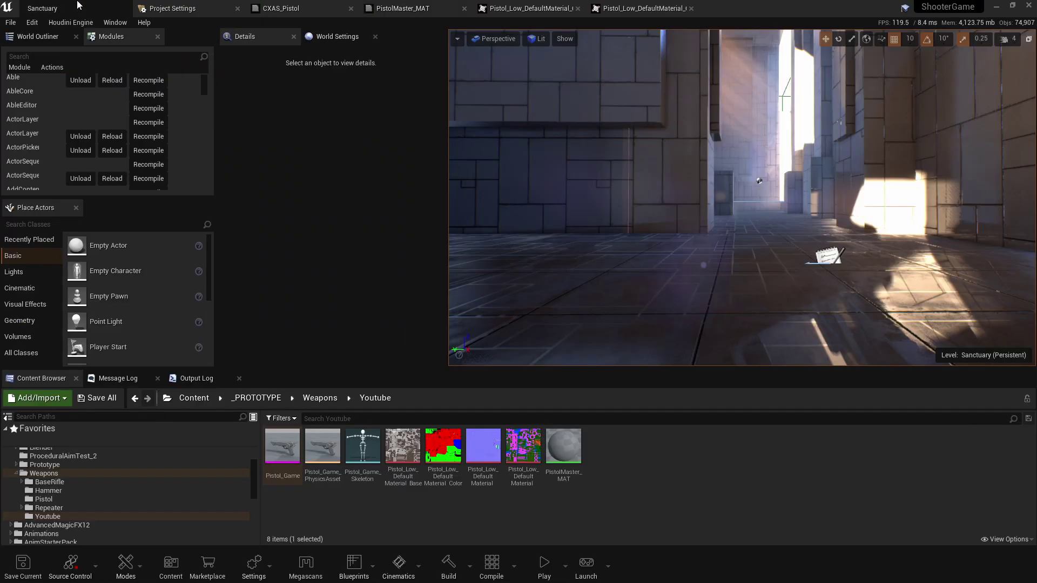
right_click(449, 453)
left_click(505, 176)
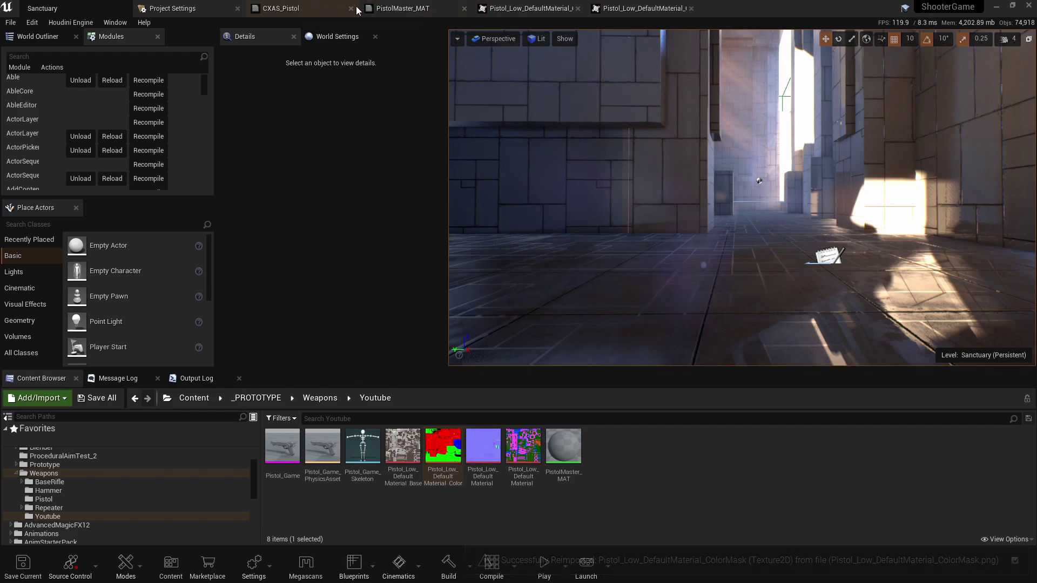
Examine PistolMaster_MAT's pistol preview with the reimported color mask and review the whole node graph
left_click(403, 8)
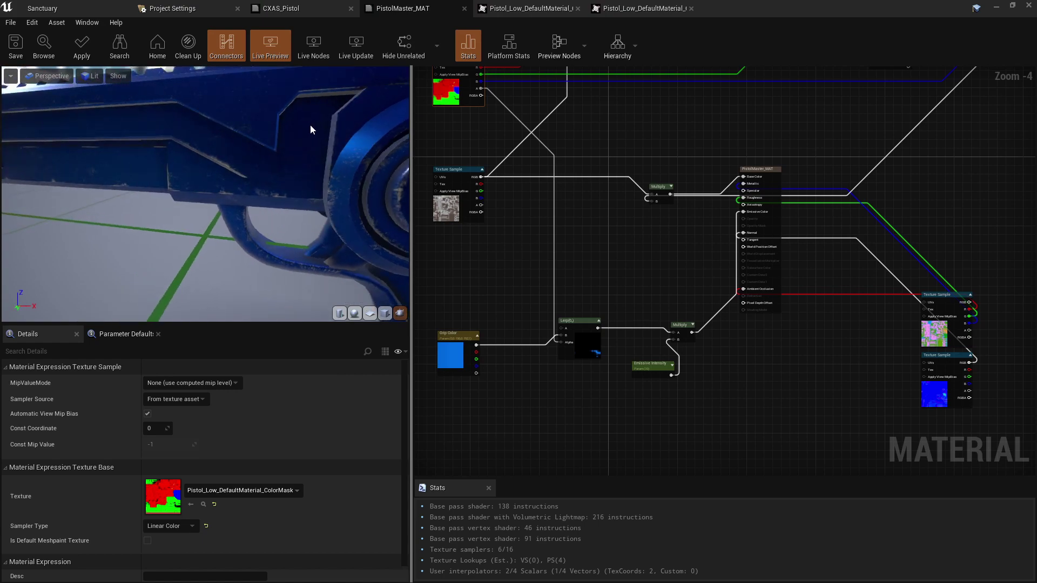
scroll(310, 126, "down", 3)
scroll(305, 126, "up", 1)
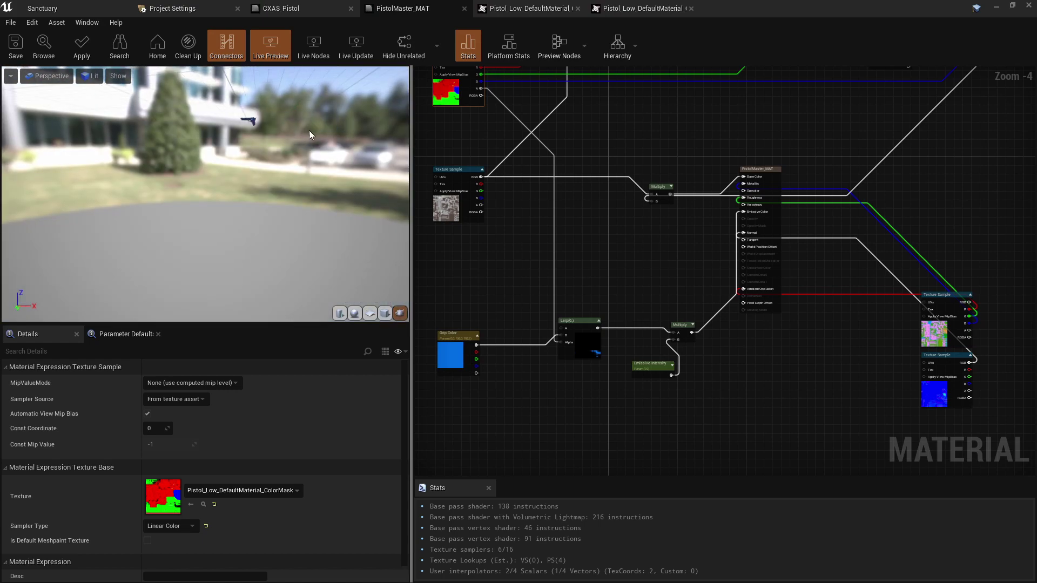
scroll(296, 118, "up", 10)
right_click_drag(296, 119, 296, 195)
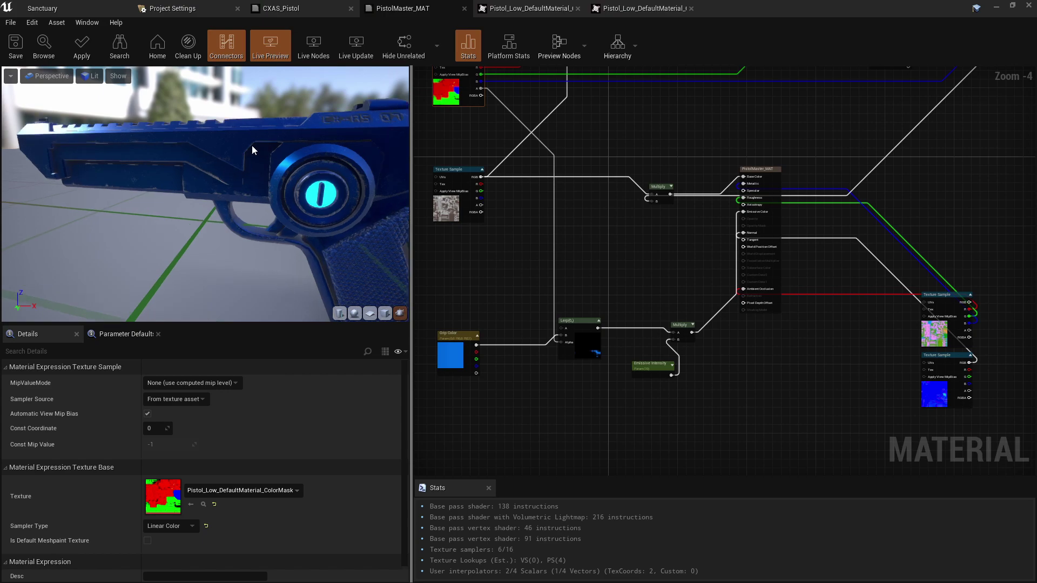
scroll(571, 271, "down", 2)
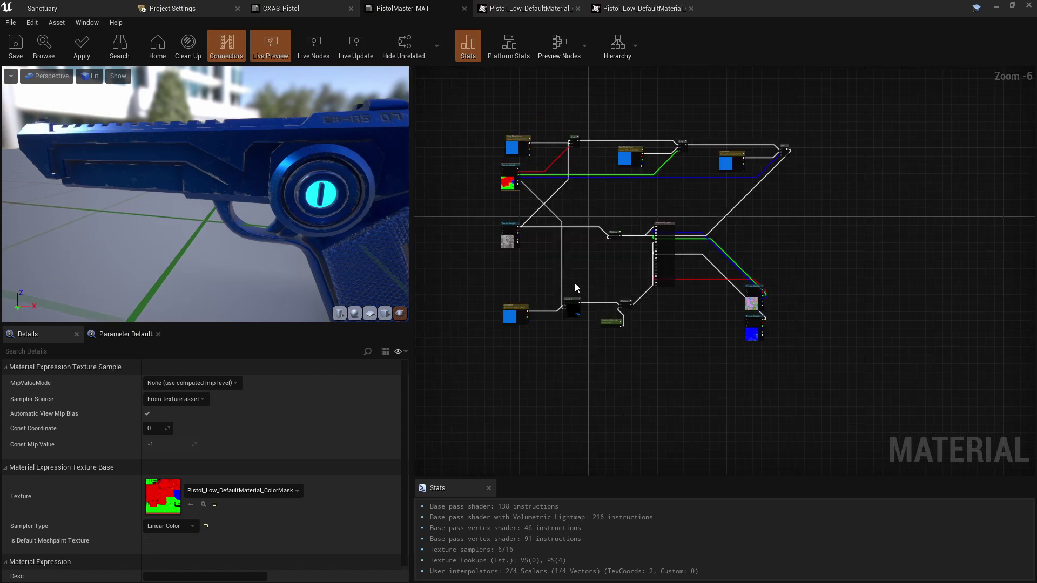
right_click_drag(502, 147, 539, 193)
scroll(539, 193, "up", 3)
scroll(539, 202, "down", 3)
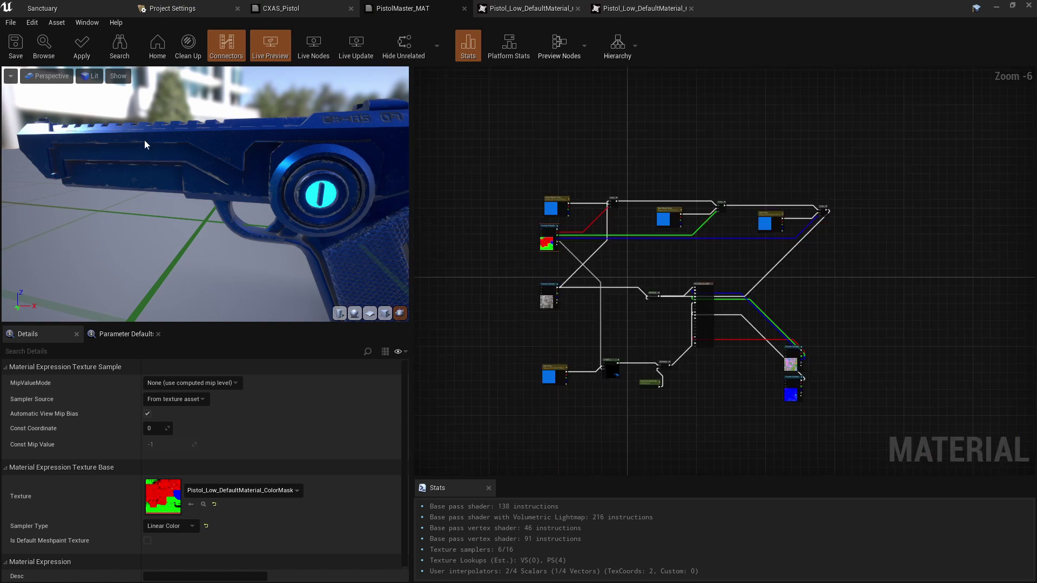
Open the Pistol_Game skeletal mesh and look at the material choices for its Element 0 slot
left_click(54, 10)
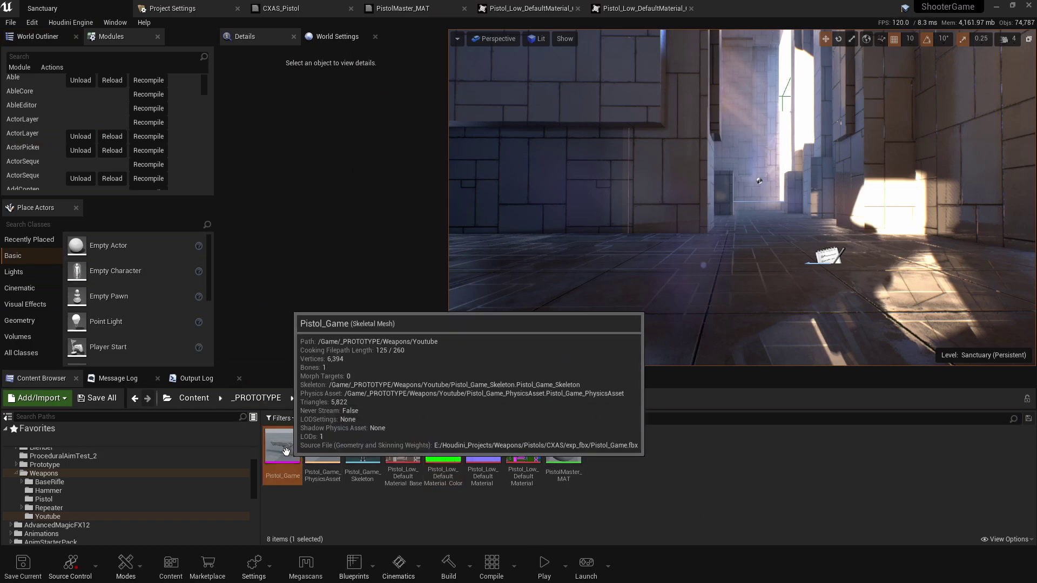
double_click(286, 447)
left_click(140, 147)
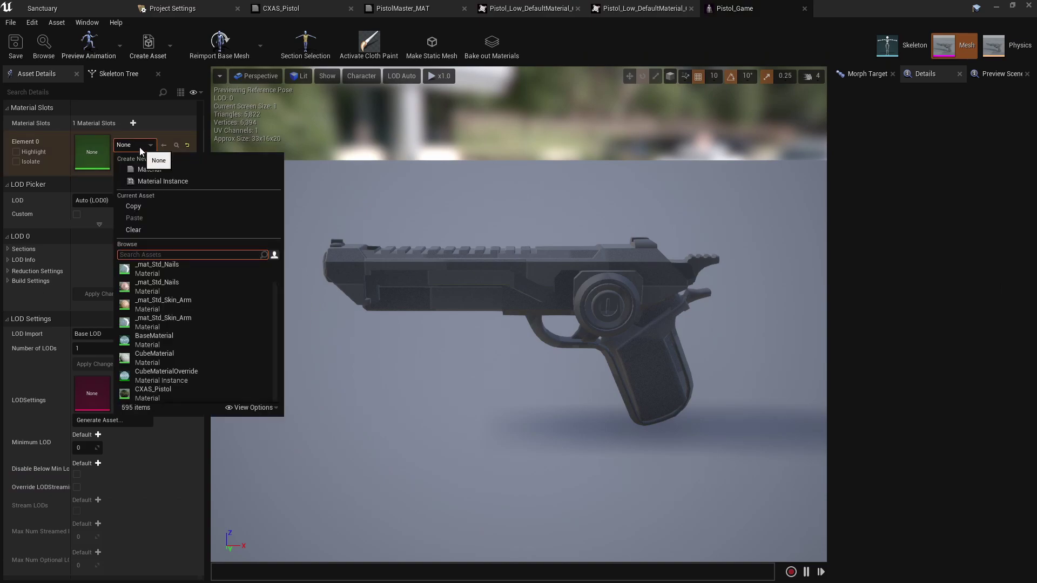
left_click(139, 147)
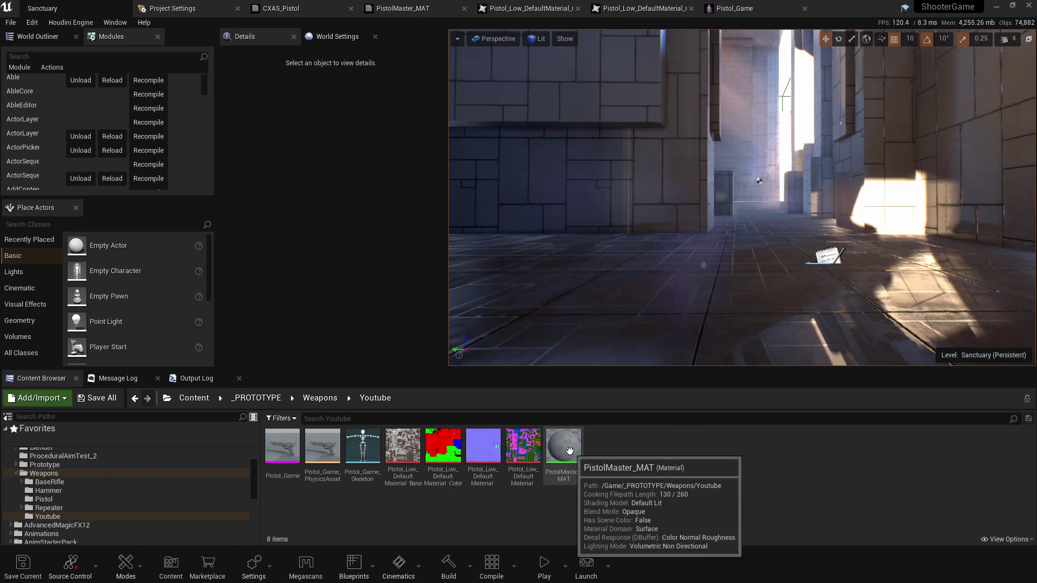
Create a material instance of PistolMaster_MAT named Red_Death_MI in the Youtube folder
right_click(572, 450)
left_click(610, 182)
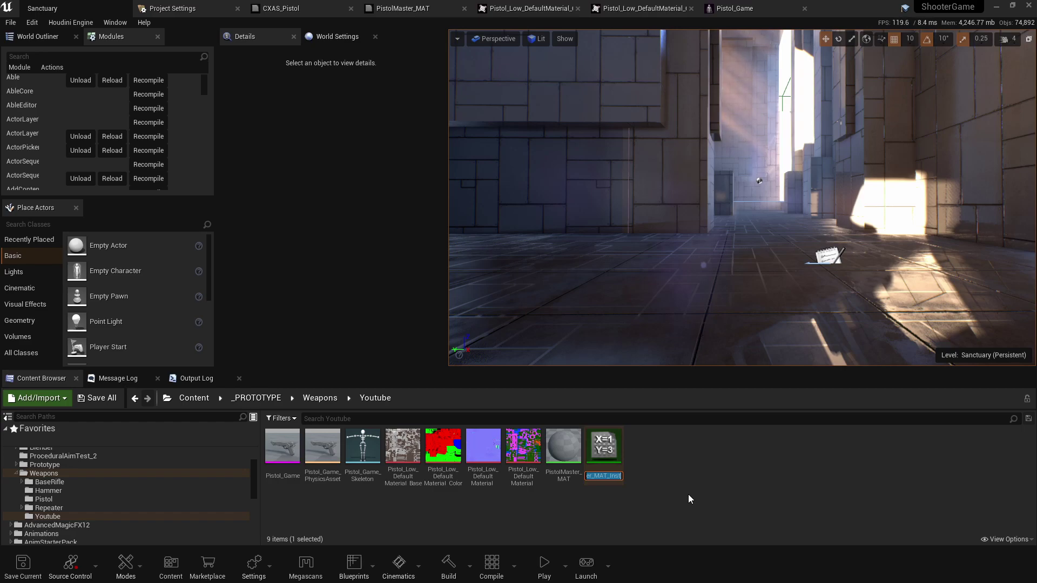
type("Red")
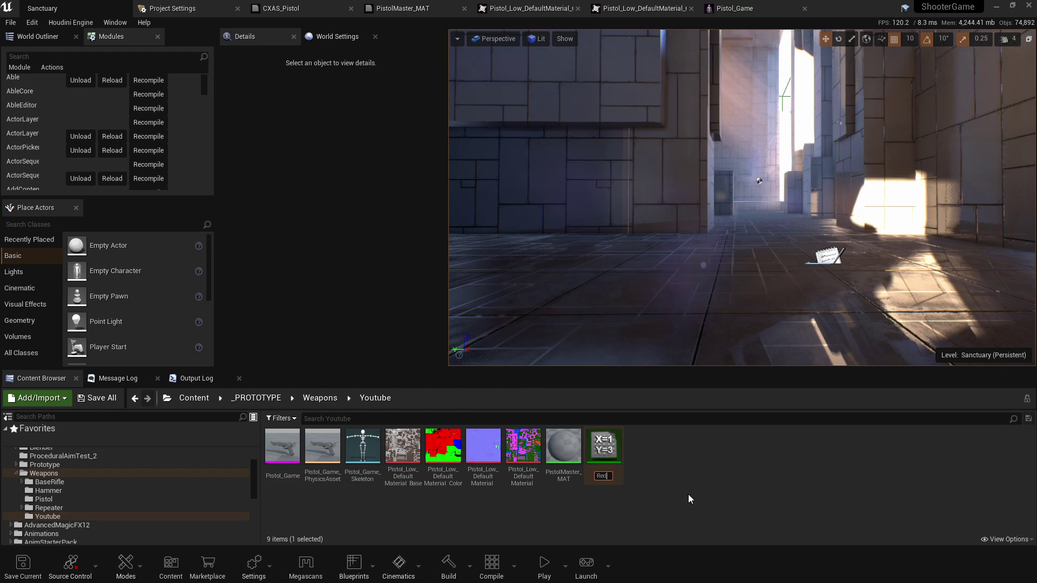
type("_Death_MI")
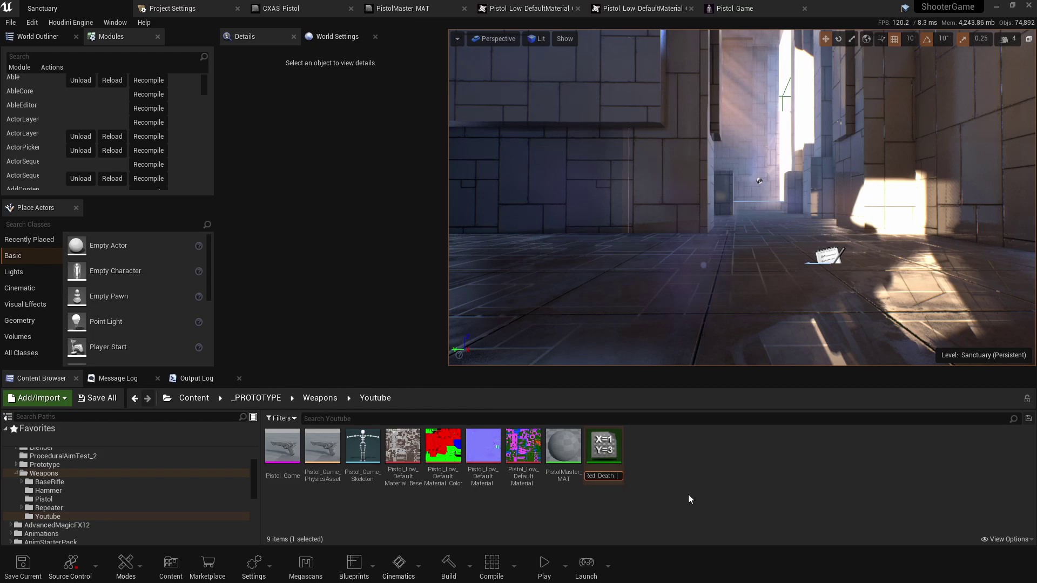
key("Return")
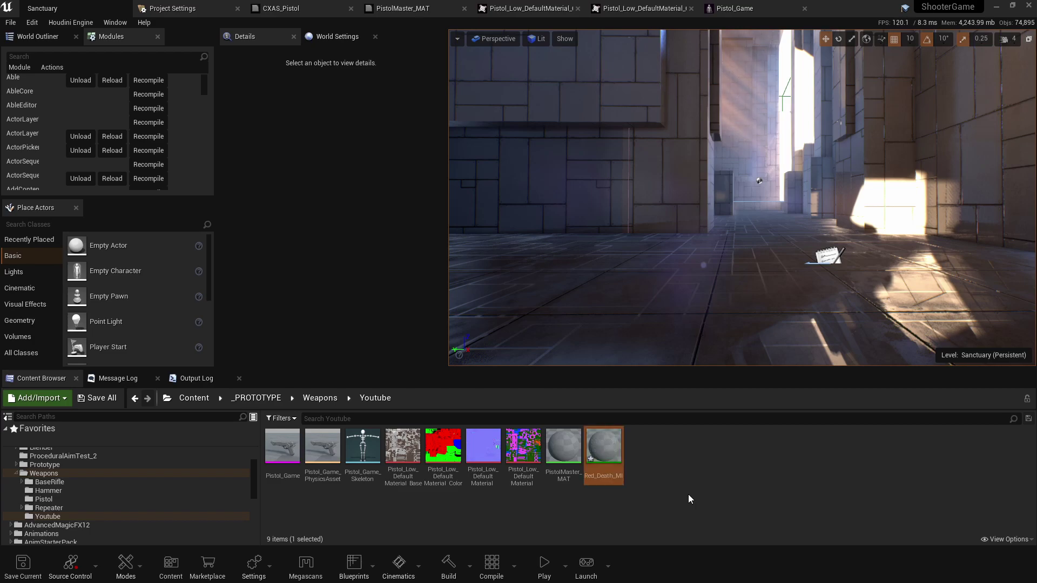
Open the Red_Death_MI instance and look over its exposed parameters and its parent PistolMaster_MAT
double_click(611, 458)
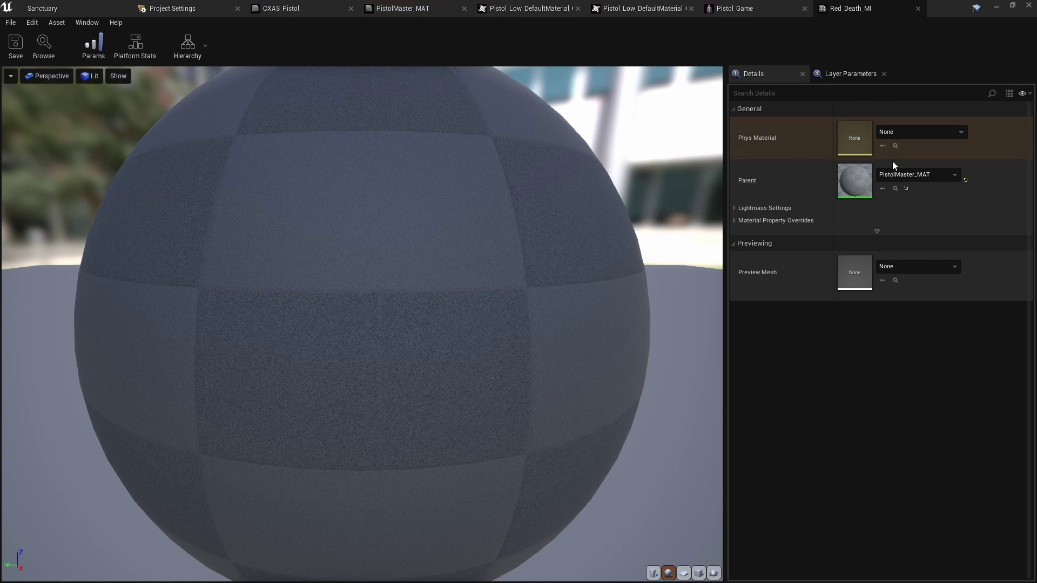
left_click(408, 8)
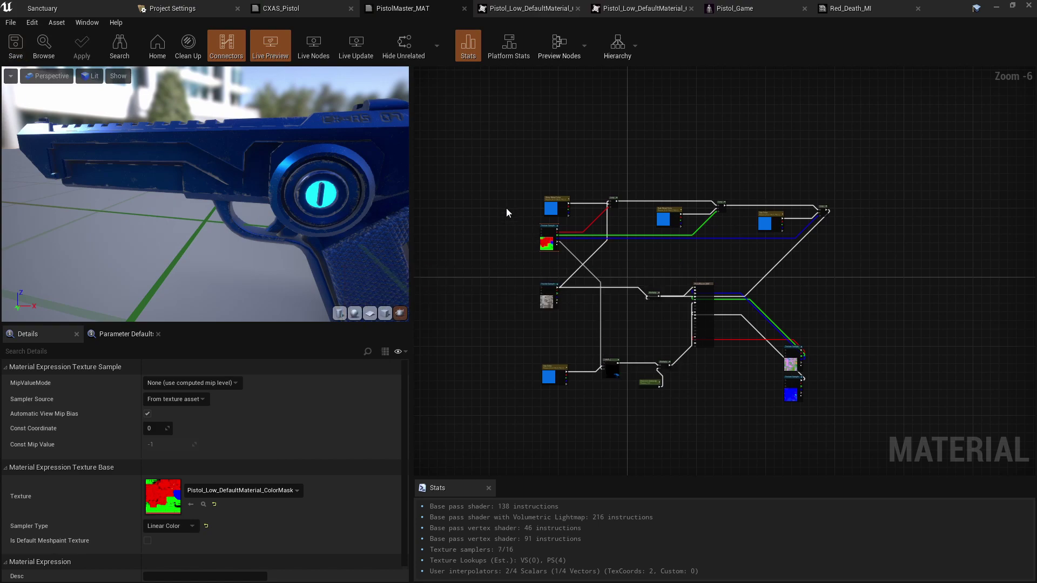
left_click(840, 9)
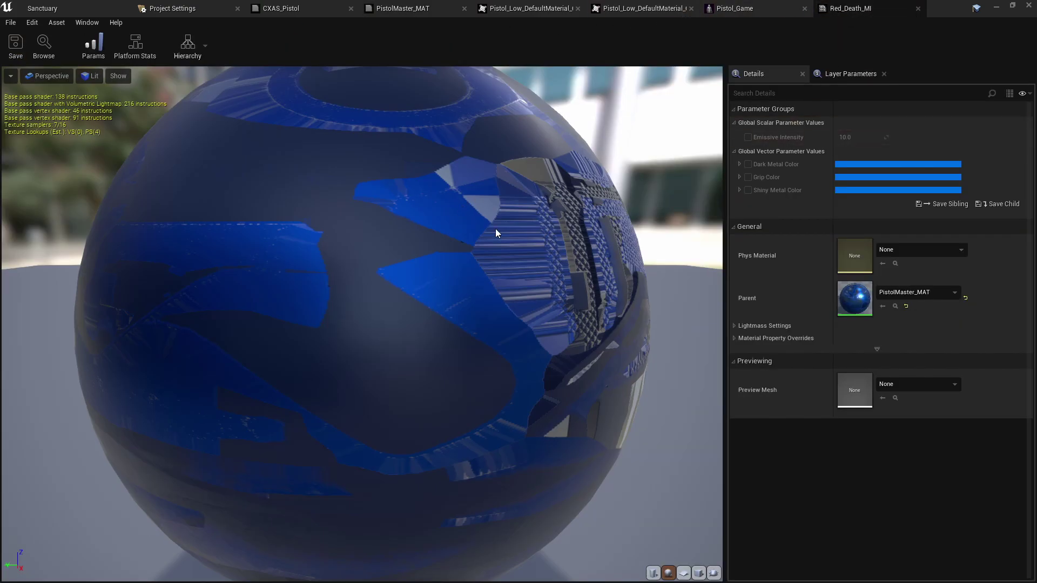
scroll(496, 229, "down", 4)
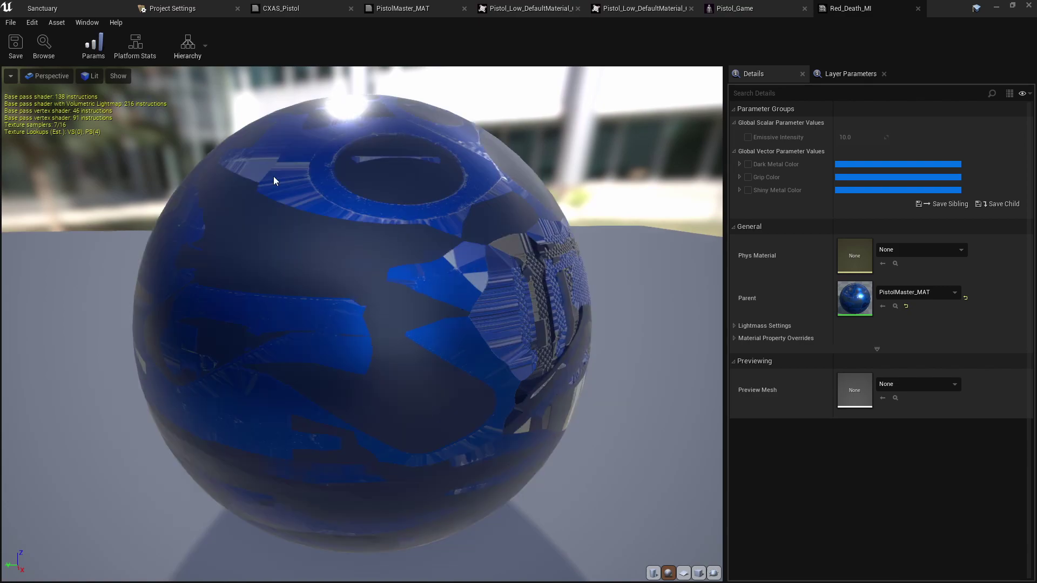
Use the Pistol_Game mesh as the preview mesh of Red_Death_MI
left_click(106, 14)
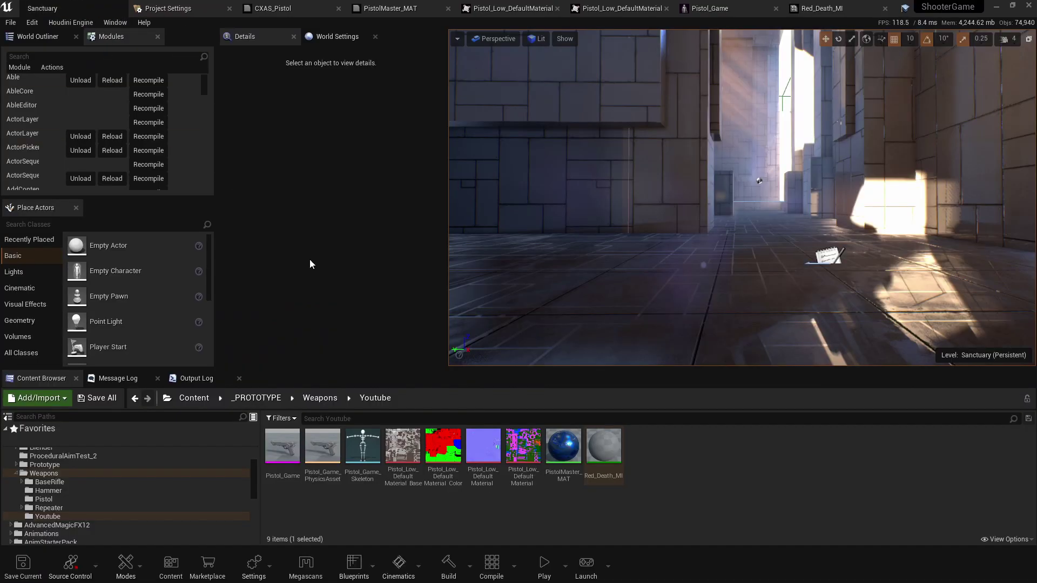
left_click(825, 10)
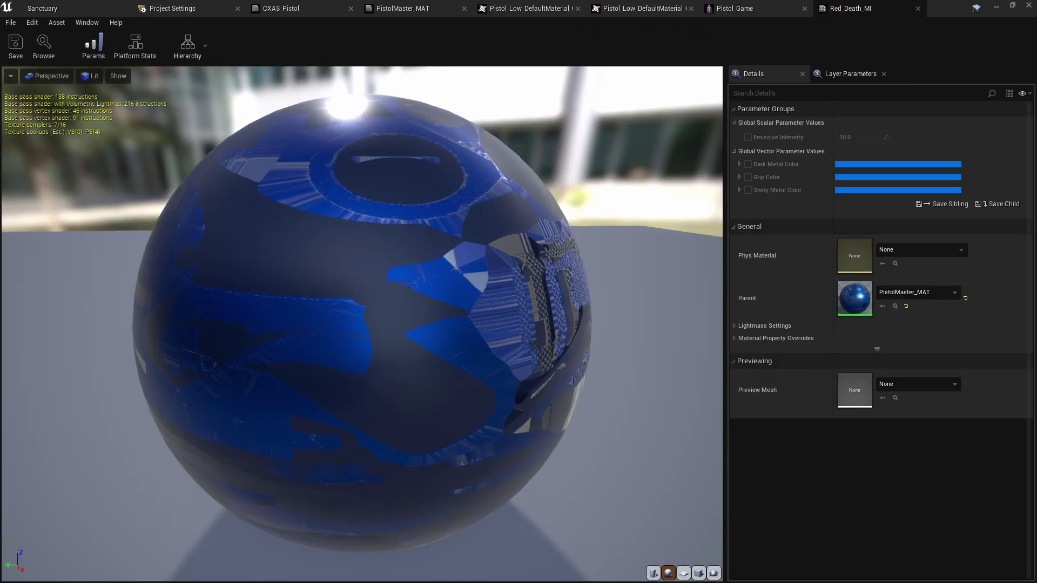
left_click(714, 573)
left_click_drag(359, 318, 553, 318)
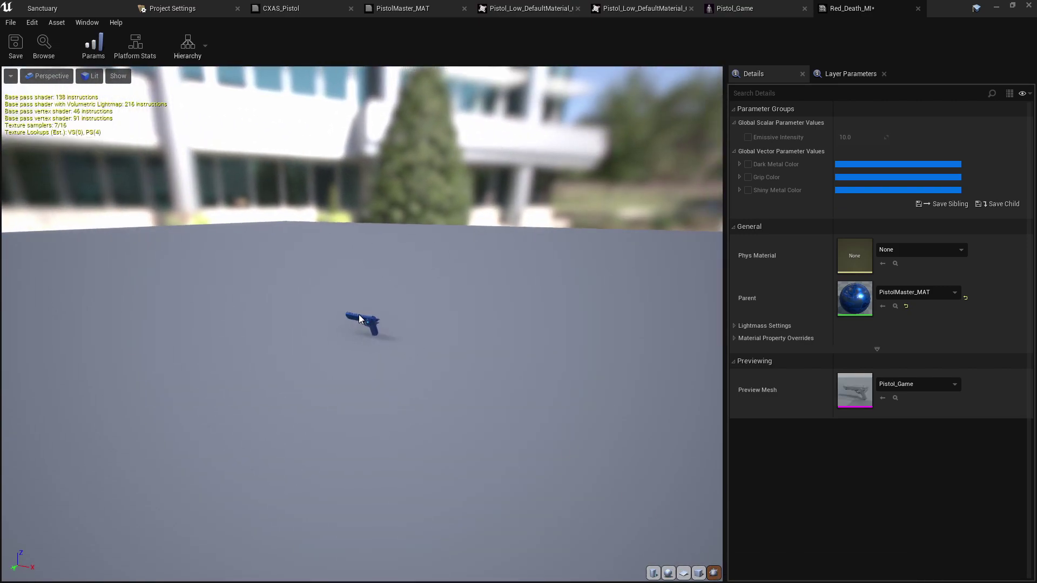
scroll(359, 319, "up", 6)
scroll(359, 319, "up", 5)
scroll(360, 316, "down", 3)
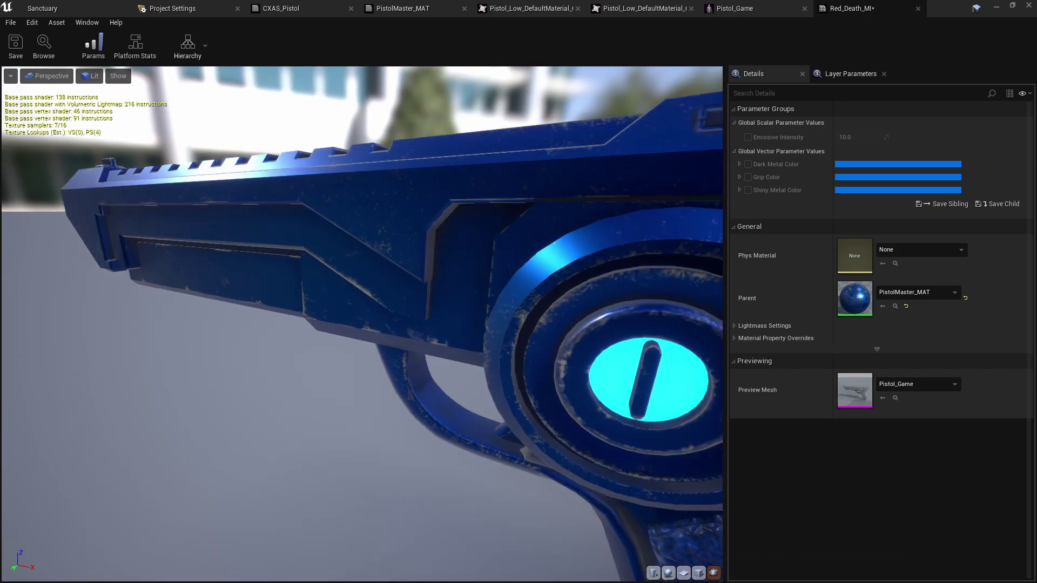
Enable the overrides for Emissive Intensity, Dark Metal Color, Grip Color and Shiny Metal Color in Red_Death_MI
left_click(748, 138)
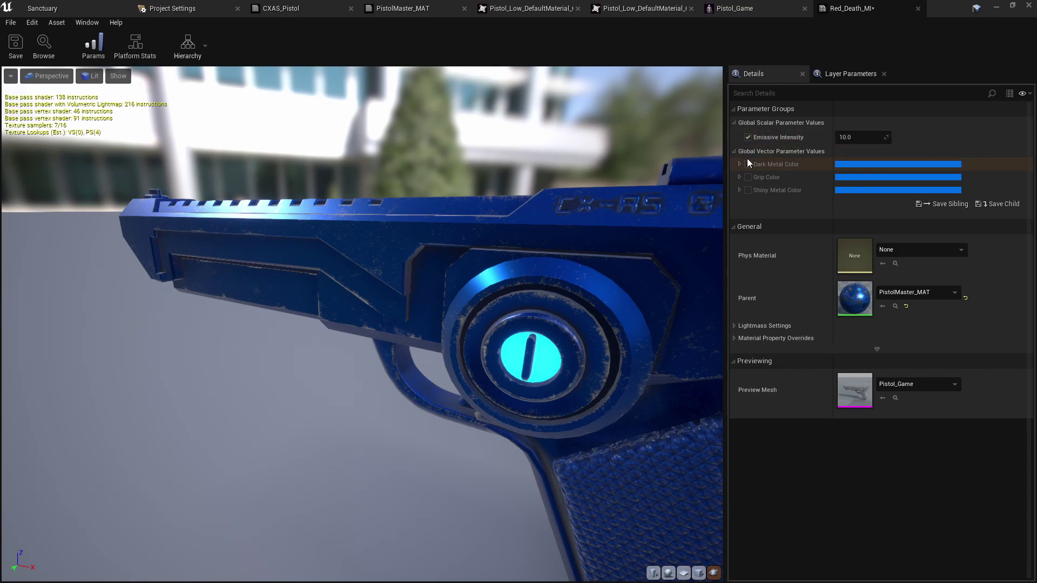
left_click(748, 164)
left_click(749, 177)
left_click(748, 190)
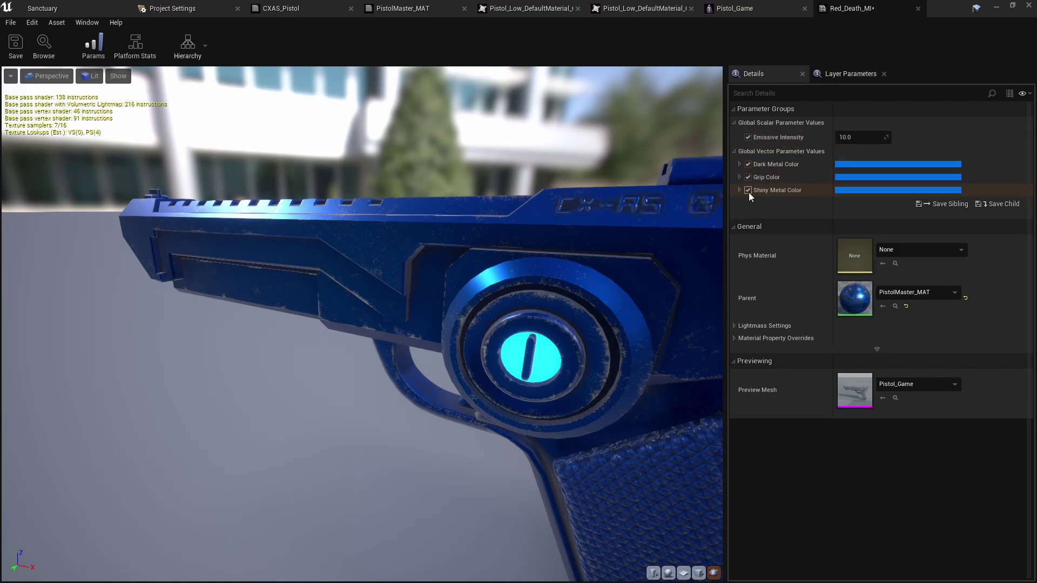
Set Dark Metal Color to red (R 0.9375, G 0.037976, B 0.019323) and store that red as a saved color swatch
left_click(885, 165)
left_click_drag(732, 263, 814, 216)
left_click_drag(766, 254, 766, 263)
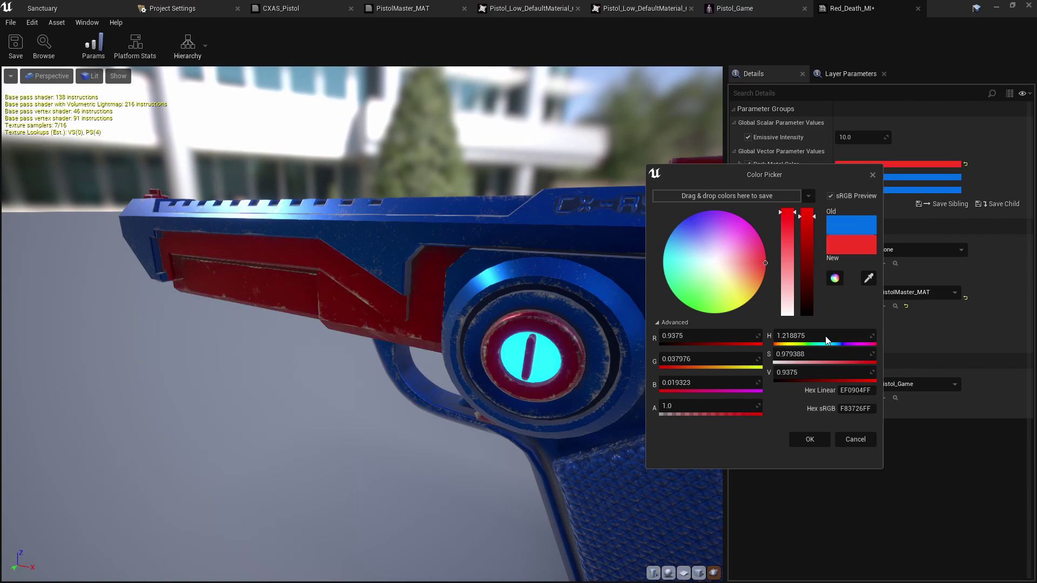
left_click_drag(849, 246, 703, 196)
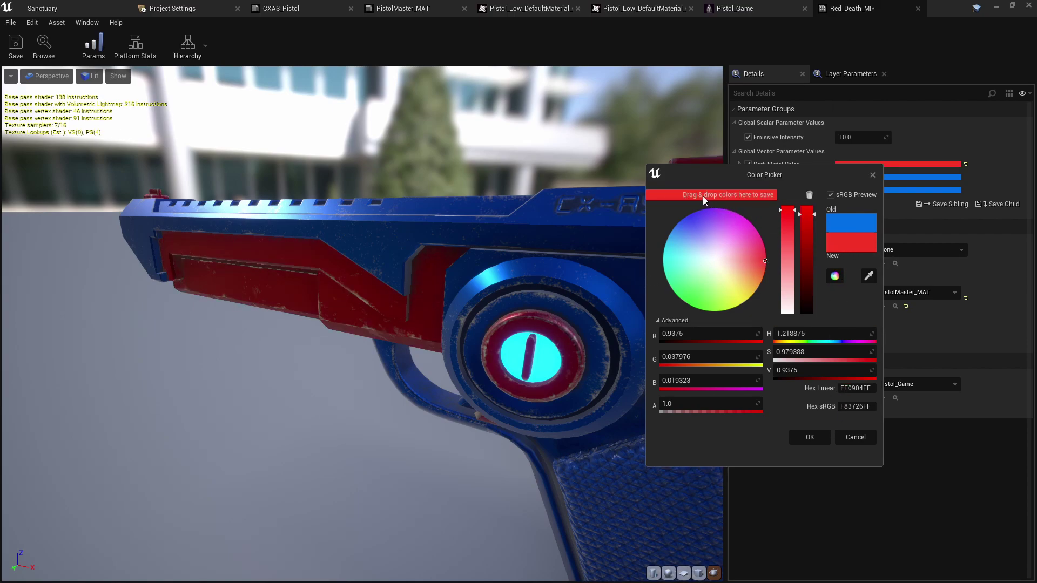
left_click(824, 439)
Apply the saved red swatch to both Grip Color and Shiny Metal Color
left_click(874, 176)
left_click(754, 209)
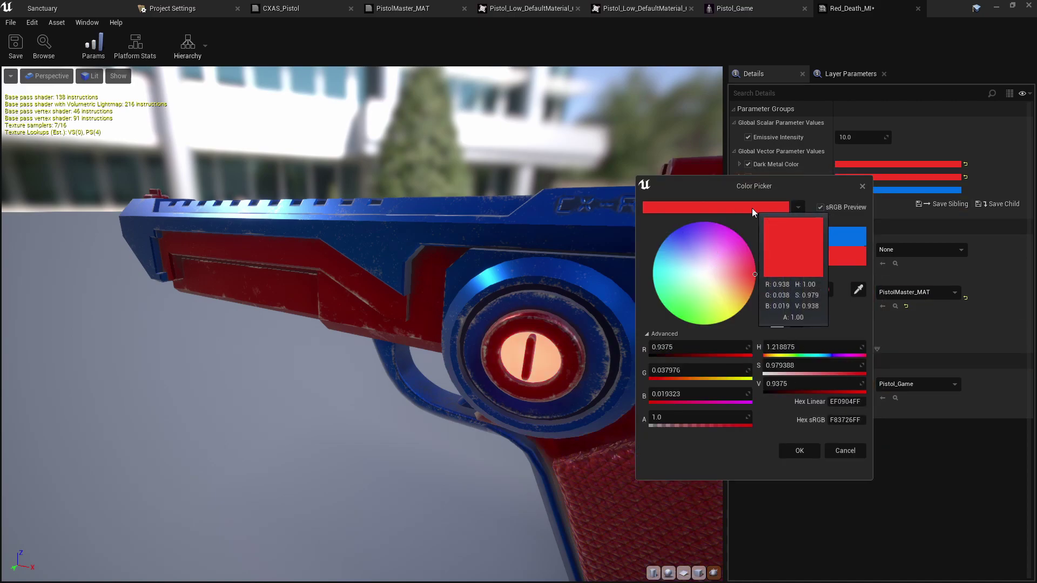
left_click(799, 451)
left_click(882, 190)
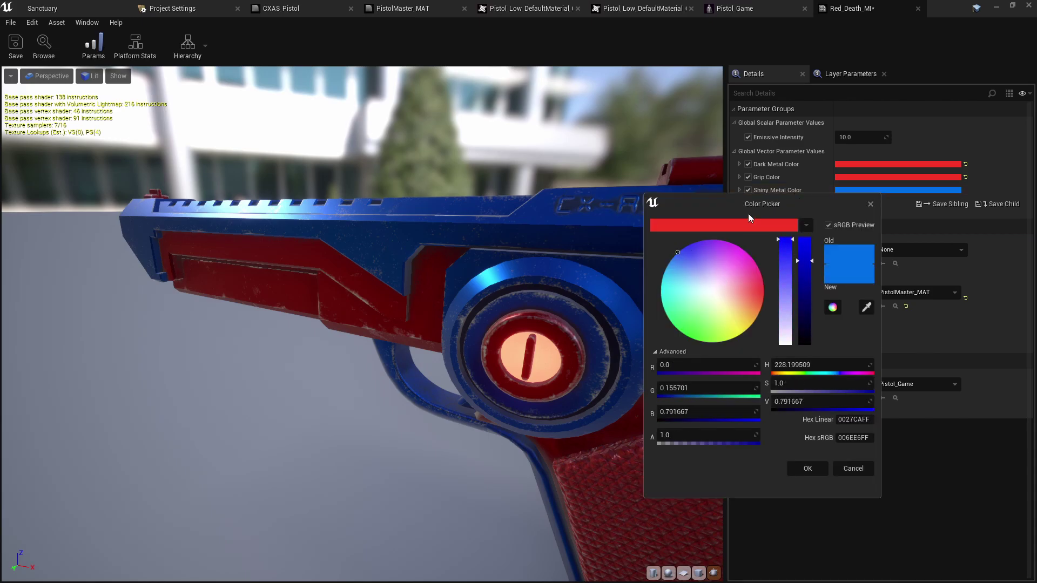
left_click(748, 222)
left_click(807, 467)
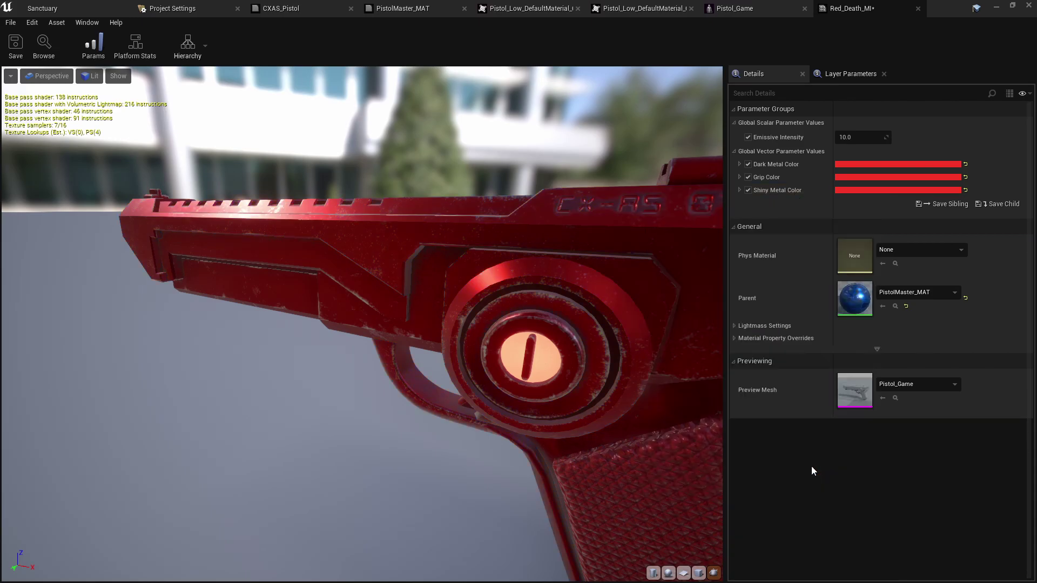
Inspect the red pistol preview from several sides and check it in the Shader Complexity view mode
mouse_move(457, 241)
left_mouse_down()
mouse_move(595, 211)
mouse_move(422, 200)
mouse_move(227, 233)
mouse_move(184, 270)
mouse_move(303, 238)
mouse_move(475, 237)
mouse_move(459, 221)
mouse_move(448, 241)
left_mouse_up()
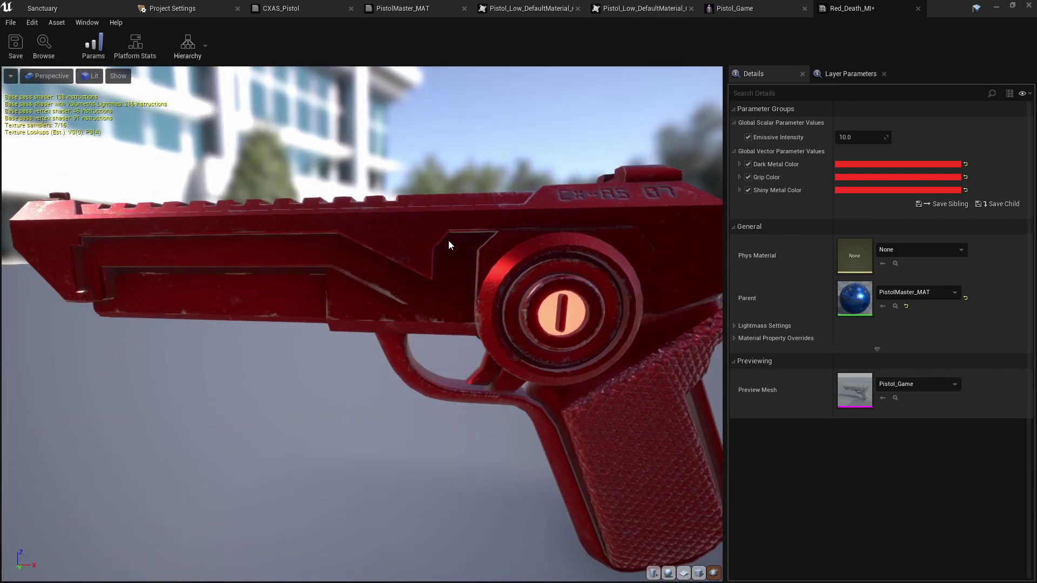
scroll(492, 284, "down", 10)
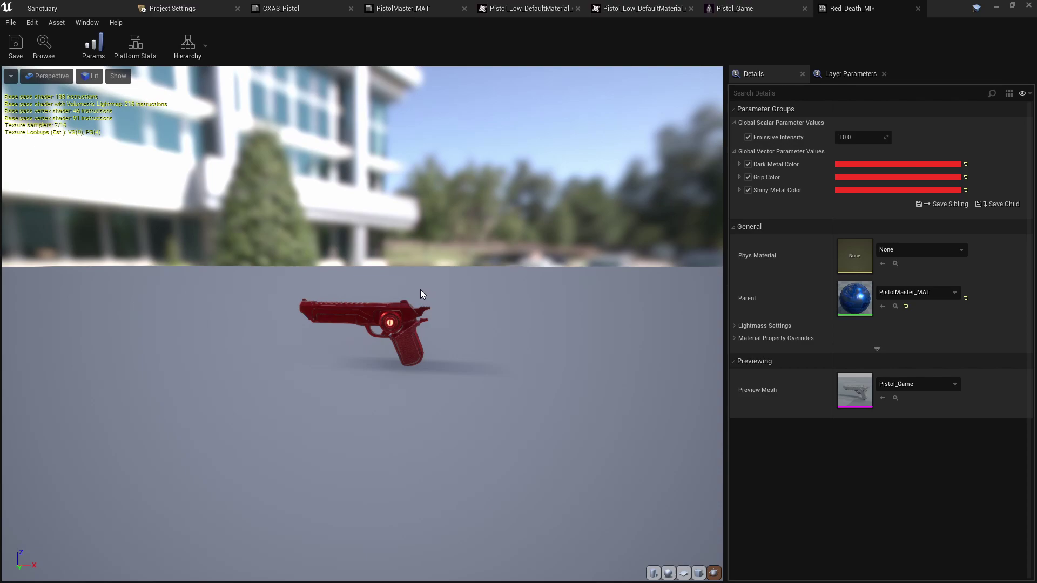
right_click_drag(421, 290, 420, 340)
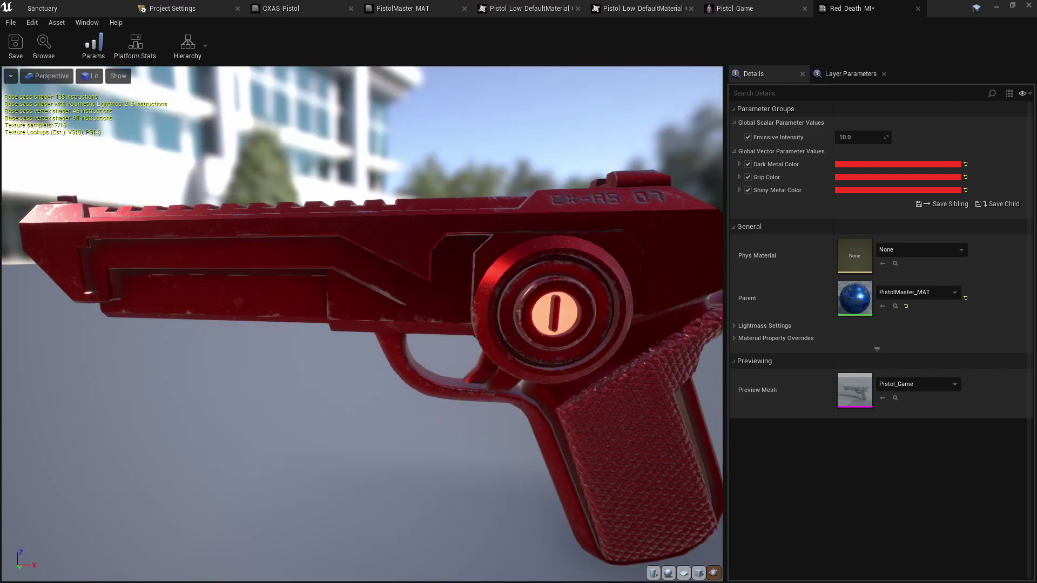
left_click_drag(422, 294, 483, 278)
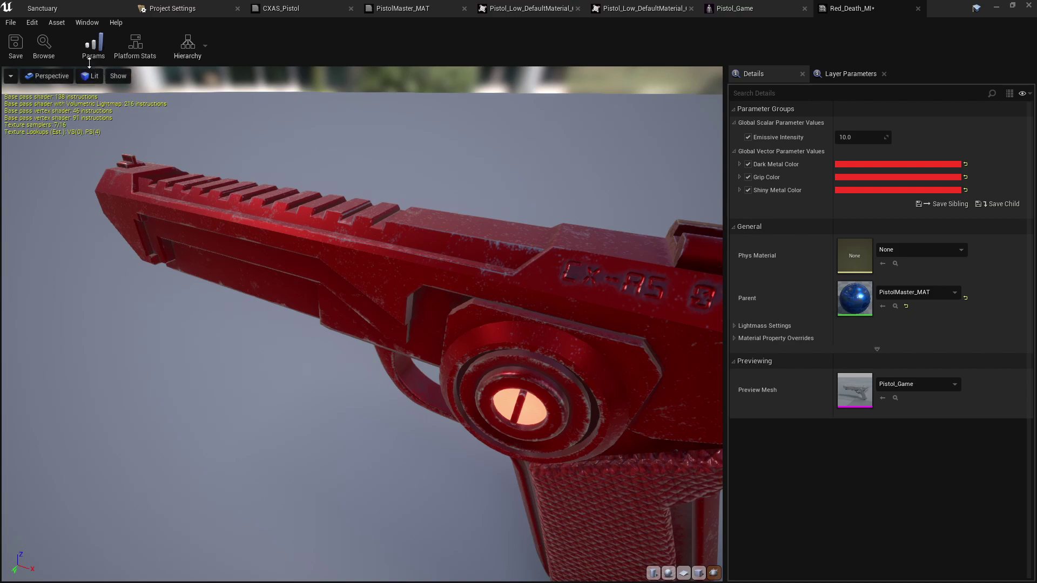
left_click(64, 80)
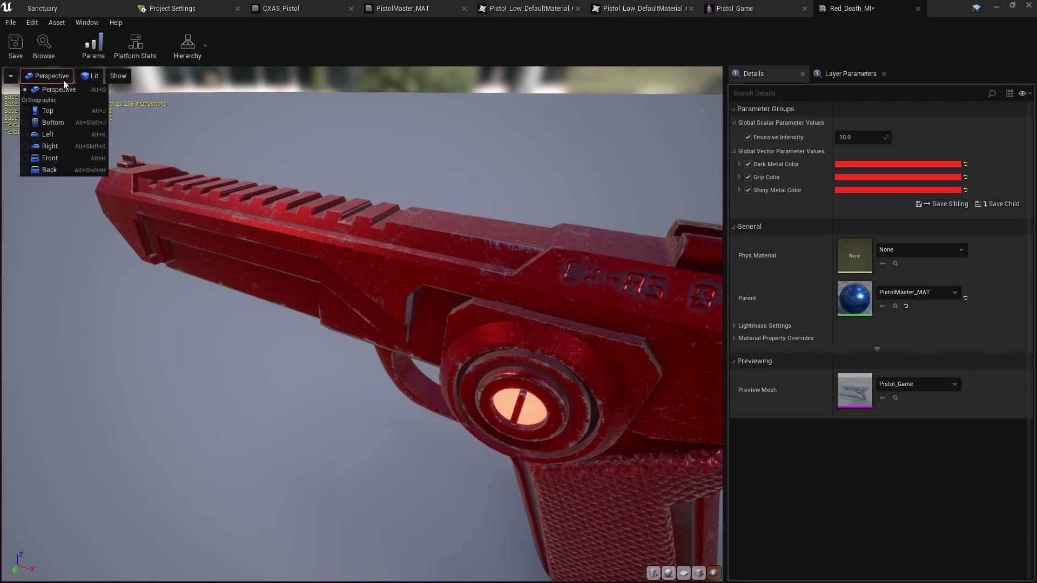
left_click(78, 77)
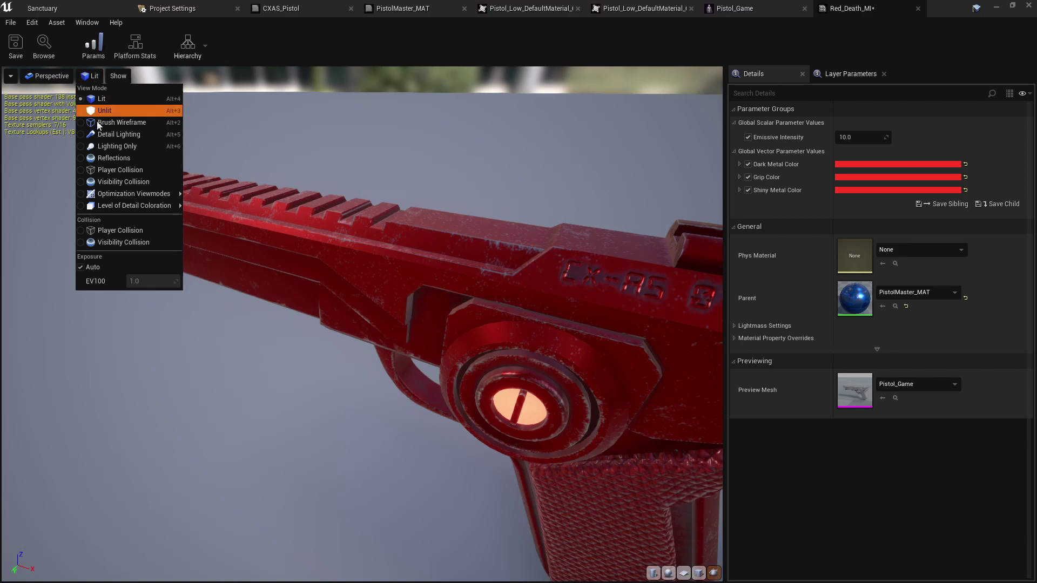
mouse_move(157, 194)
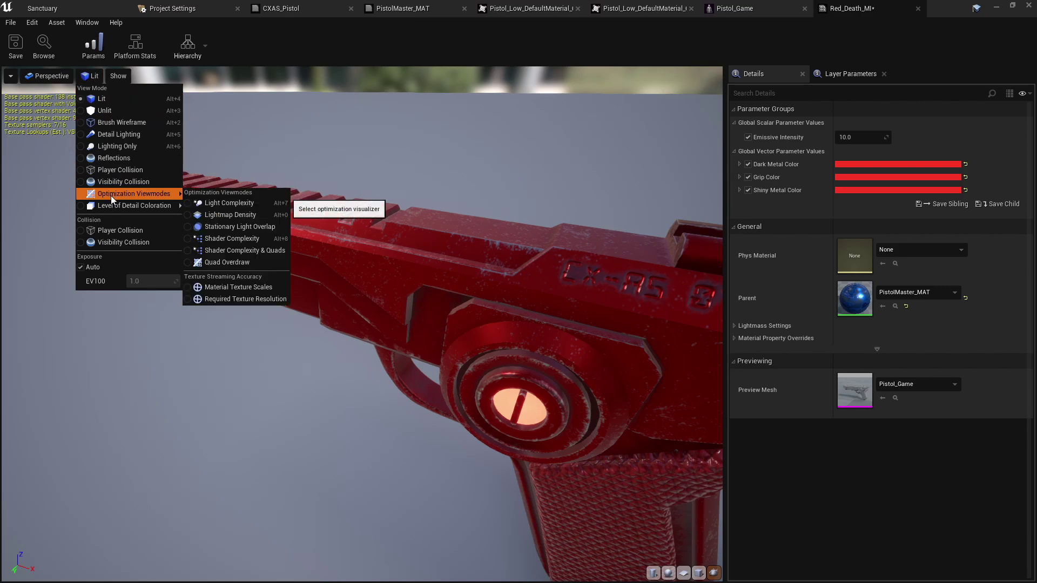
left_click(216, 239)
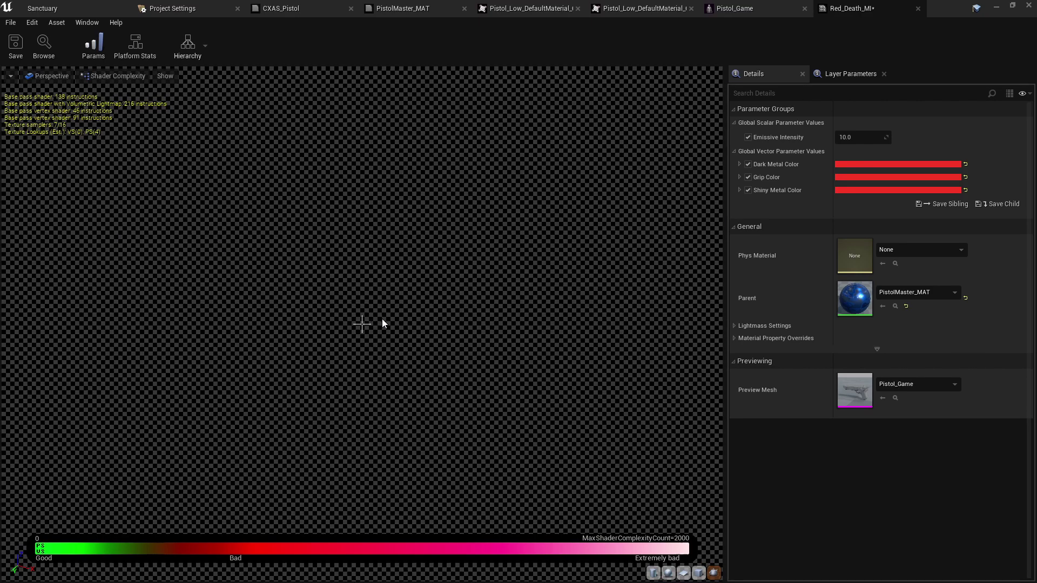
left_click_drag(410, 355, 470, 338)
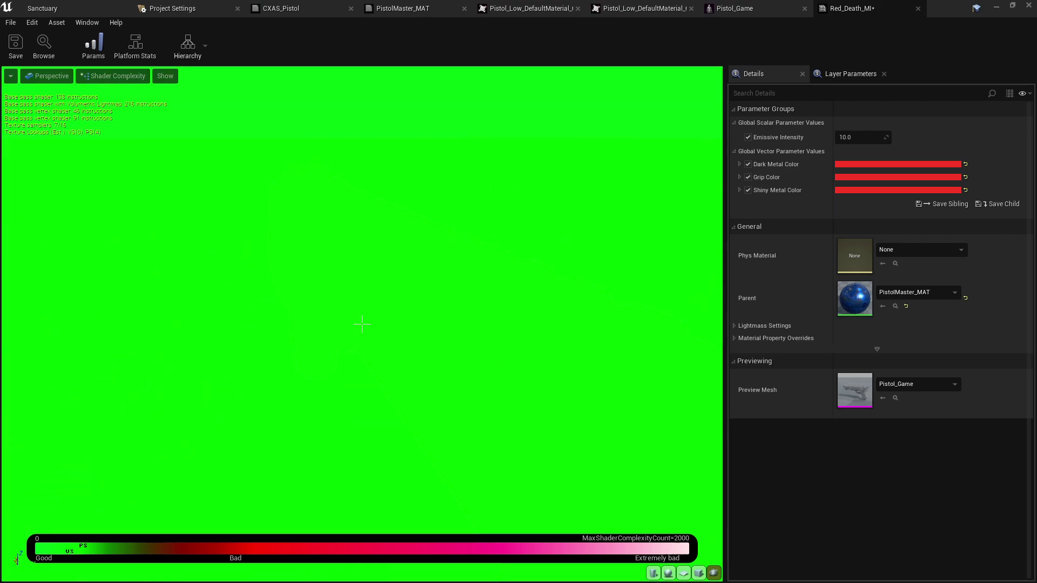
left_click_drag(362, 325, 362, 324)
right_click_drag(436, 400, 436, 356)
Return to PistolMaster_MAT and examine its node graph and the pistol preview from near and far
left_click(405, 8)
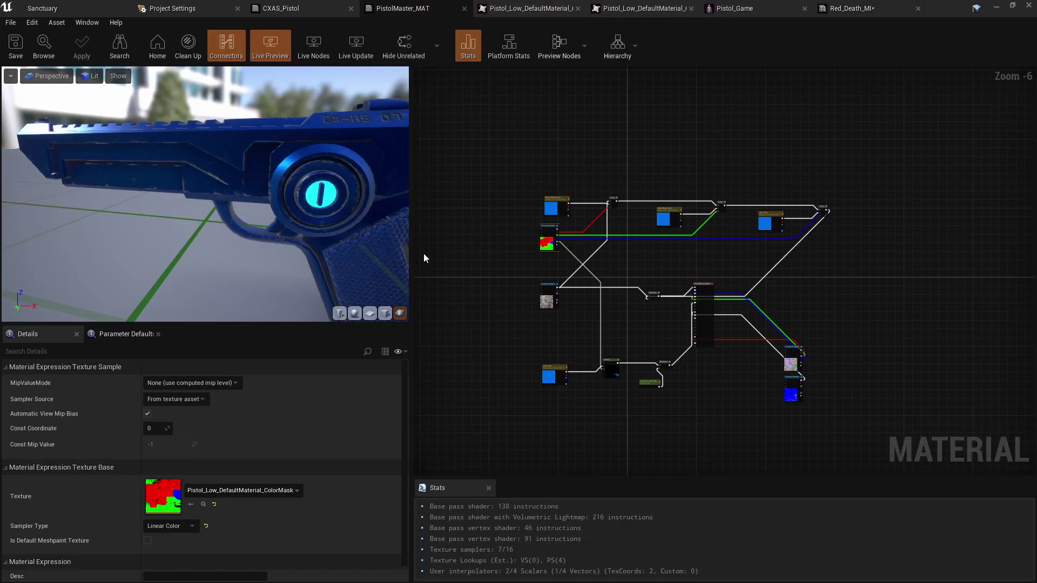
left_click_drag(464, 174, 875, 457)
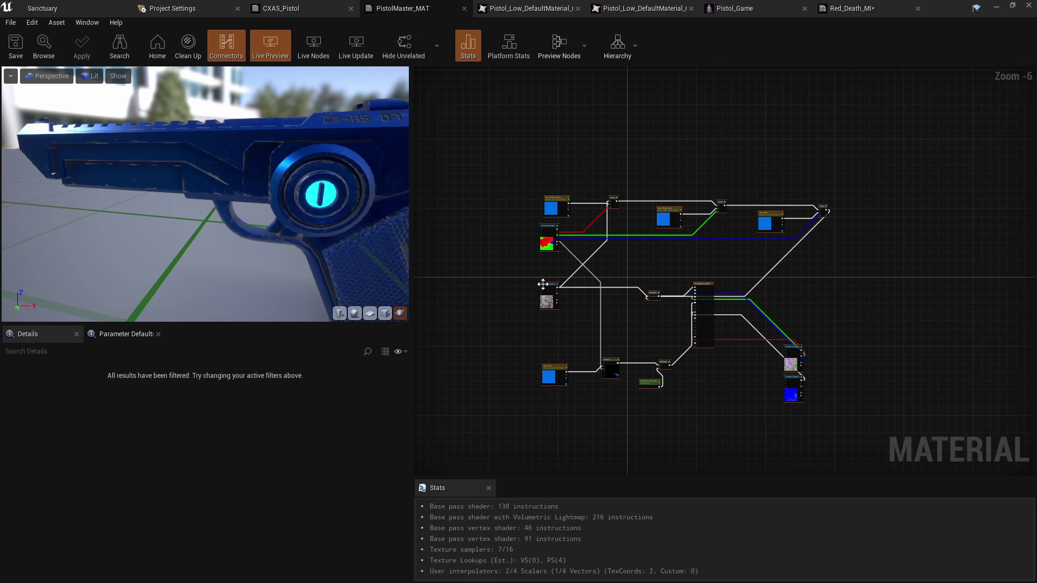
scroll(544, 285, "up", 1)
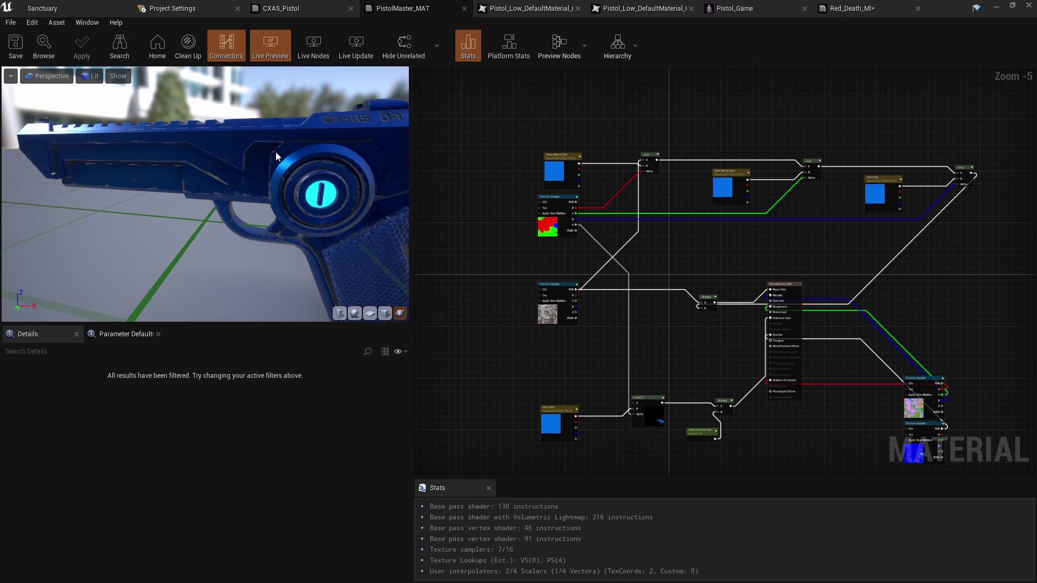
mouse_move(292, 157)
right_mouse_down()
mouse_move(292, 216)
mouse_move(291, 108)
mouse_move(284, 157)
right_mouse_up()
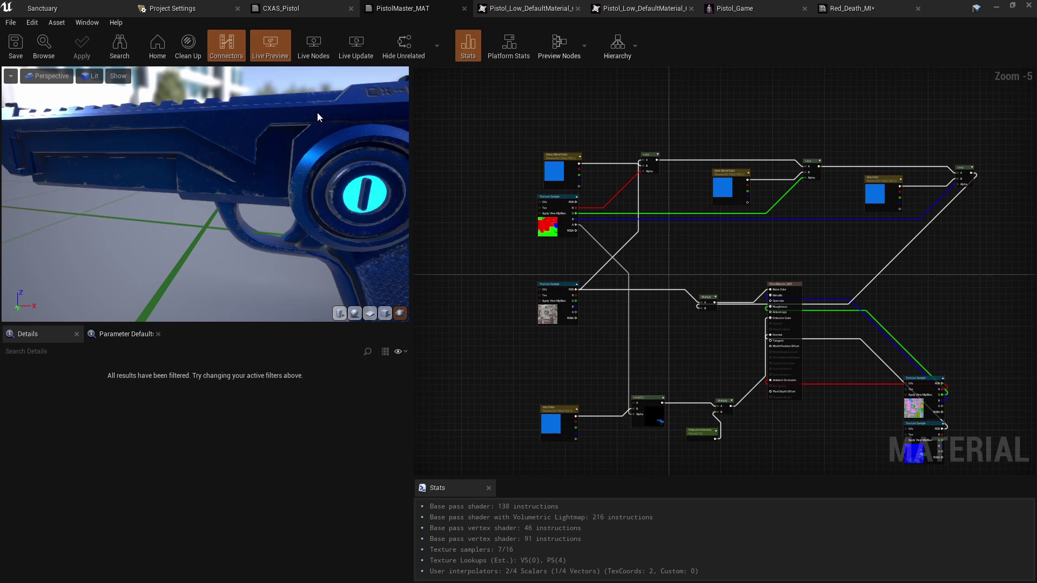
left_click_drag(317, 112, 336, 118)
right_click_drag(317, 112, 319, 75)
scroll(320, 148, "down", 3)
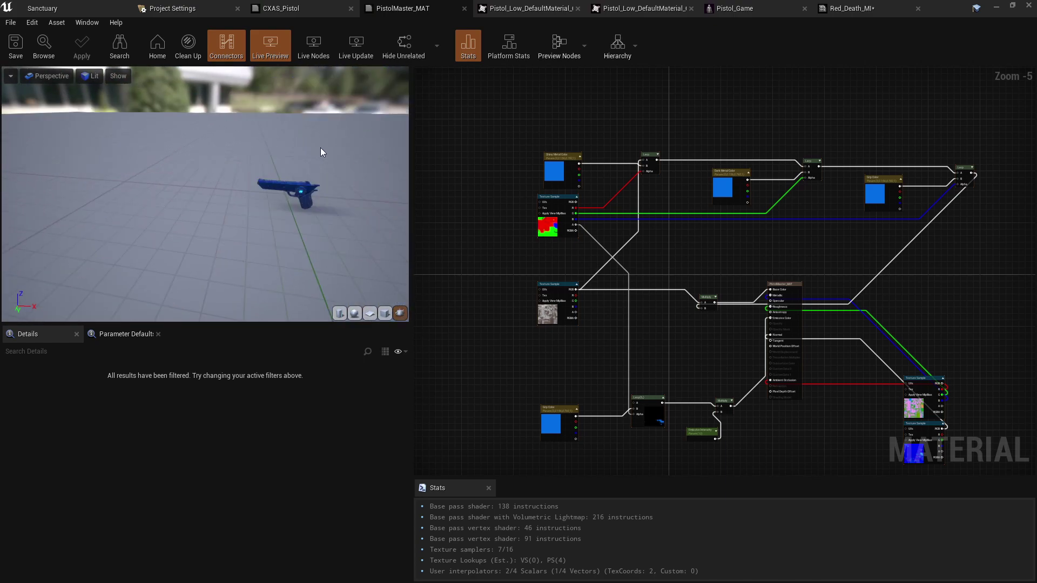
right_click_drag(328, 159, 328, 227)
left_click_drag(314, 181, 322, 179)
Switch to the browser with the Paragon Character Texturing Pipeline video and take it out of full screen
key("alt+Tab")
key("alt+Tab")
key("alt+Tab")
key("alt+Tab")
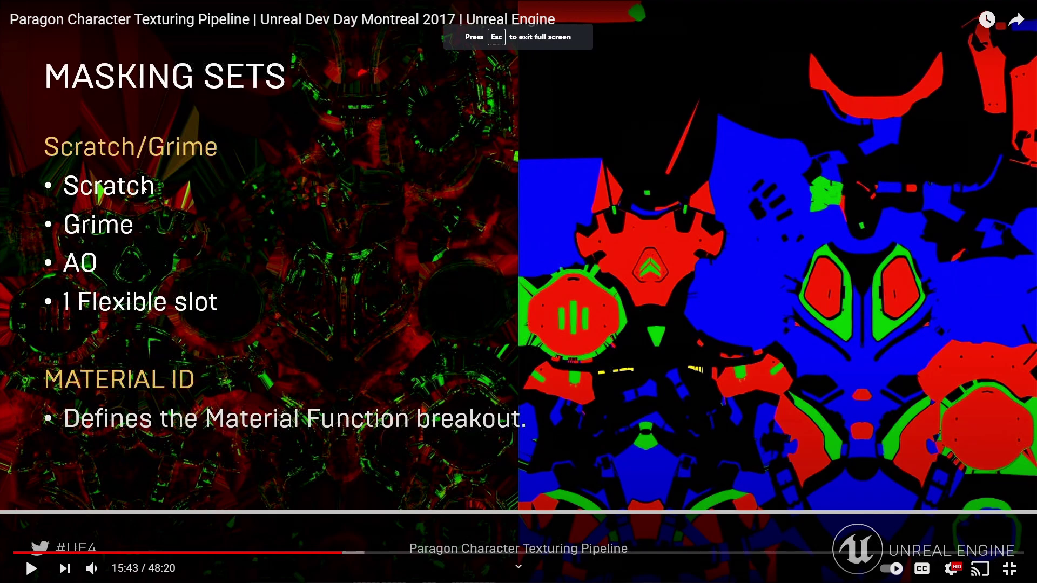
key("Escape")
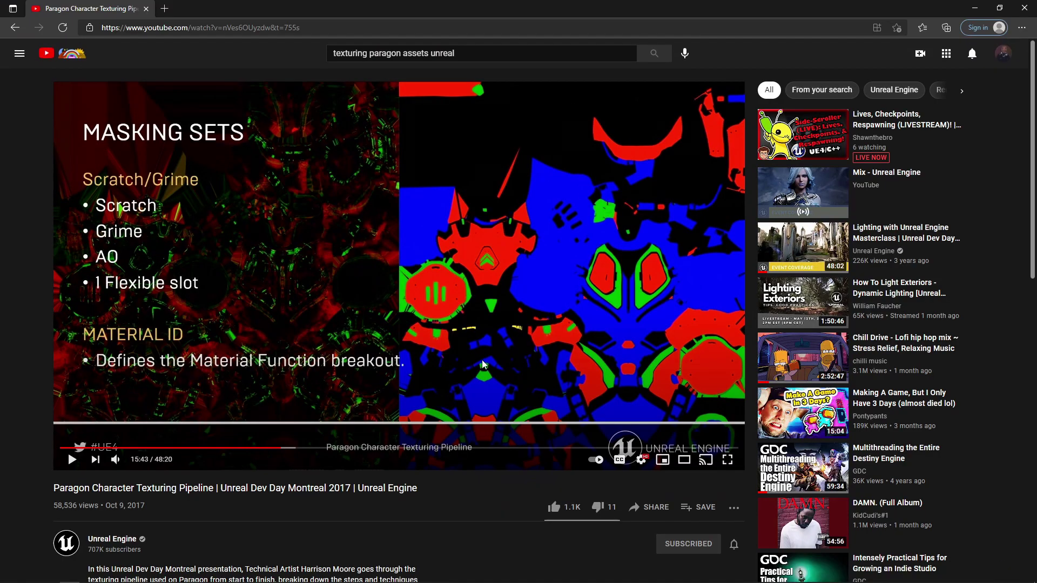
left_click_drag(52, 494, 133, 504)
left_click(79, 489)
left_click_drag(335, 488, 354, 488)
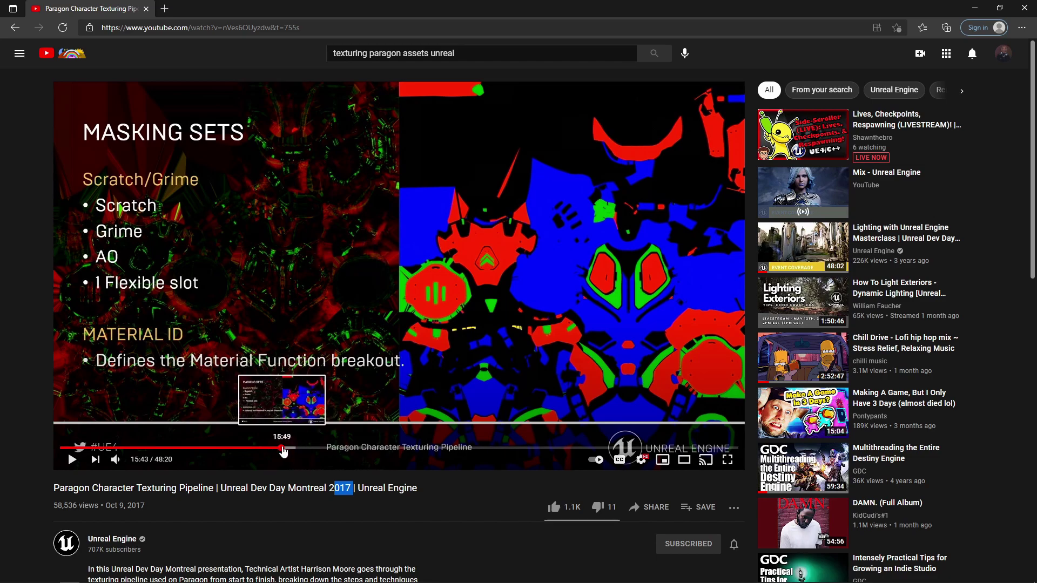
Skim the video from the material samples at 8:58 through the masking sets section to the Painter Organization slide at 18:53
left_click(185, 449)
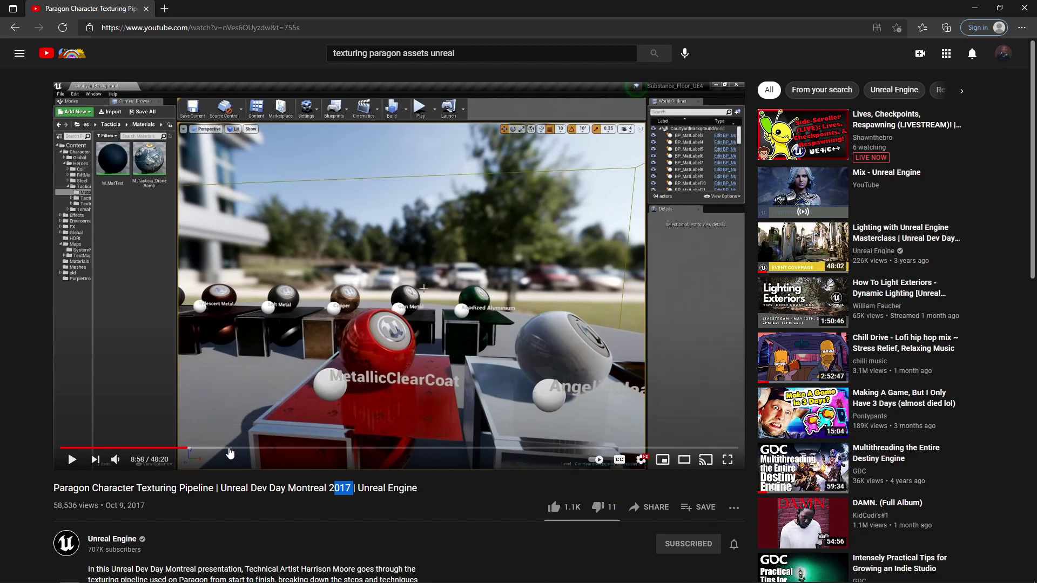
left_click(220, 450)
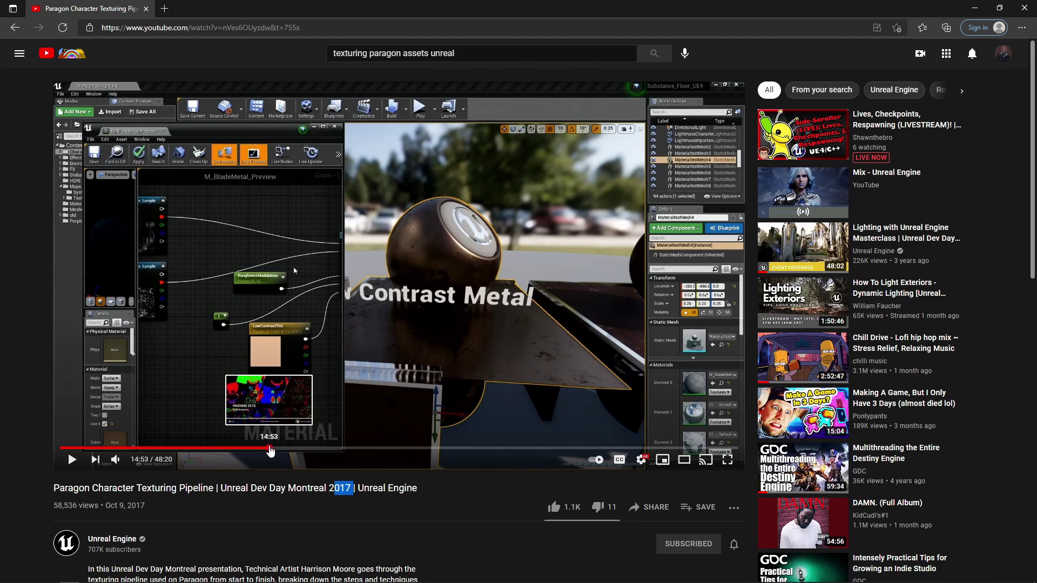
left_click(270, 448)
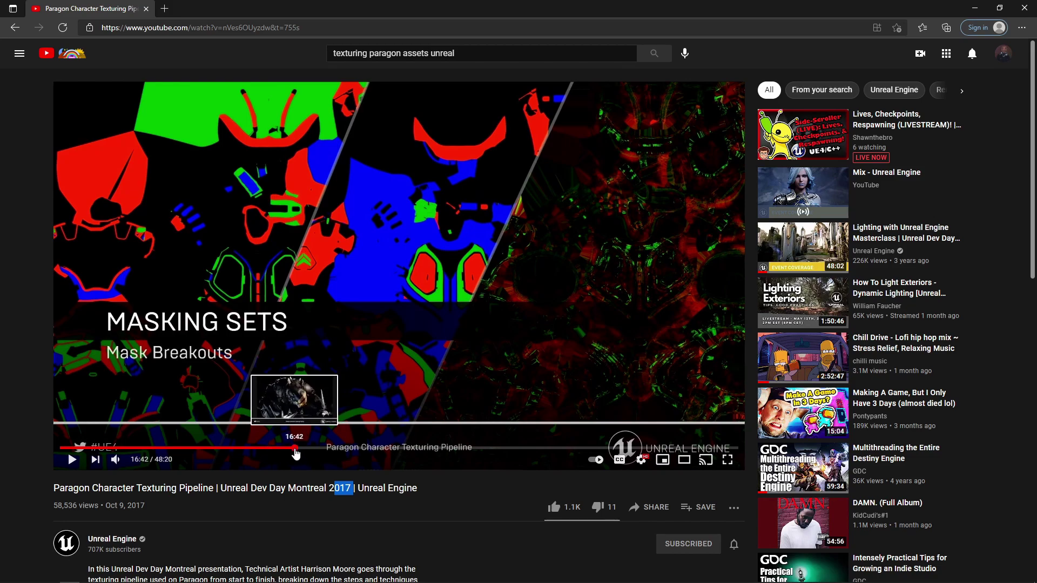
left_click(299, 448)
left_click(326, 448)
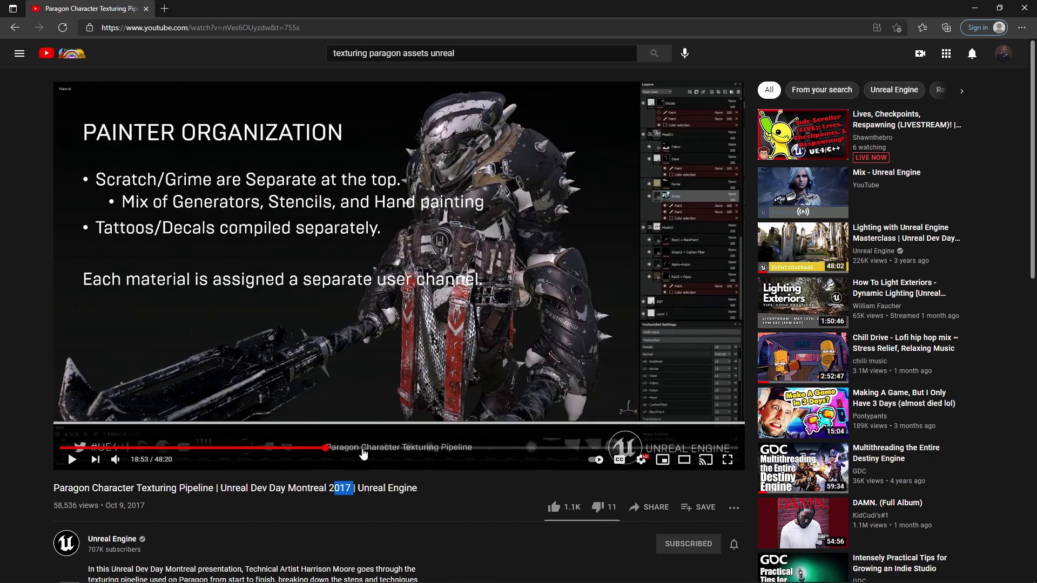
View the Painter Organization slide and the export configuration at about 21:52 in full screen, ending back in the normal player view
left_click(728, 460)
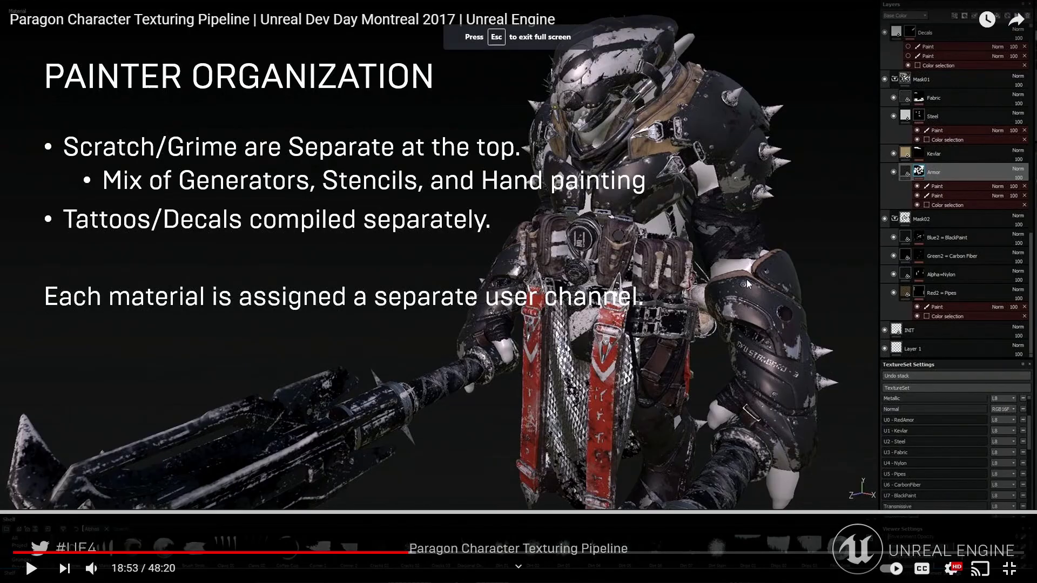
left_click(470, 553)
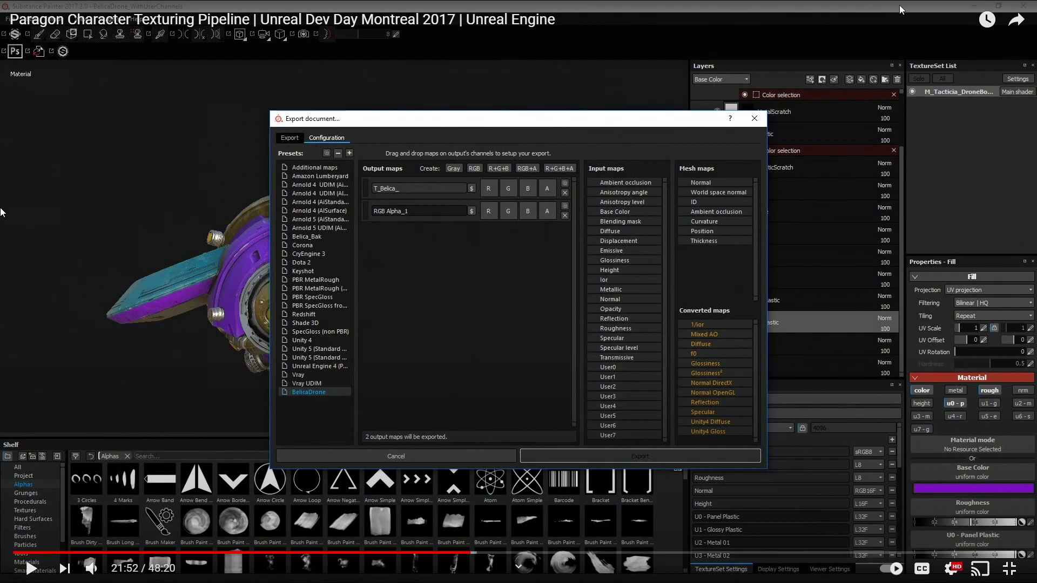
key("Escape")
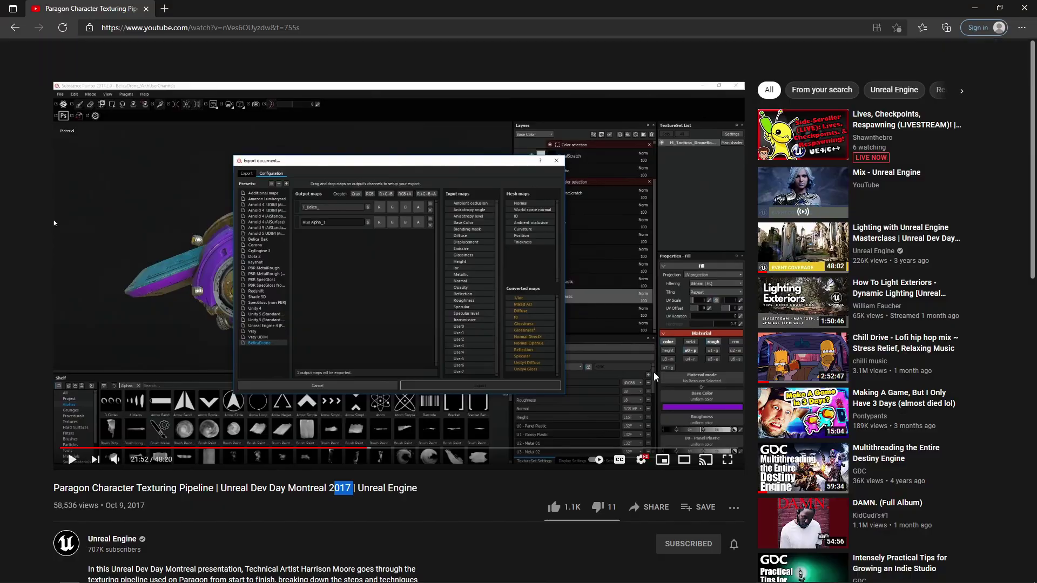